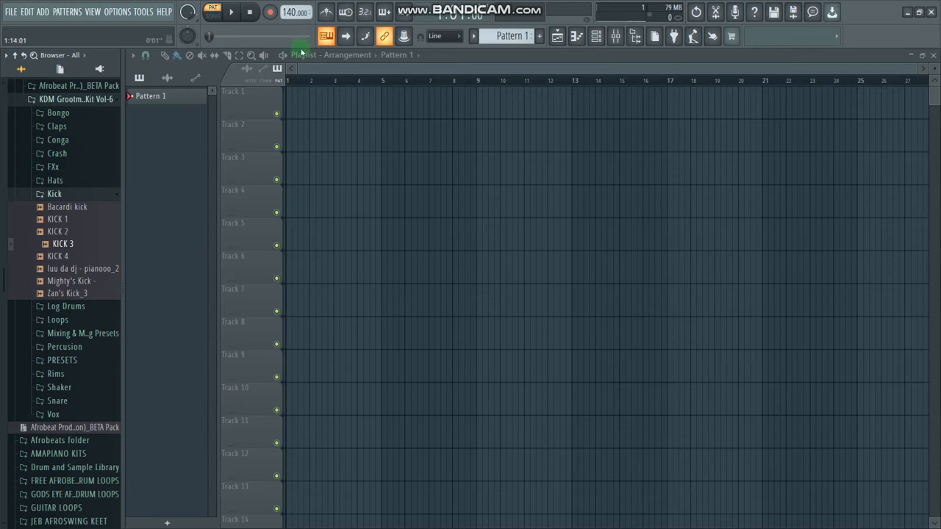
Step: Set the project tempo to 100 BPM
right_click(289, 12)
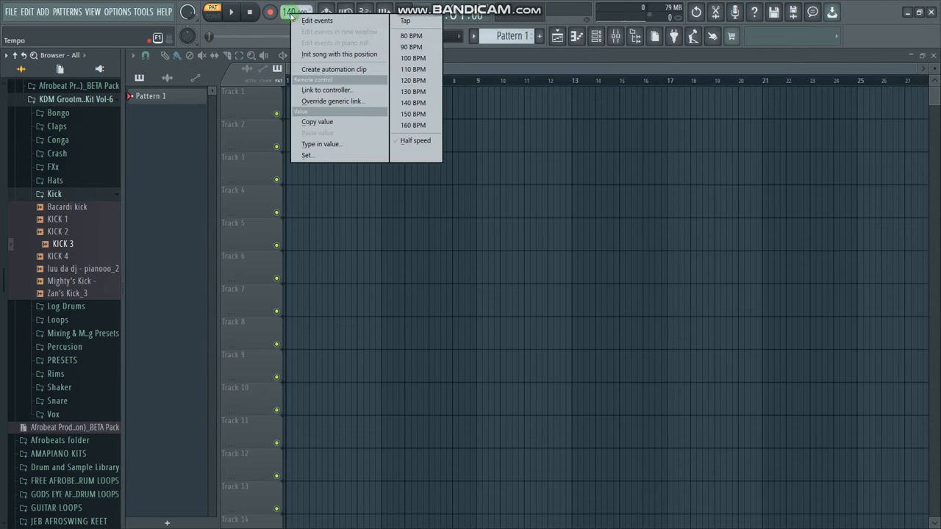
click(415, 59)
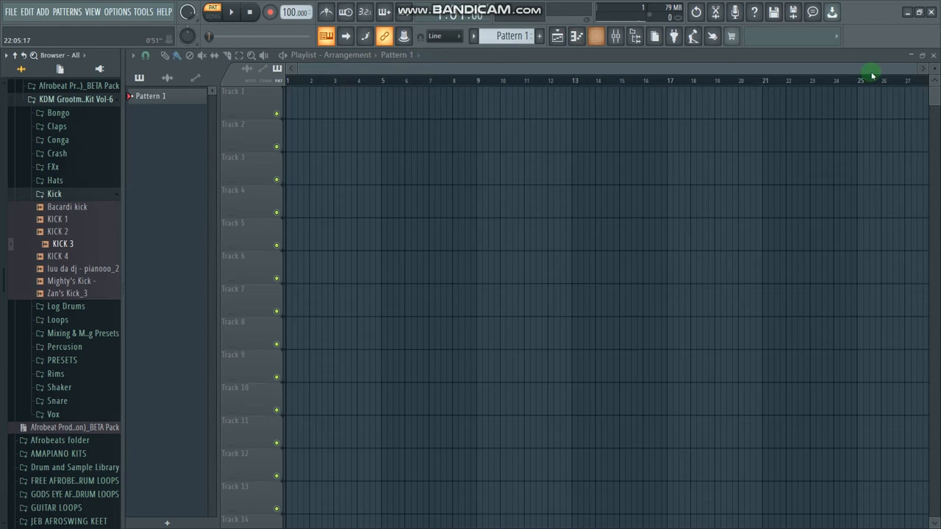
Step: Close the playlist and mixer windows so that only the channel rack is open
click(934, 56)
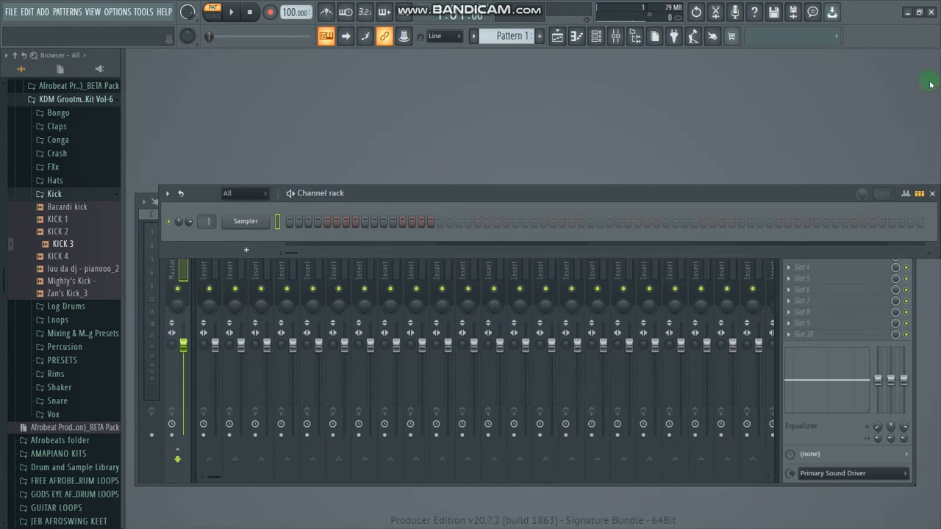
click(932, 194)
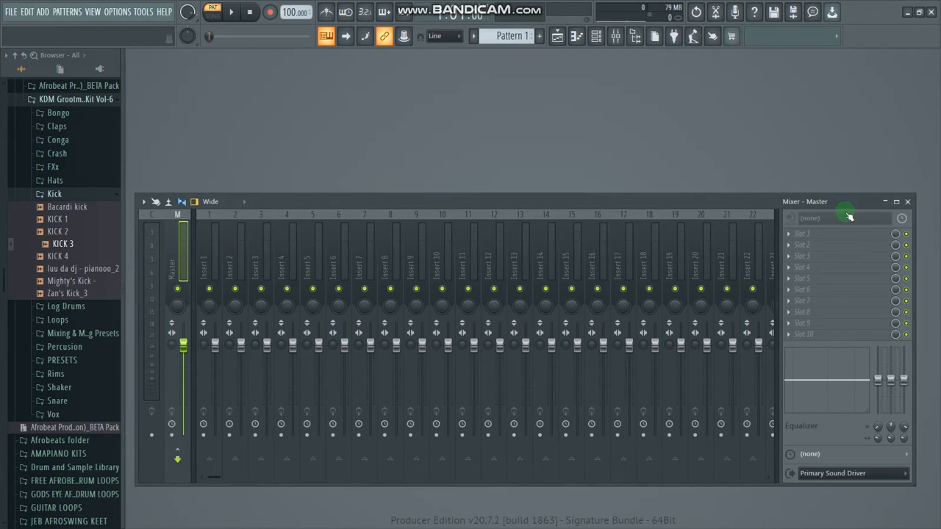
click(907, 201)
click(596, 37)
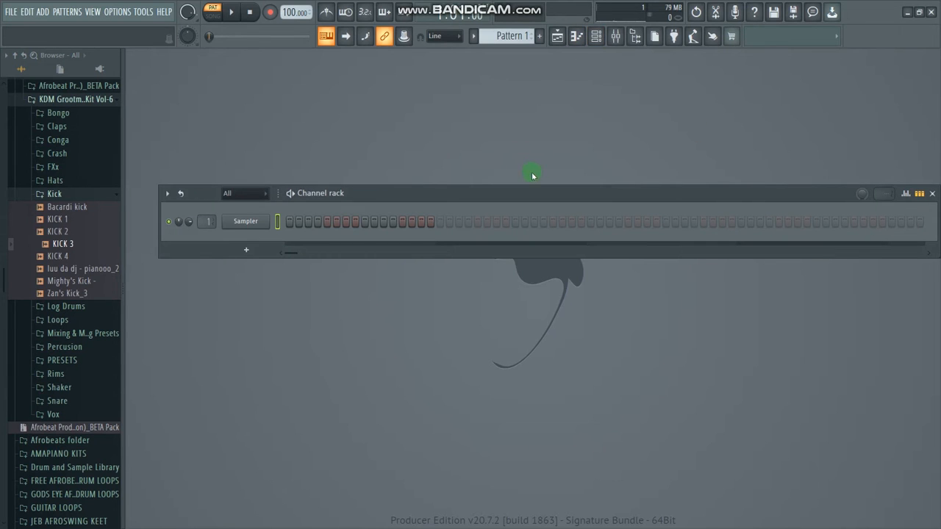
Step: Audition the kick samples in the KDM Grootm kit and load KICK 3 onto the existing Sampler channel
click(64, 245)
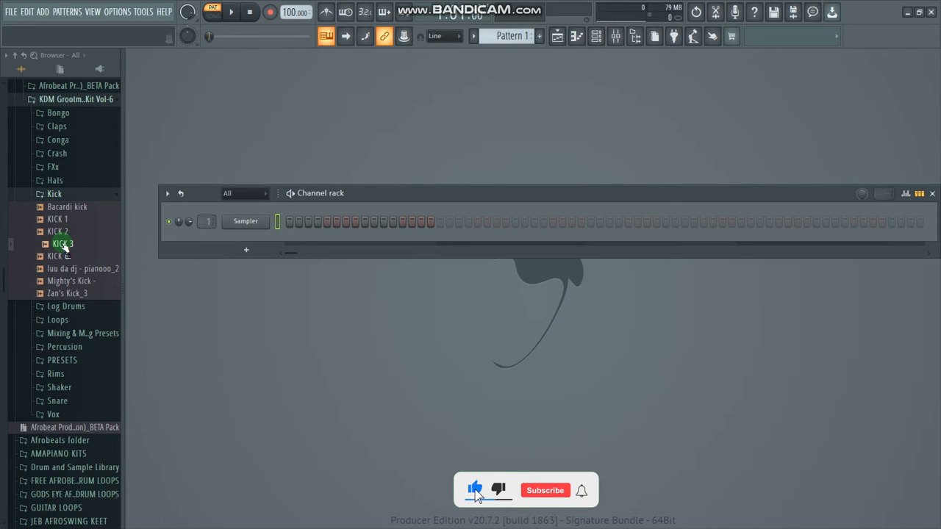
click(65, 245)
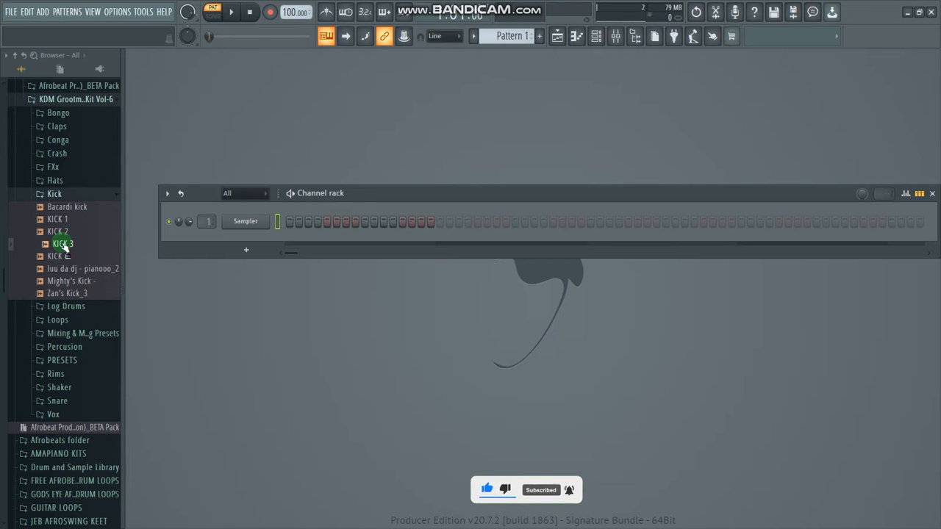
click(72, 207)
click(67, 219)
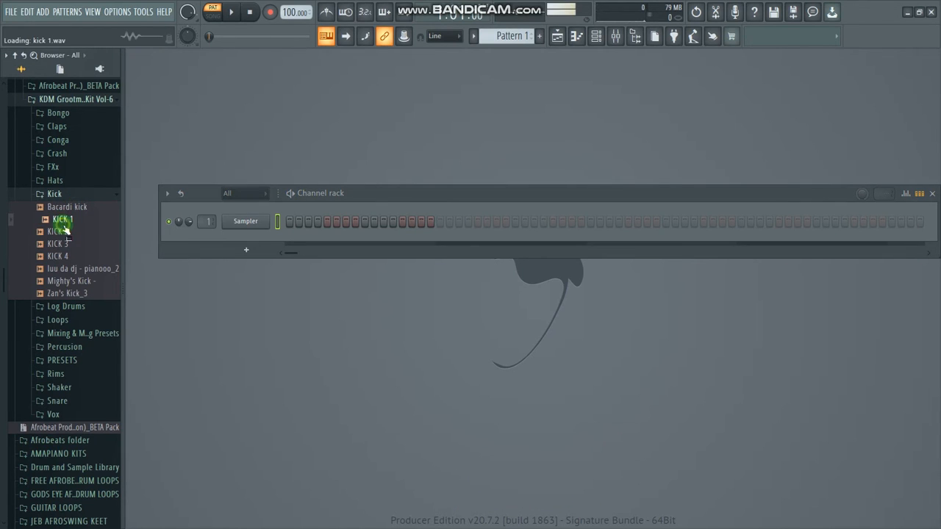
click(64, 231)
click(61, 244)
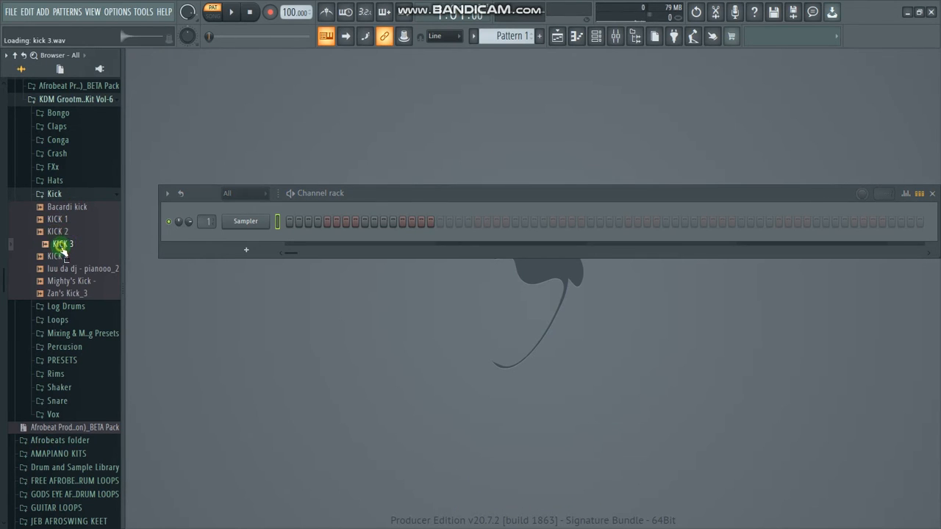
click(64, 247)
drag(64, 249, 263, 229)
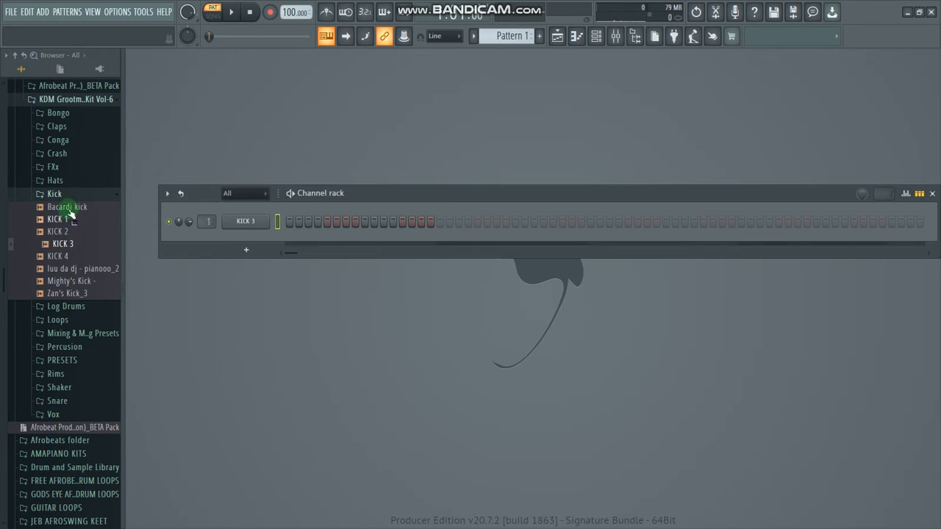
Step: Preview the samples in the kit's Rims folder and add Rim (9) as a new channel
click(64, 195)
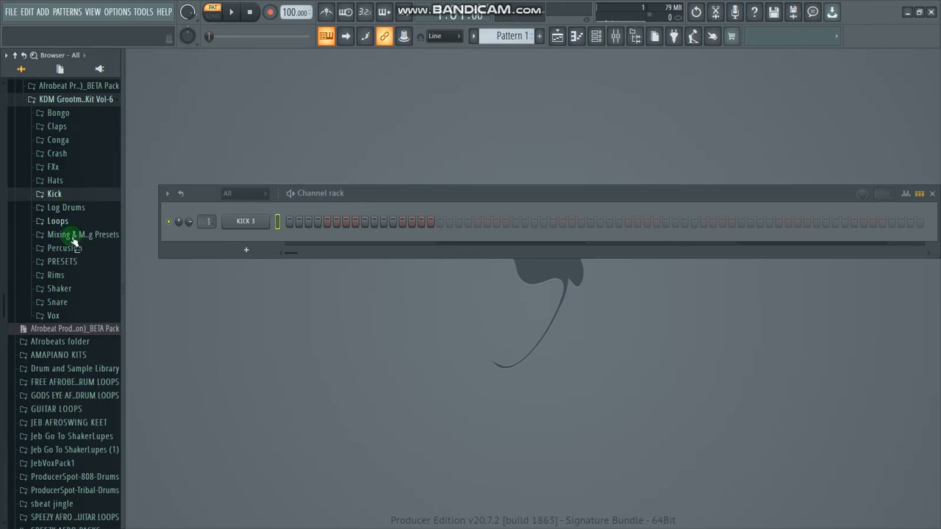
click(60, 274)
click(52, 288)
click(53, 300)
click(64, 324)
click(66, 338)
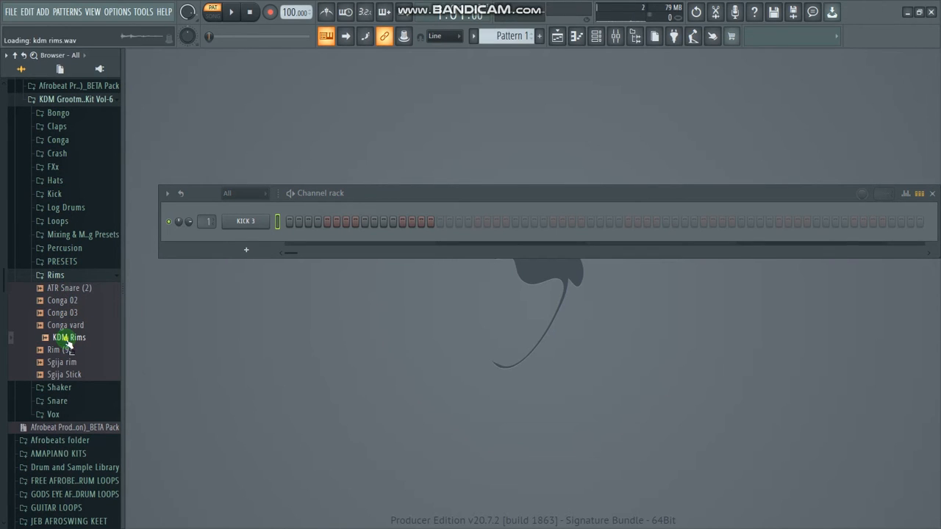
click(63, 350)
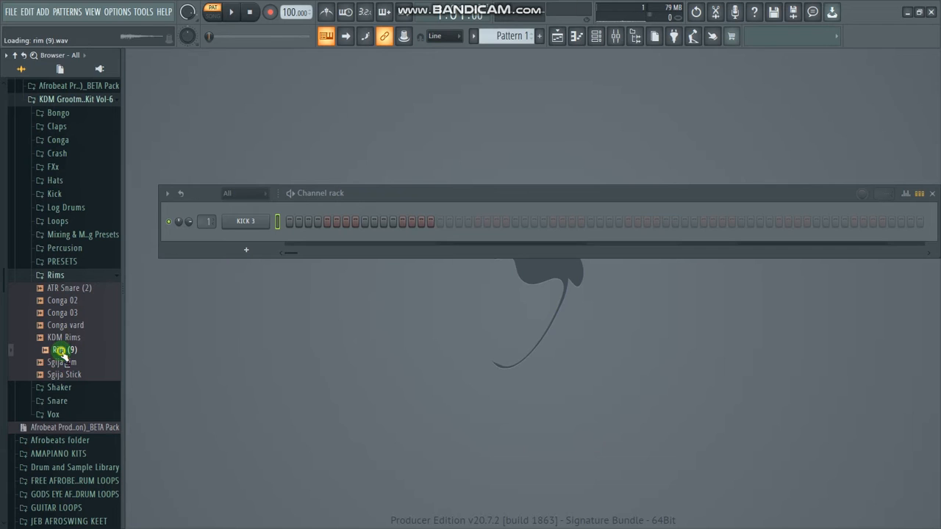
drag(64, 352, 253, 243)
Step: Add the ATR Snare (2) sample from the Rims folder as a new channel
click(86, 288)
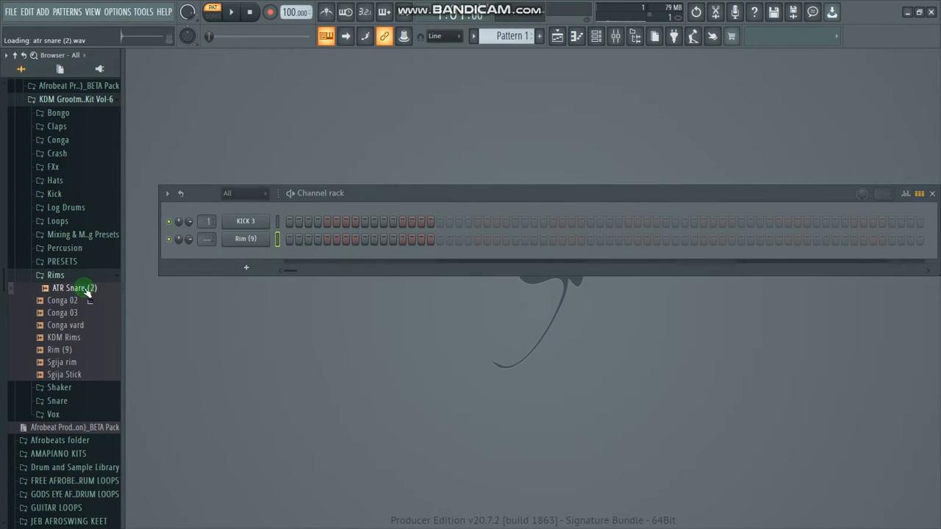
click(75, 301)
drag(75, 292, 211, 259)
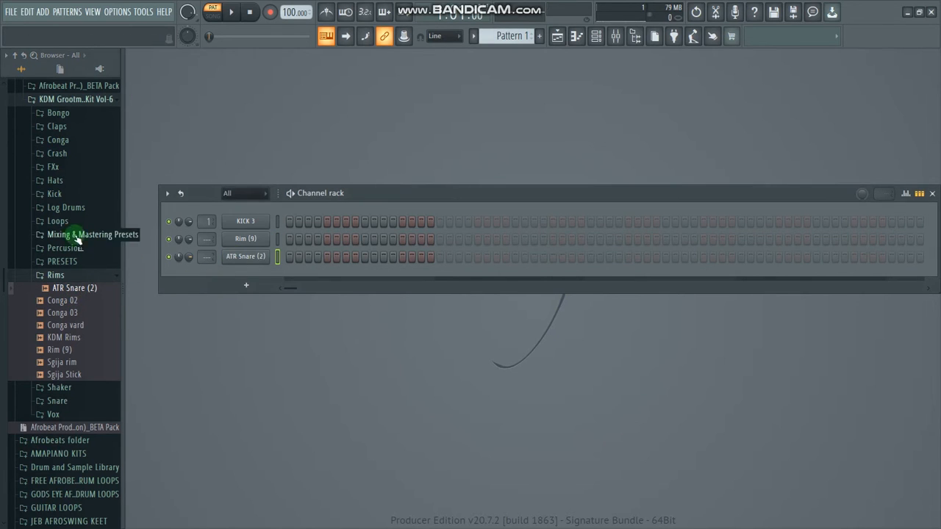
Step: Audition the kit's conga samples and add Cn592A-EQ Conga and Cn497A-EQ Conga as new channels
scroll(65, 187, up, 2)
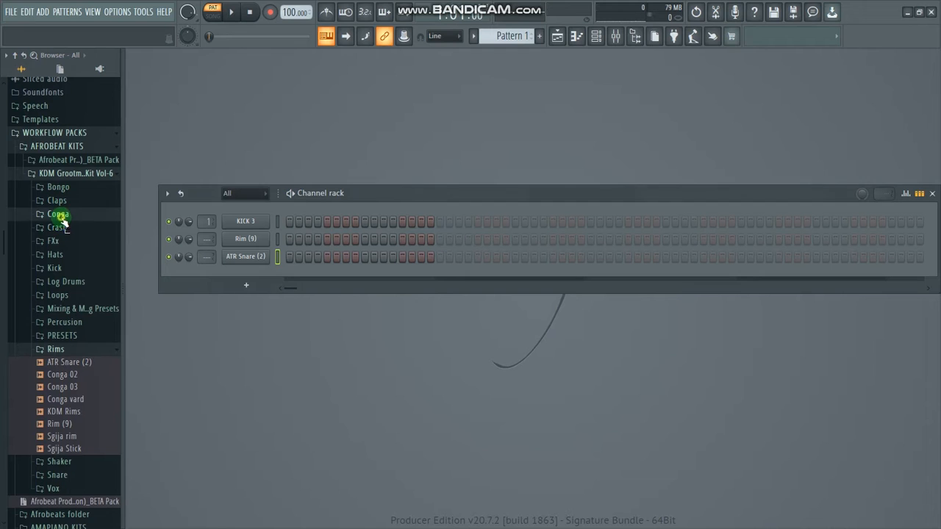
click(58, 214)
click(76, 227)
click(78, 239)
click(72, 252)
click(74, 264)
click(76, 277)
click(82, 290)
drag(82, 294, 250, 279)
click(98, 266)
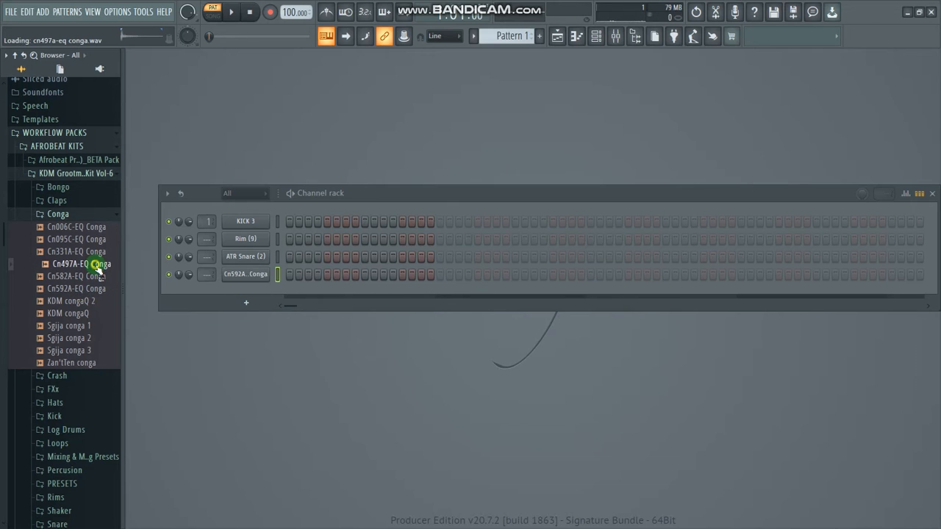
drag(98, 269, 250, 292)
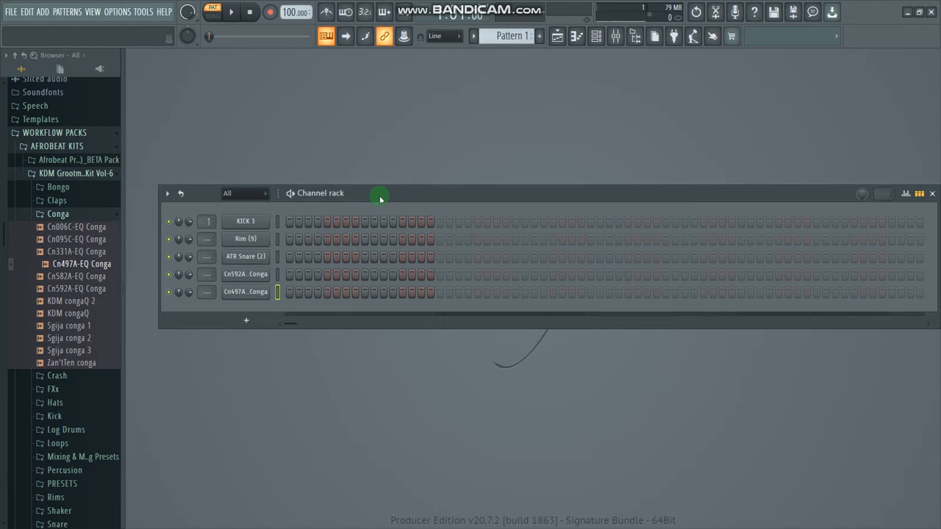
Step: Fill the KICK 3 channel on every 4 steps and play the pattern back
right_click(252, 223)
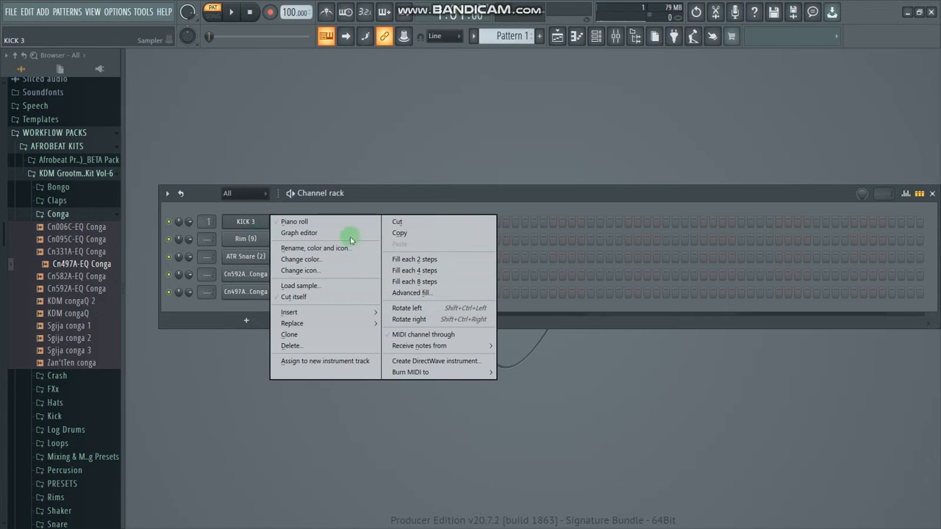
click(420, 271)
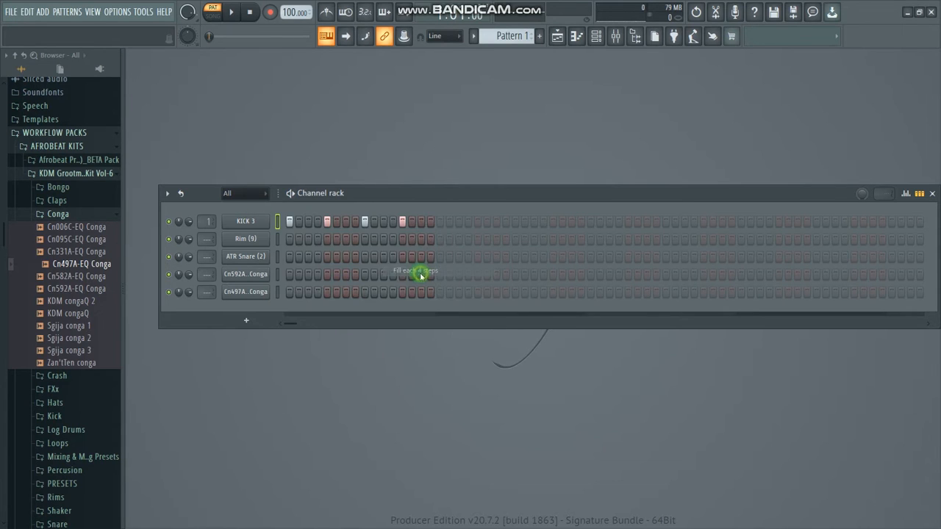
key(space)
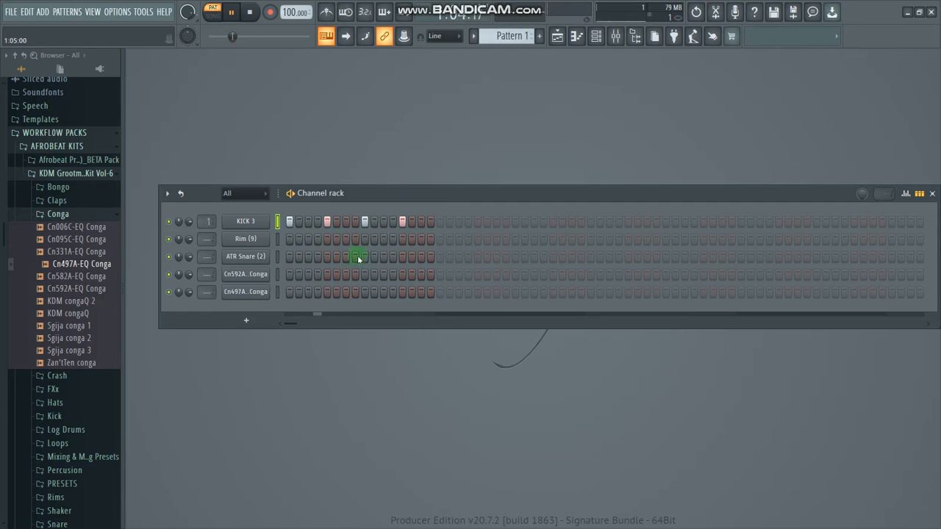
key(space)
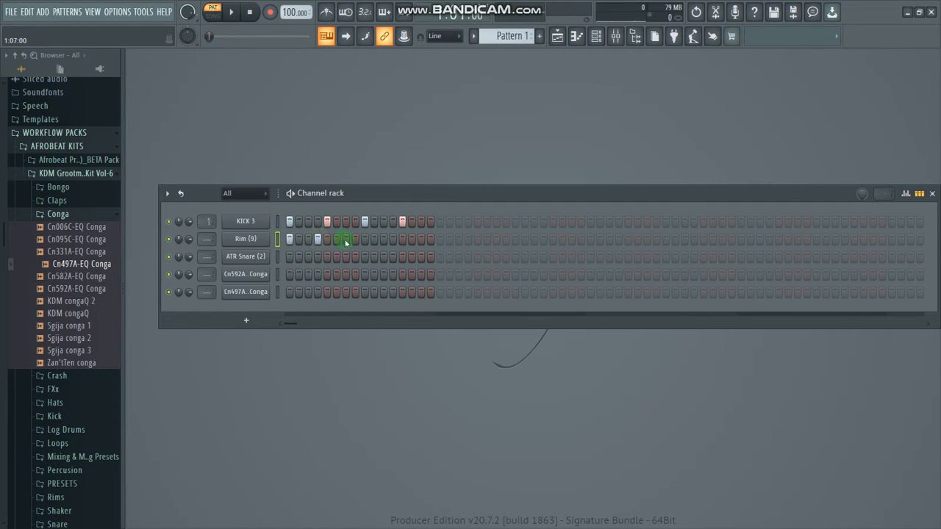
Step: Place Rim (9) hits on steps 1, 4, 7, 9, 12 and 15
click(365, 240)
click(393, 239)
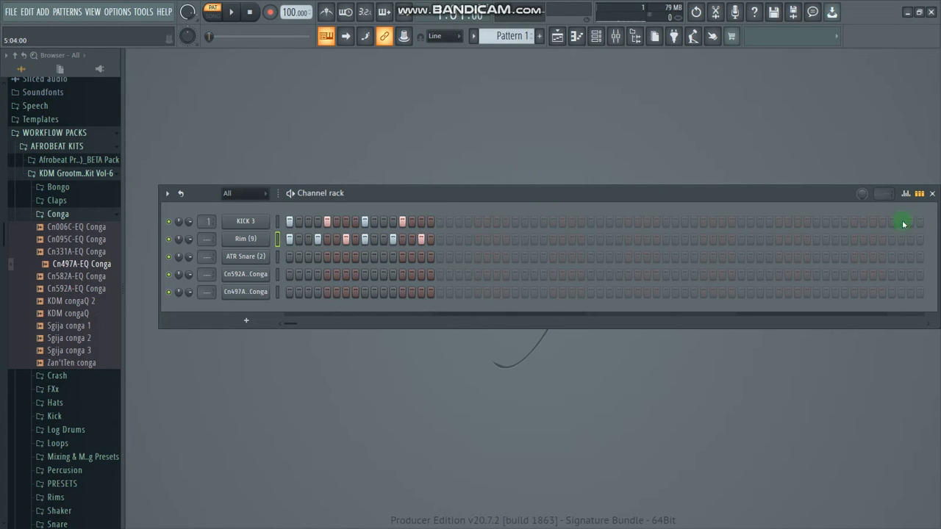
Step: Narrow and reposition the channel rack window, and listen to the kick and rim pattern
drag(887, 237, 533, 216)
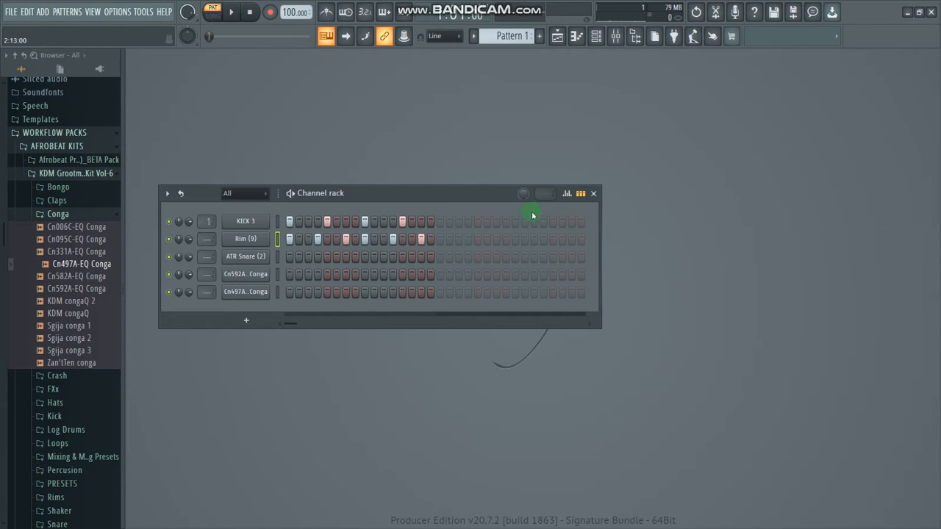
drag(454, 201, 505, 210)
key(space)
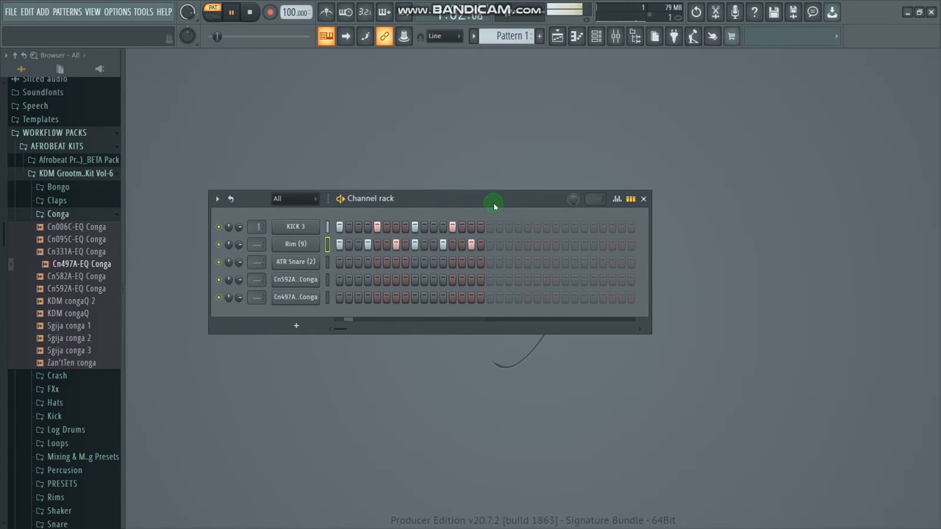
key(space)
Step: Copy the Rim (9) step pattern to the ATR Snare (2) channel and play it back
right_click(298, 247)
click(449, 256)
right_click(301, 263)
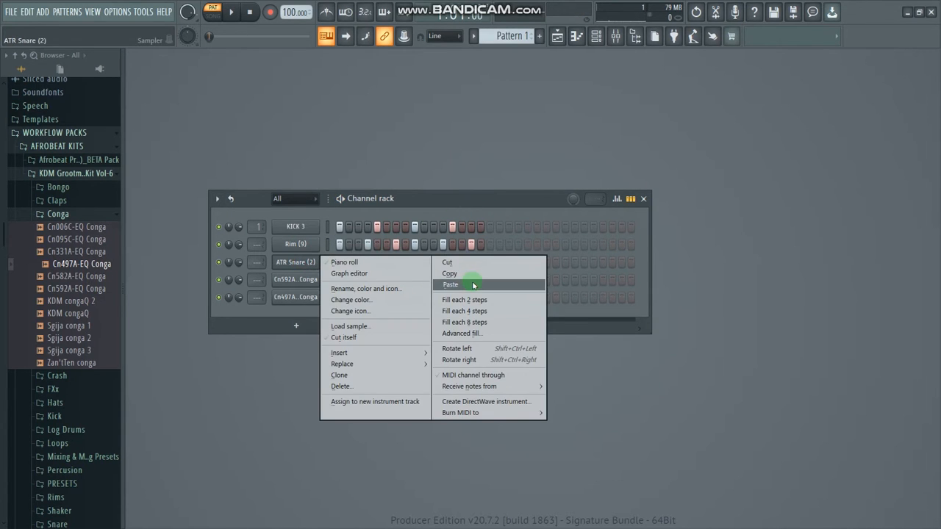
click(464, 286)
key(space)
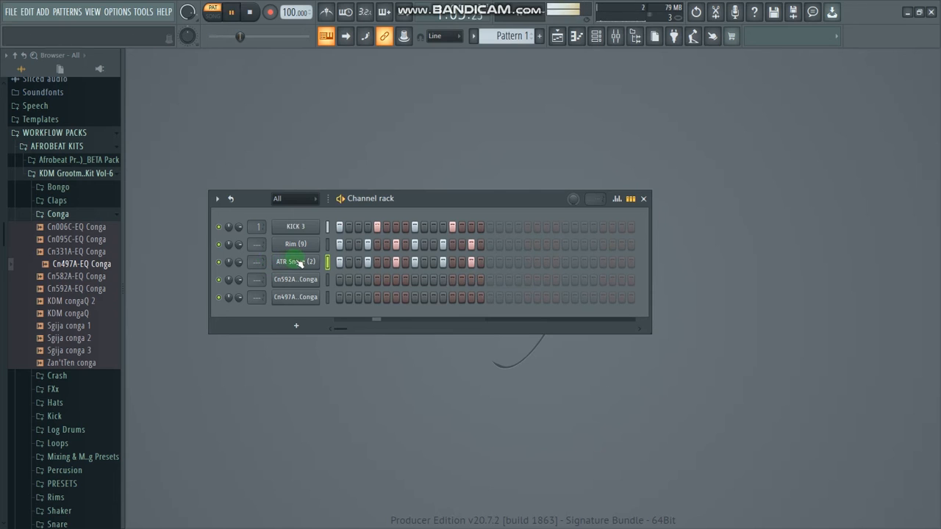
Step: Give the ATR Snare (2) sample a quick fade-in of about 11% and listen to the result
click(310, 263)
key(space)
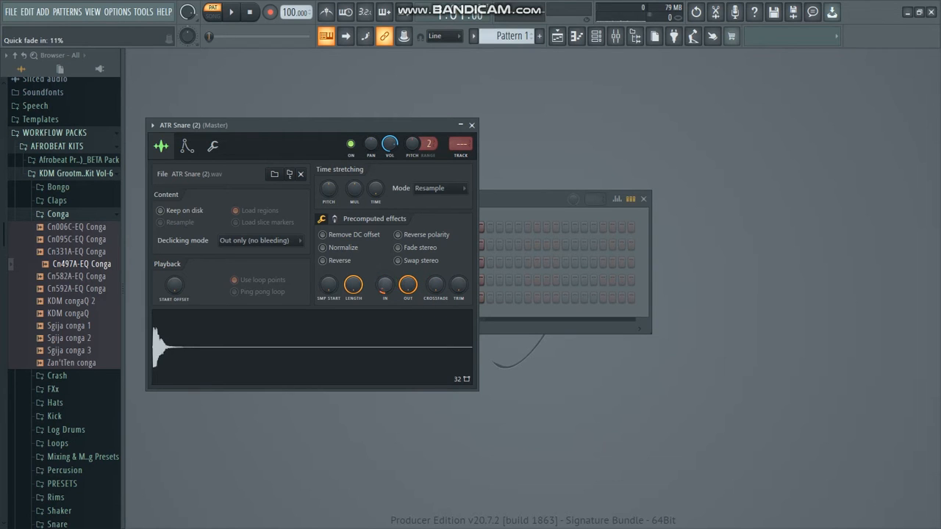
key(space)
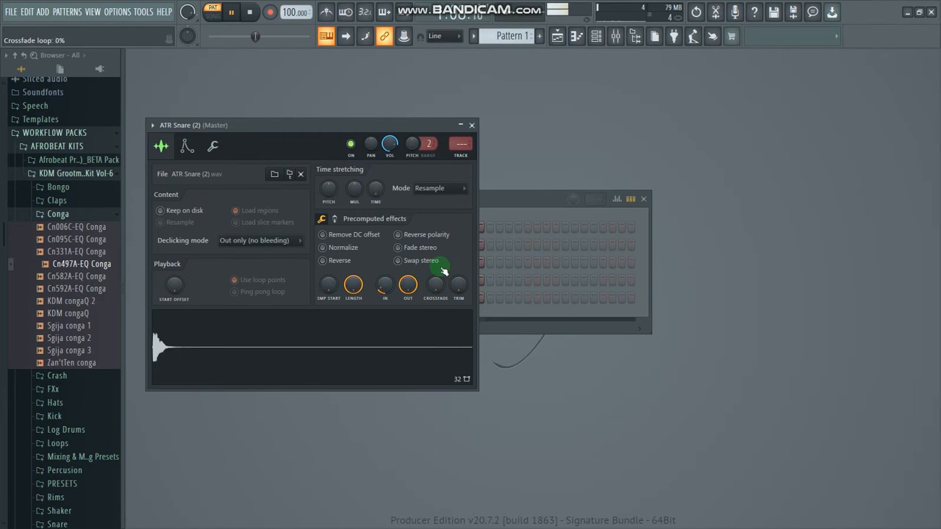
click(471, 125)
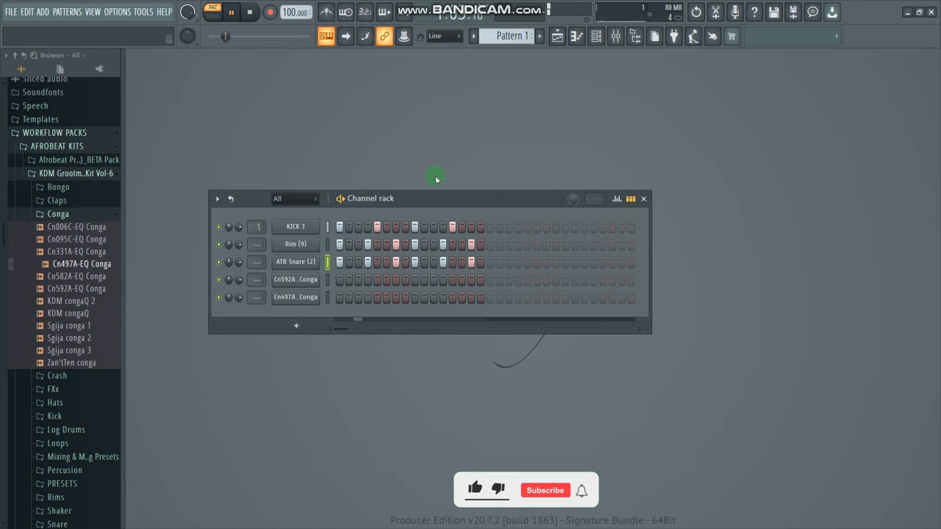
key(space)
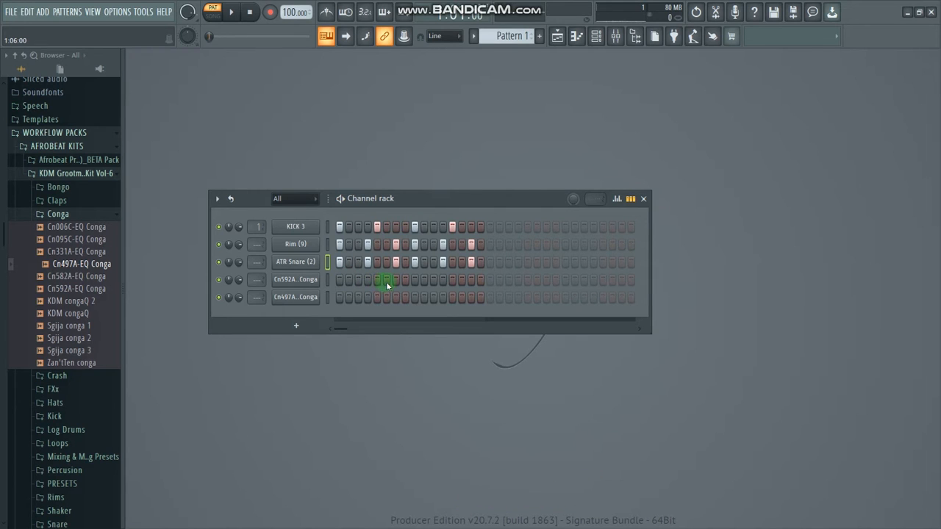
Step: Place a Cn592A conga hit on step 3 and Cn497A conga hits on steps 11 and 12, and set the main swing to 30%
click(356, 281)
key(space)
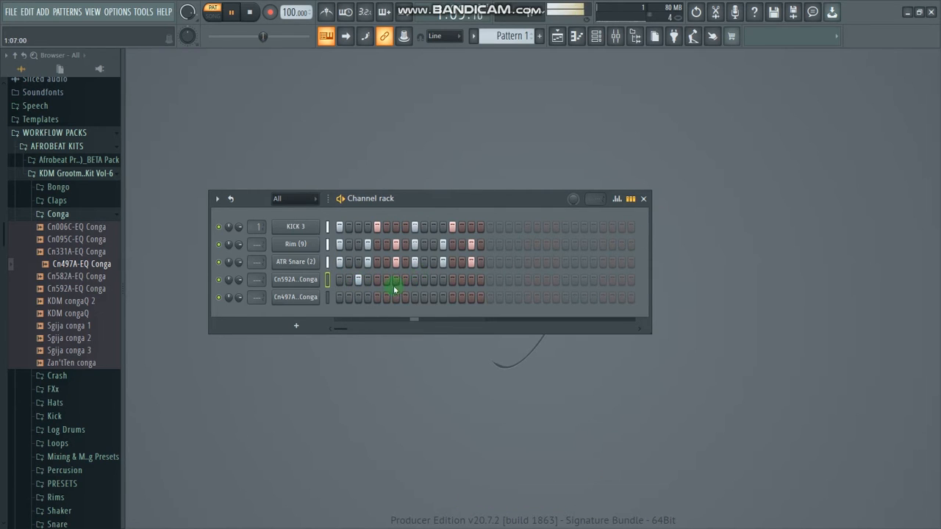
click(433, 297)
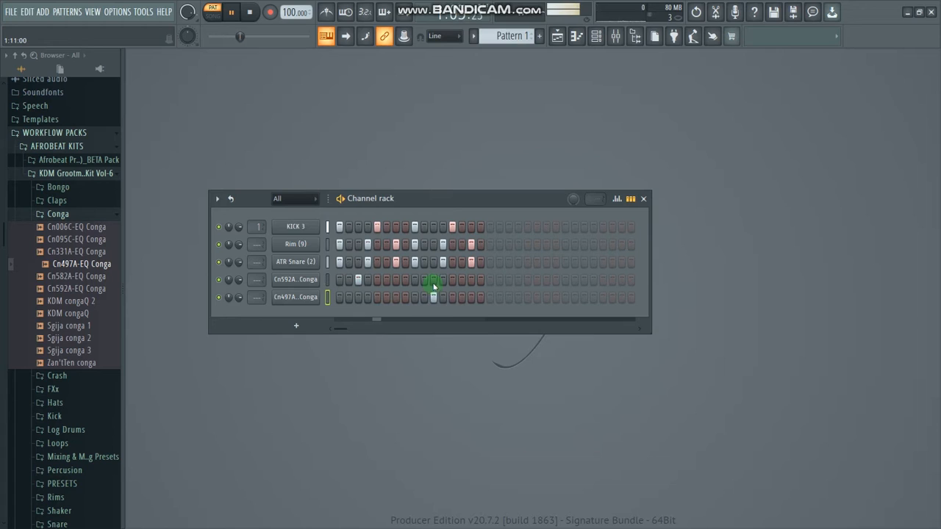
click(442, 297)
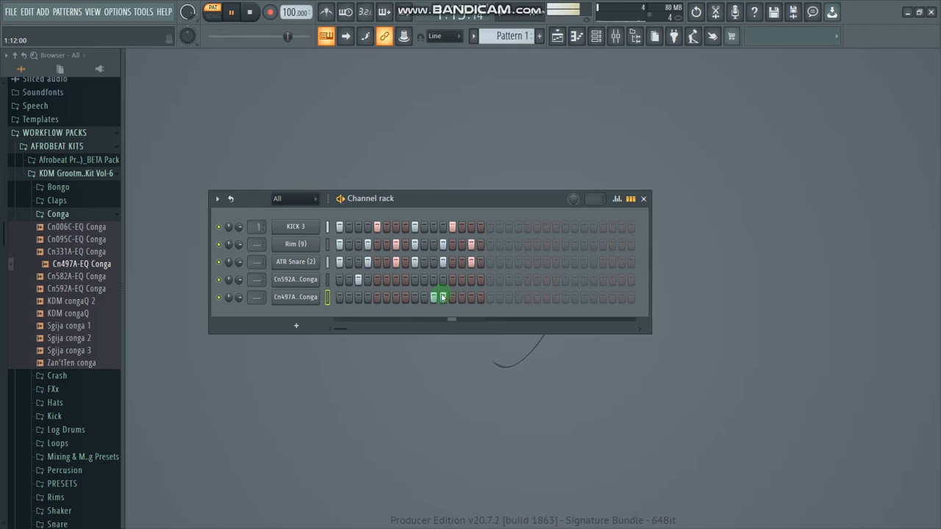
key(space)
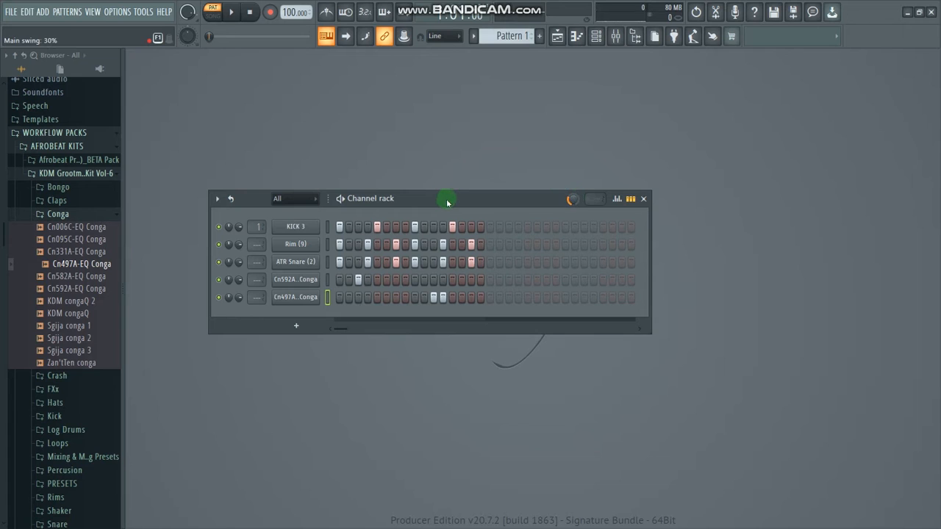
Step: Play back the drum pattern to hear the swung conga hits
key(space)
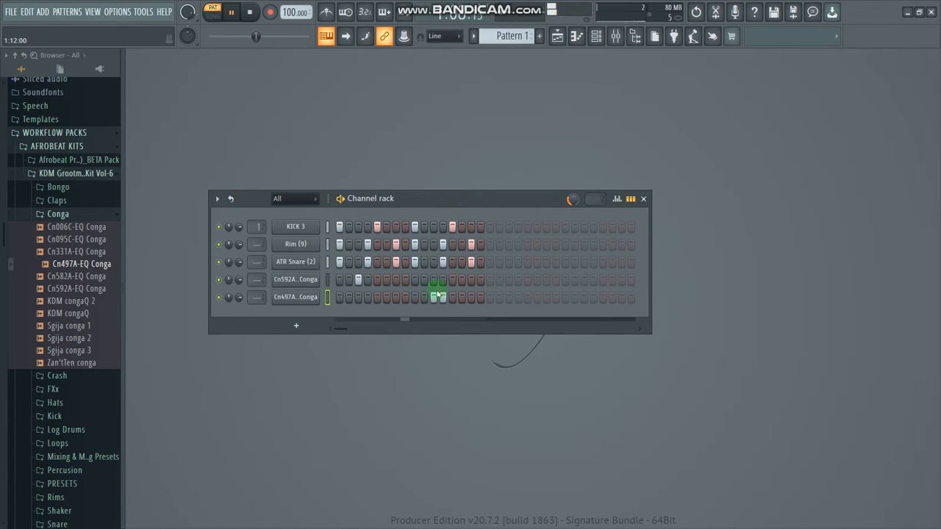
key(space)
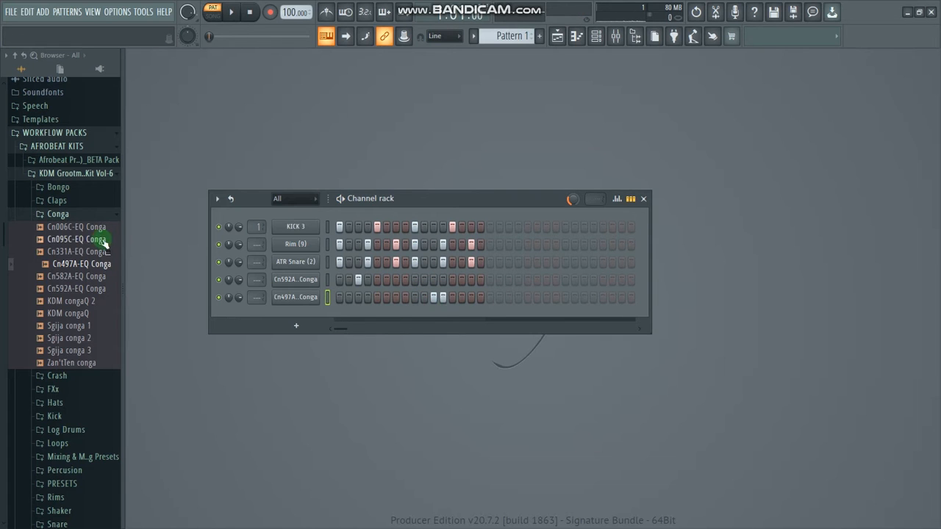
Step: Audition the recently used samples, and replace the Cn497A conga with CONGA 2 and the Cn592A conga with CONGA 4
scroll(73, 227, up, 5)
scroll(70, 191, up, 3)
click(46, 100)
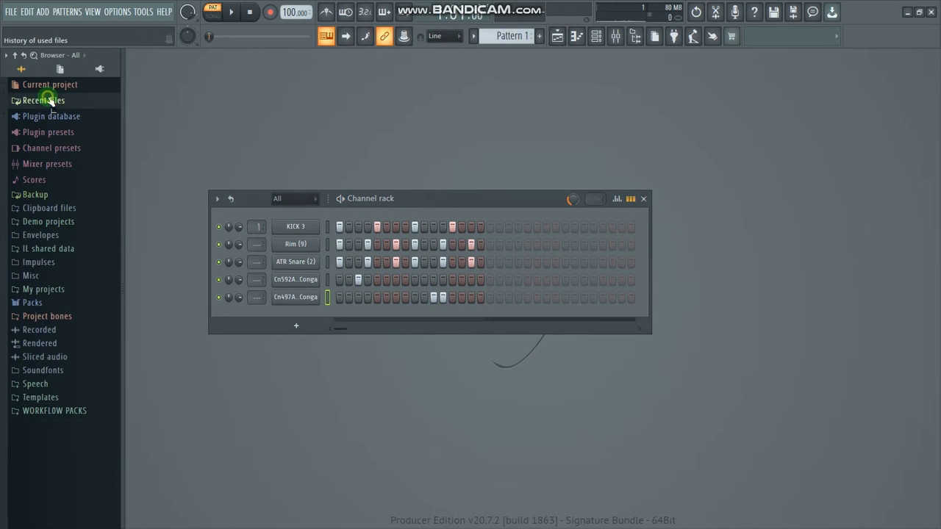
click(52, 116)
click(56, 128)
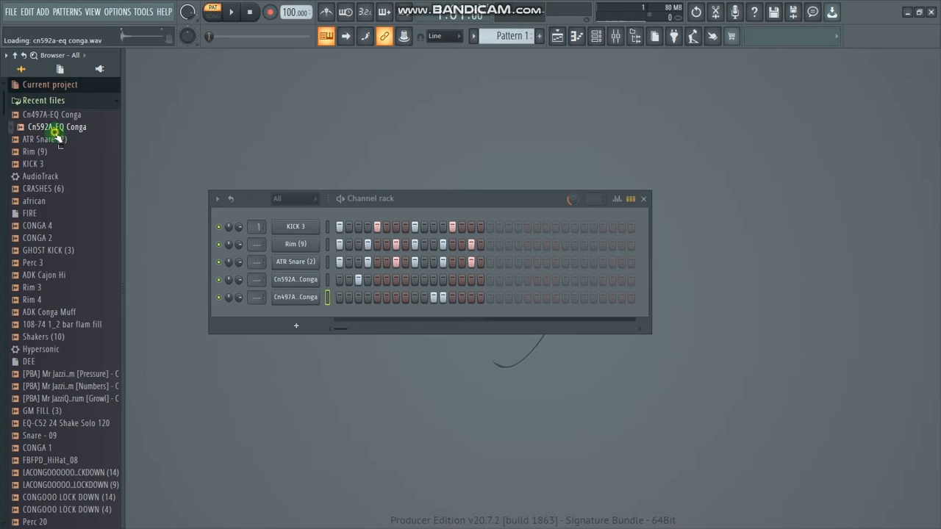
click(51, 152)
click(42, 163)
click(43, 177)
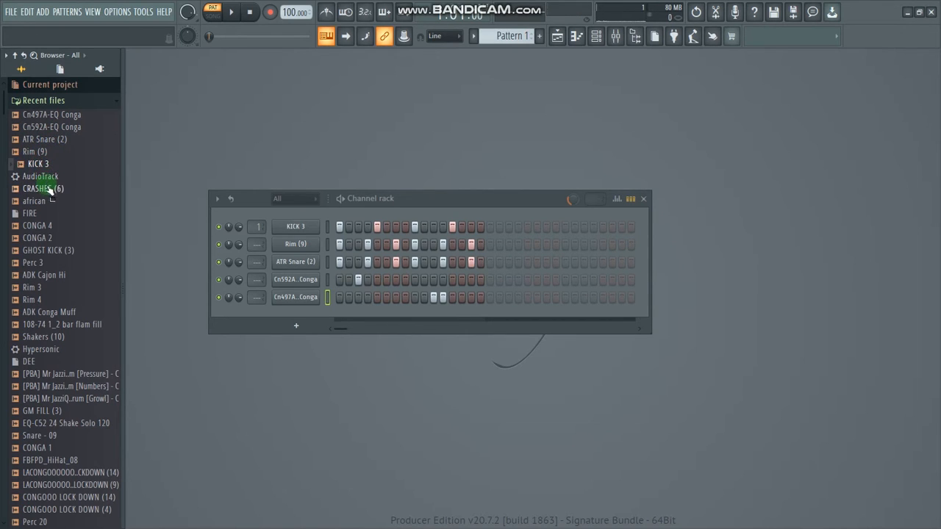
click(43, 225)
click(47, 240)
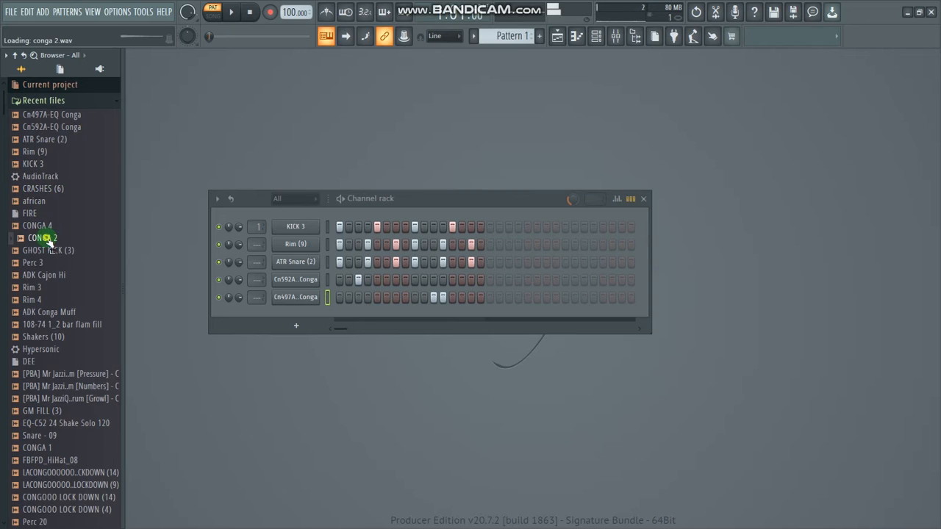
drag(48, 242, 298, 298)
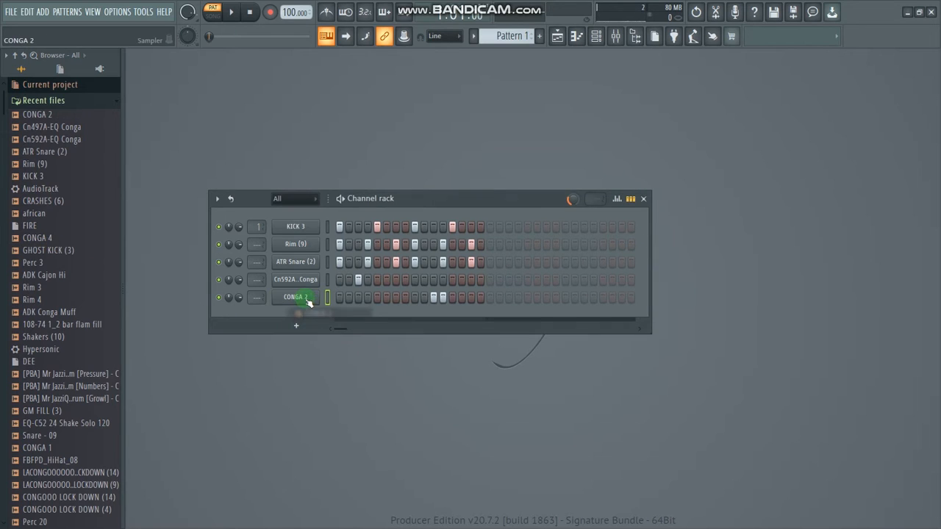
click(46, 237)
drag(47, 237, 286, 281)
Step: Play the pattern with the new congas and add a CONGA 2 hit on step 15
key(space)
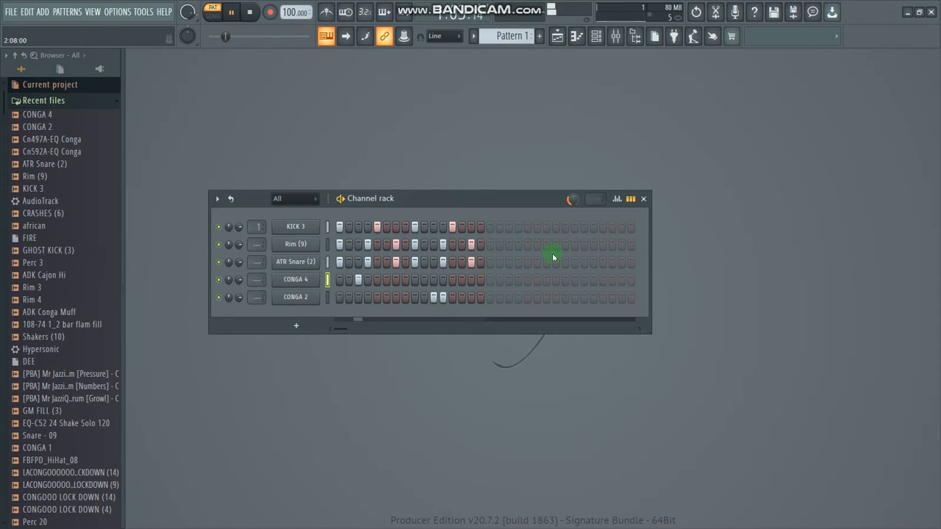
click(471, 297)
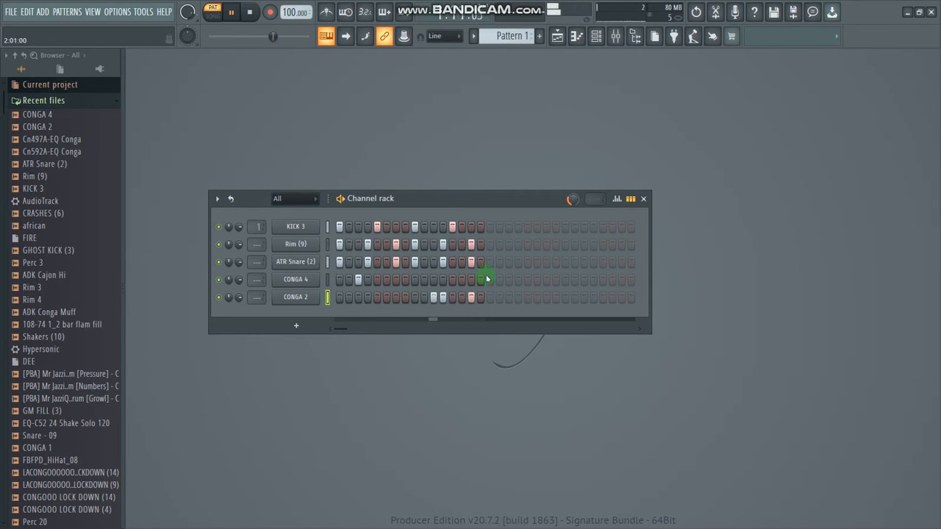
key(space)
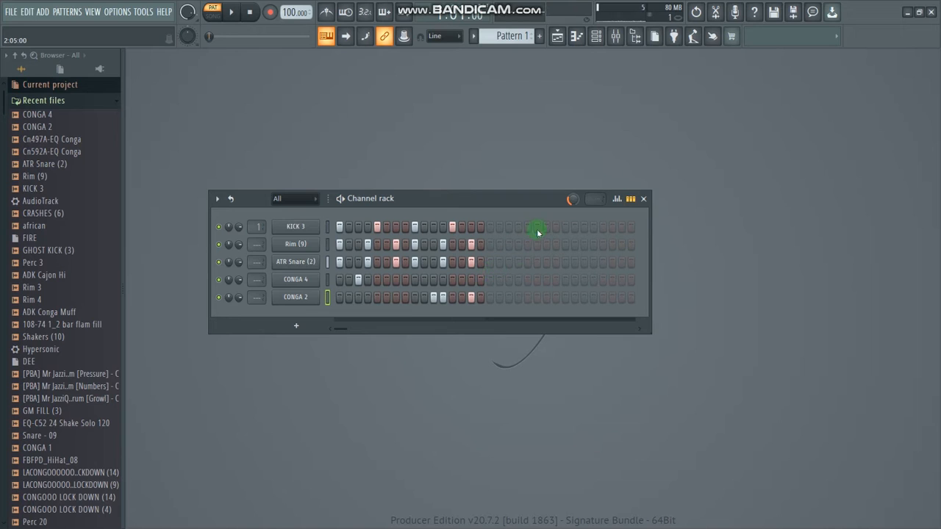
Step: Place Pattern 1 on Track 1 of the playlist at bar 1 and duplicate it to fill four bars
click(557, 36)
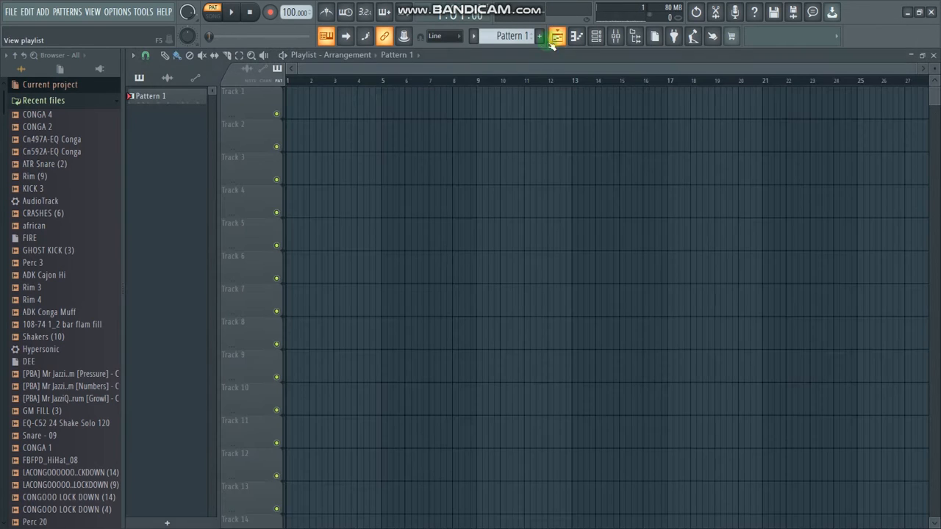
click(290, 105)
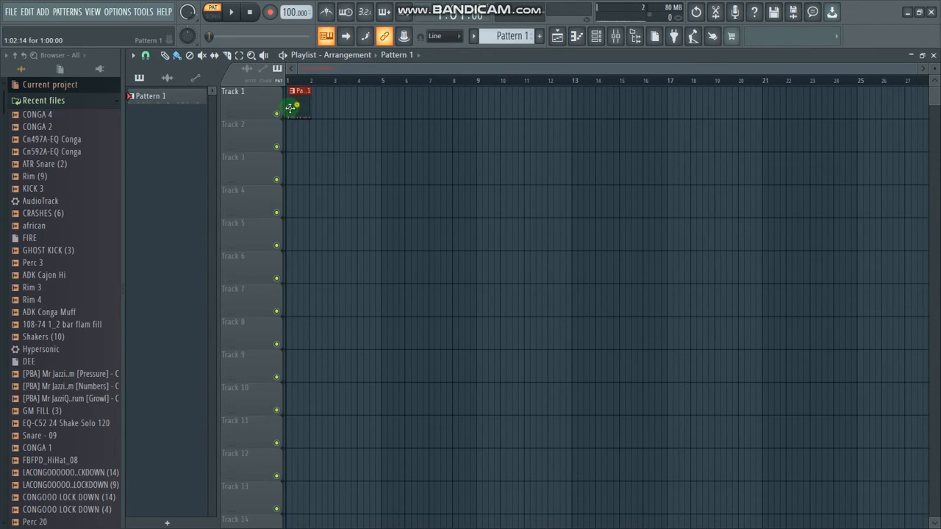
drag(912, 69, 495, 68)
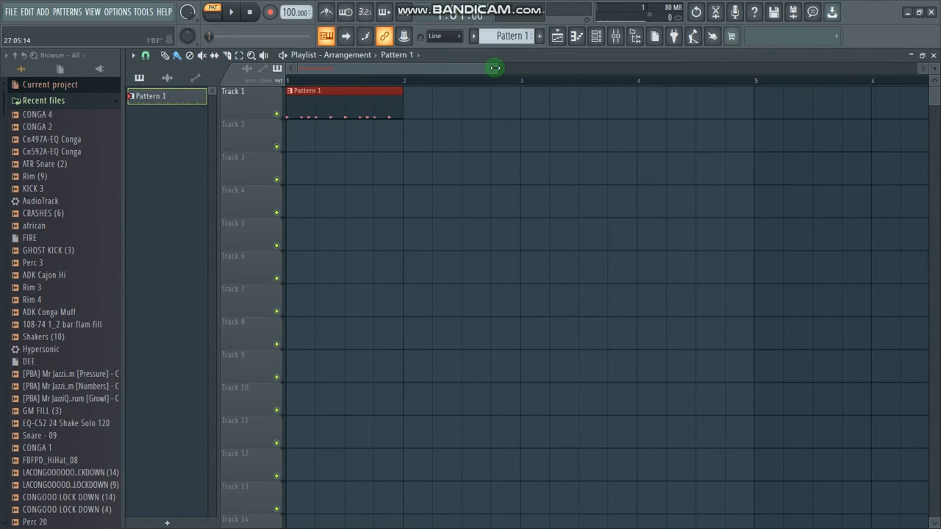
key(ctrl+b)
key(ctrl+b)
key(ctrl+b)
click(765, 143)
right_click(767, 144)
Step: Place the 116 African Shaker 03 loop from the SHAKERS folder on Track 2 at bar 1
click(121, 291)
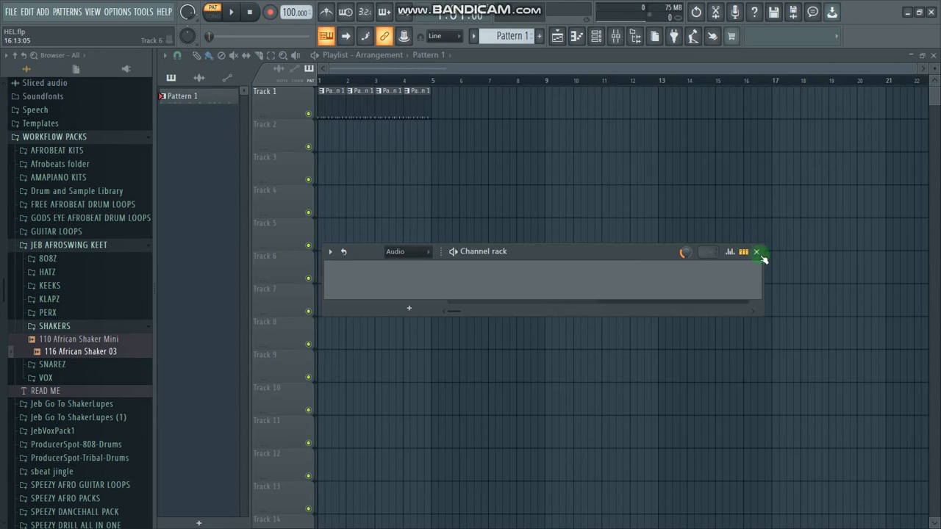
drag(873, 67, 571, 68)
drag(80, 351, 360, 140)
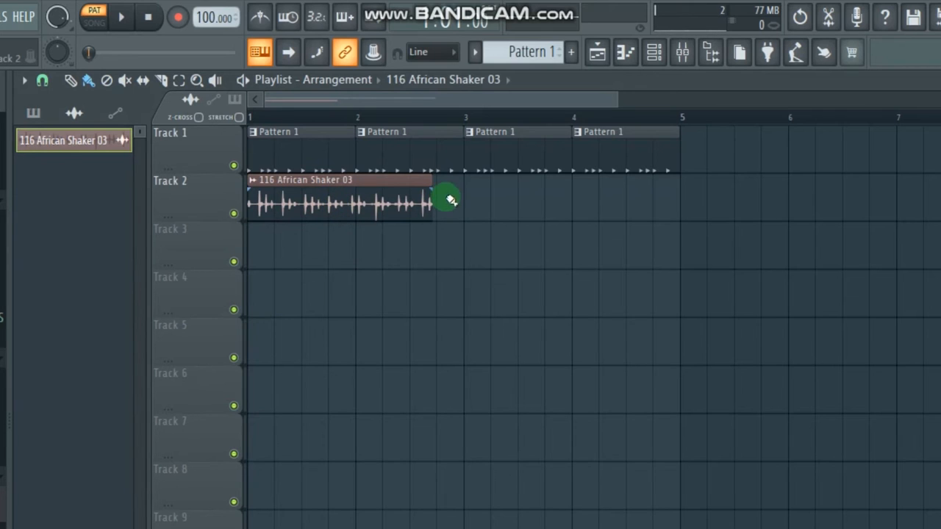
Step: Time-stretch the 116 African Shaker 03 clip to 2 bars and close its settings
click(352, 186)
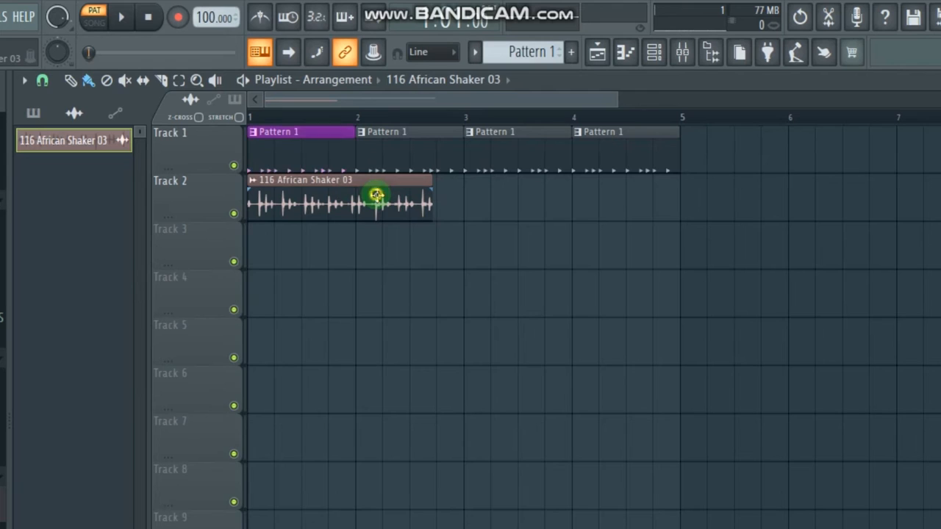
double_click(376, 195)
right_click(424, 330)
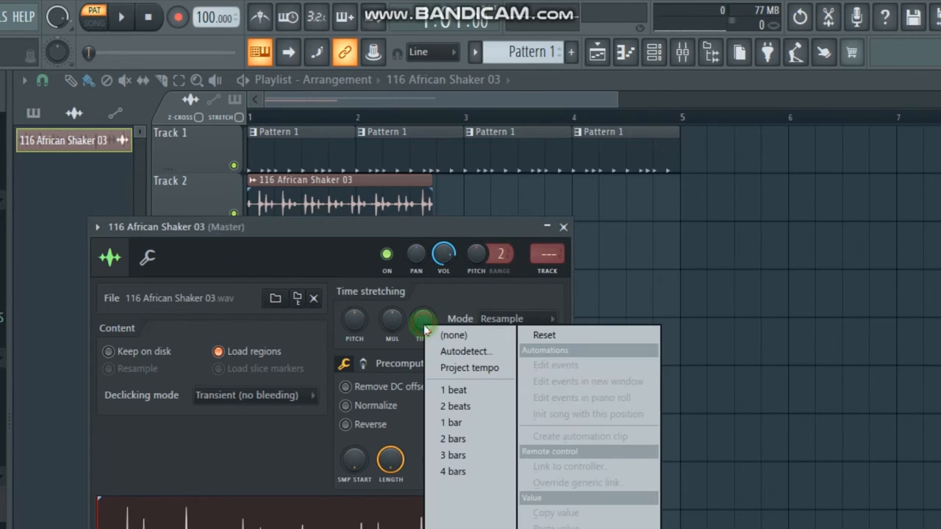
click(454, 439)
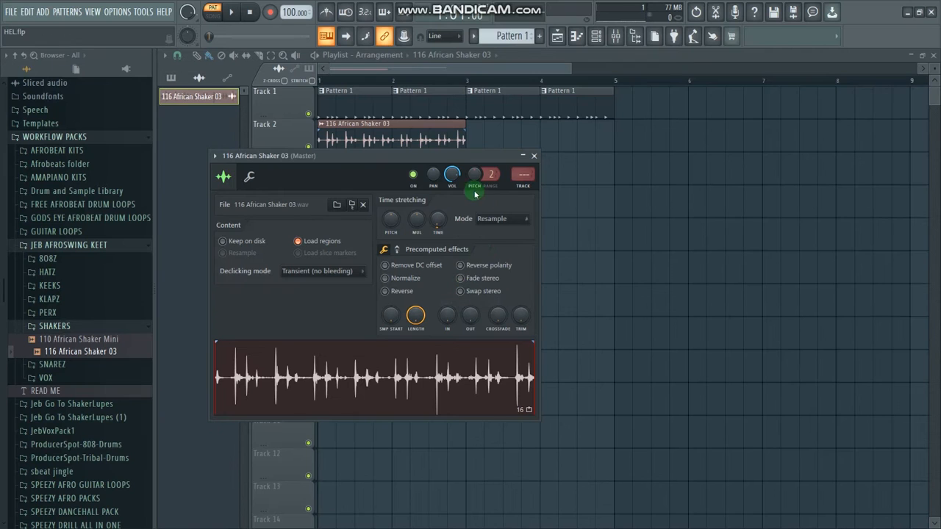
click(534, 156)
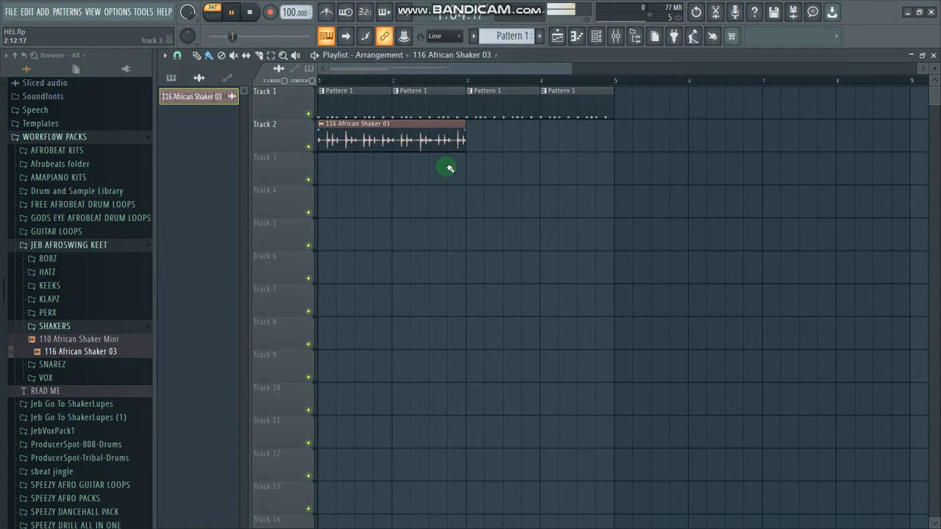
Step: Switch playback to song mode and listen to the drums with the shaker loop
click(213, 13)
key(space)
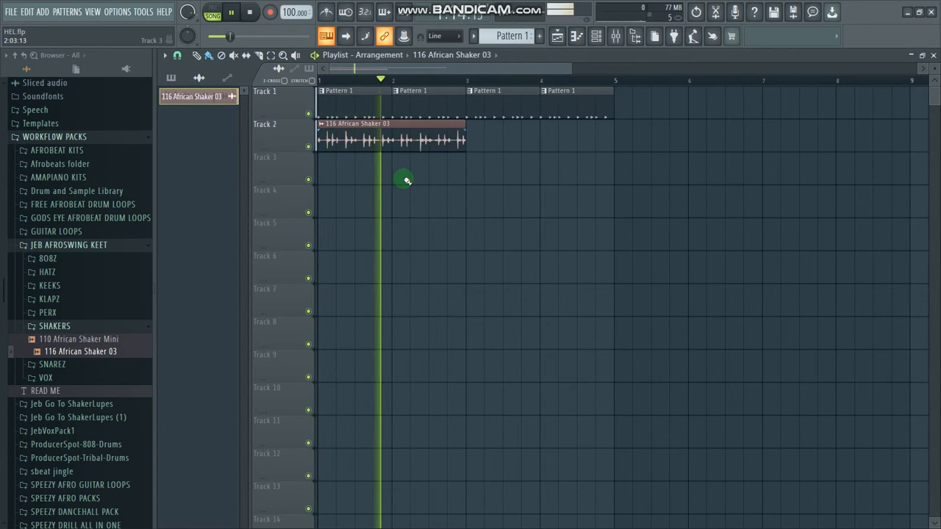
key(space)
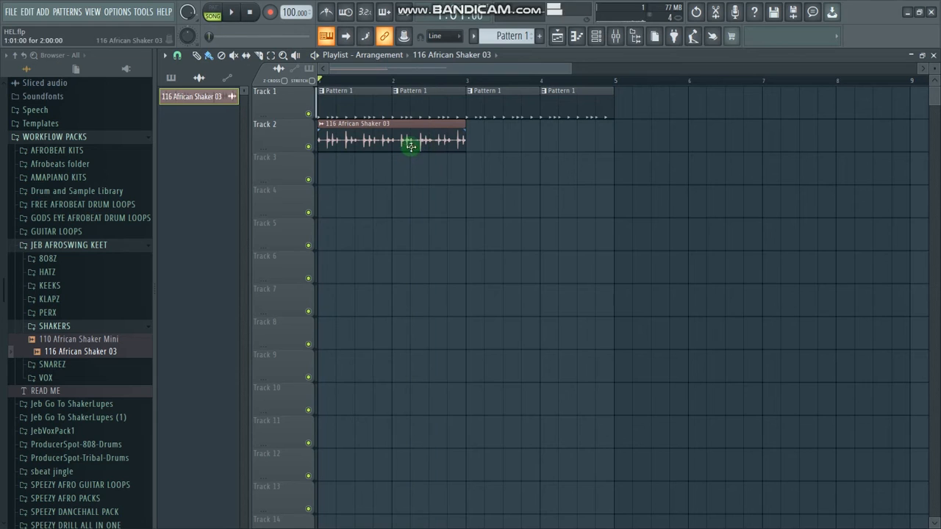
Step: Place the 110 African Shaker Mini loop on Track 3 at bar 1 and time-stretch it to 2 bars
click(93, 340)
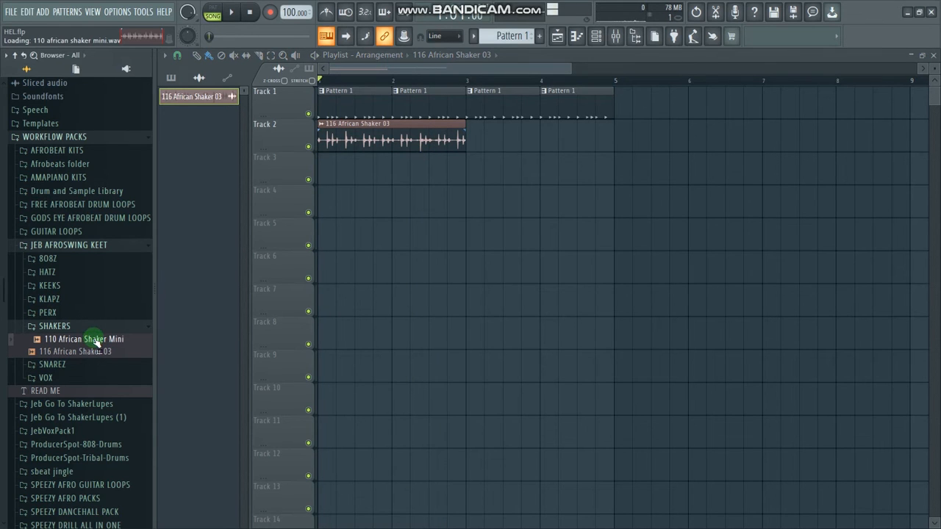
drag(95, 342, 346, 174)
click(338, 165)
double_click(394, 162)
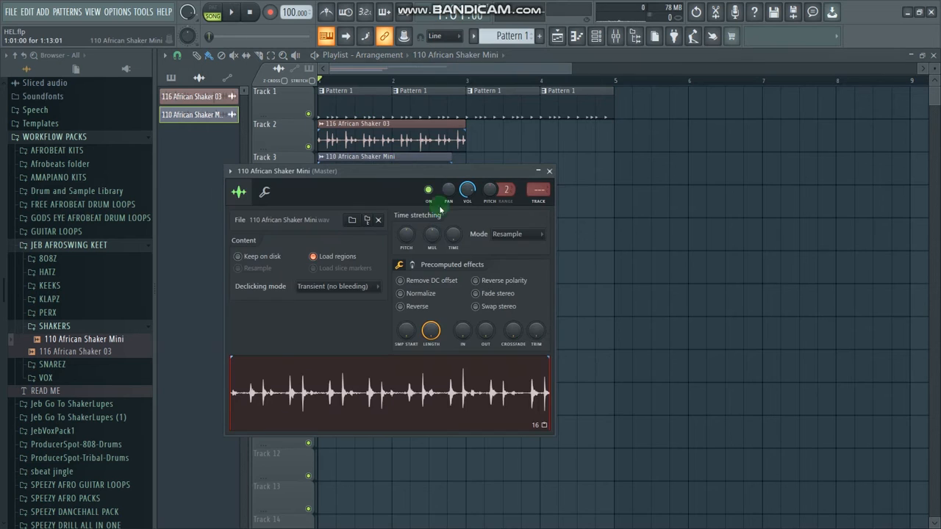
right_click(451, 236)
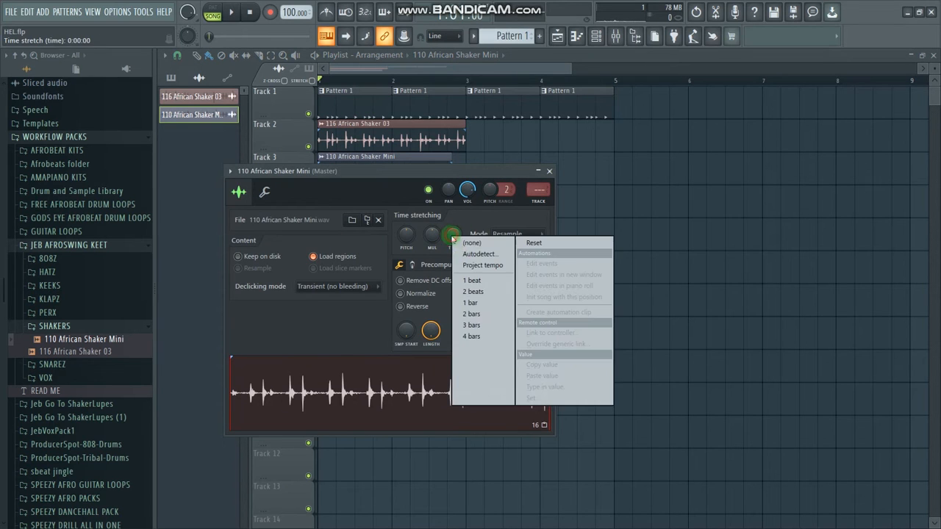
click(476, 315)
click(547, 172)
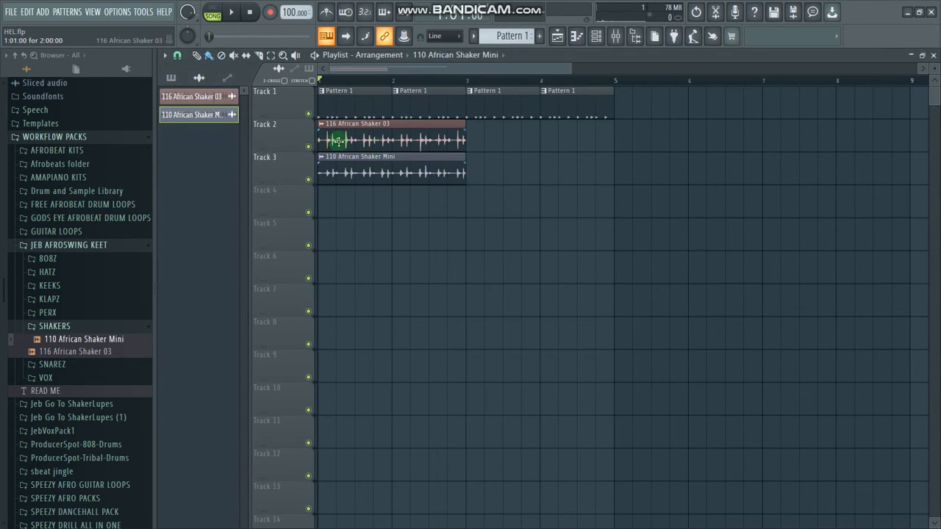
Step: Mute Track 2 and listen to the drums with only the 110 African Shaker Mini loop
click(308, 146)
double_click(360, 166)
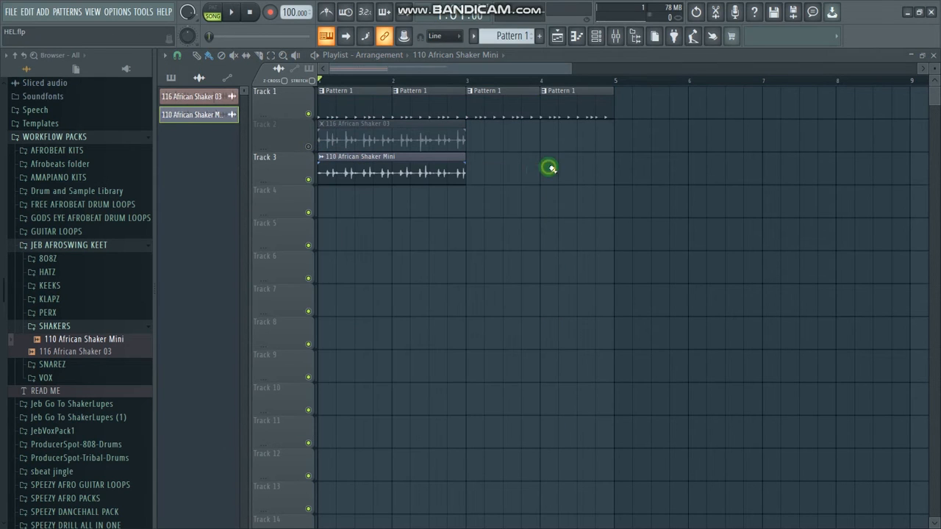
click(538, 168)
key(space)
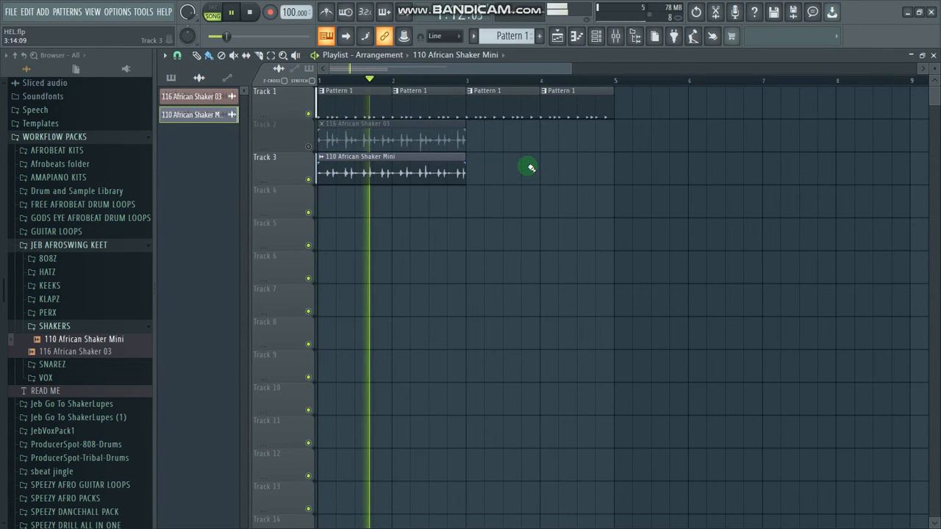
key(space)
Step: Replace the 116 African Shaker 03 clip on Track 2 with the 110 African Shaker Mini clip and unmute the track
right_click(419, 143)
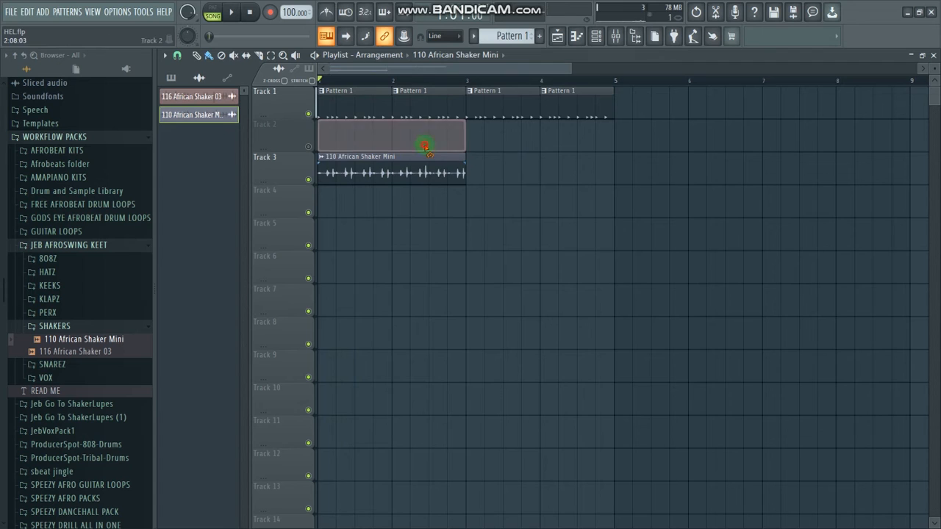
drag(419, 170, 405, 130)
click(309, 147)
Step: Duplicate the 110 African Shaker Mini clip on Track 2 so the shaker fills bars 1 to 4
click(386, 140)
key(ctrl+b)
key(ctrl+b)
right_click(646, 143)
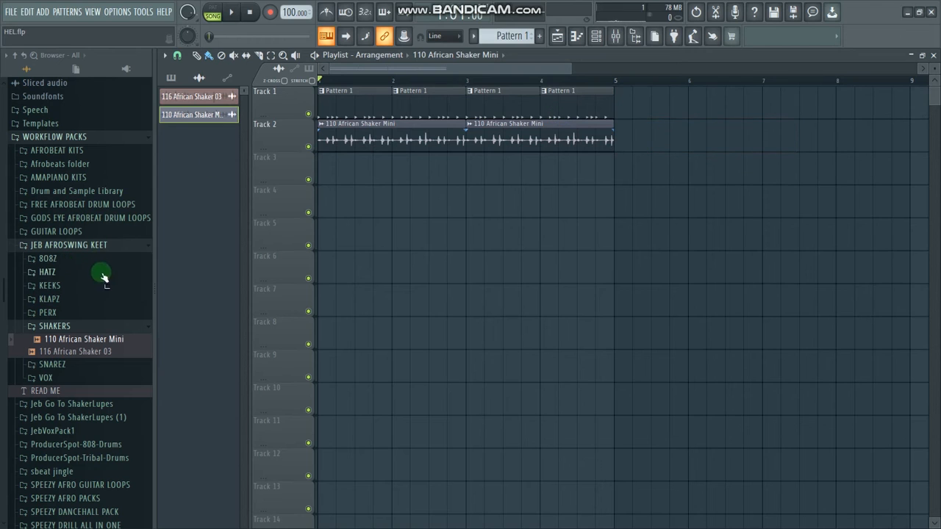
Step: Collapse the SHAKERS folder and play back the arrangement with the repeated shaker loop
click(62, 327)
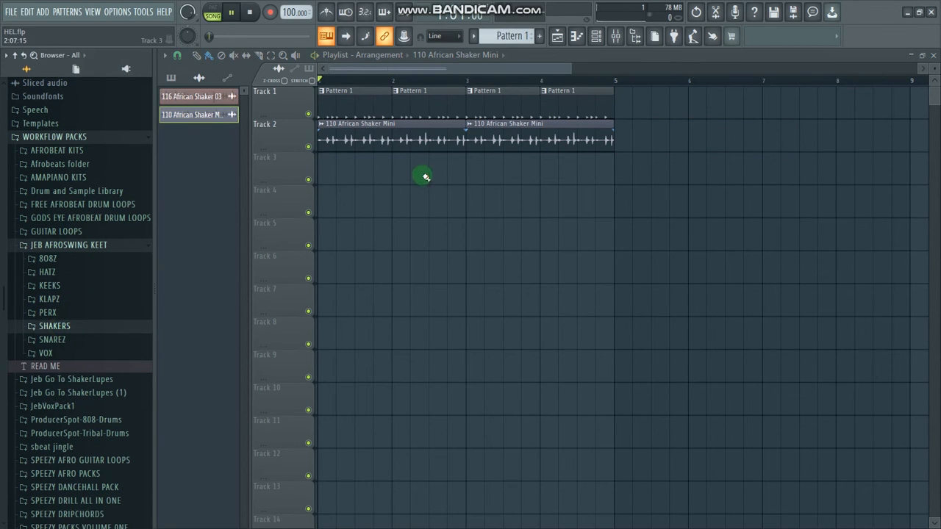
key(space)
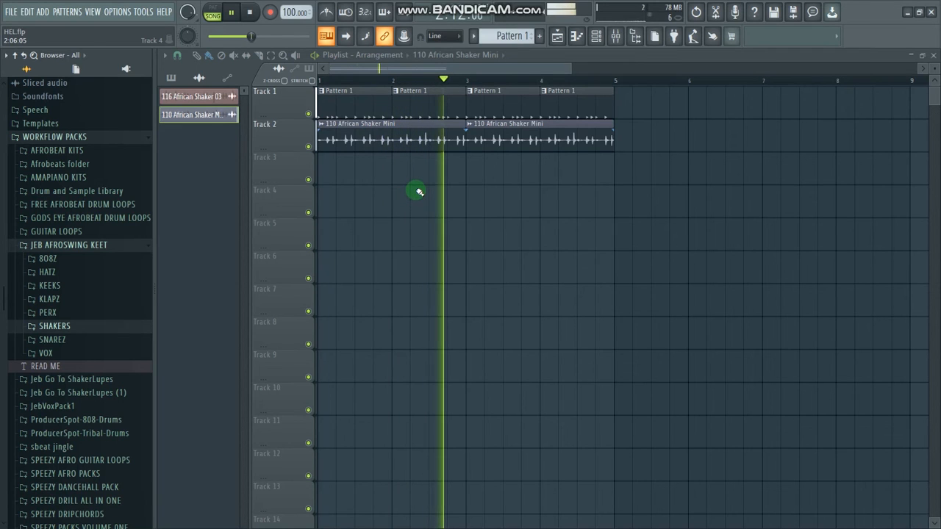
key(space)
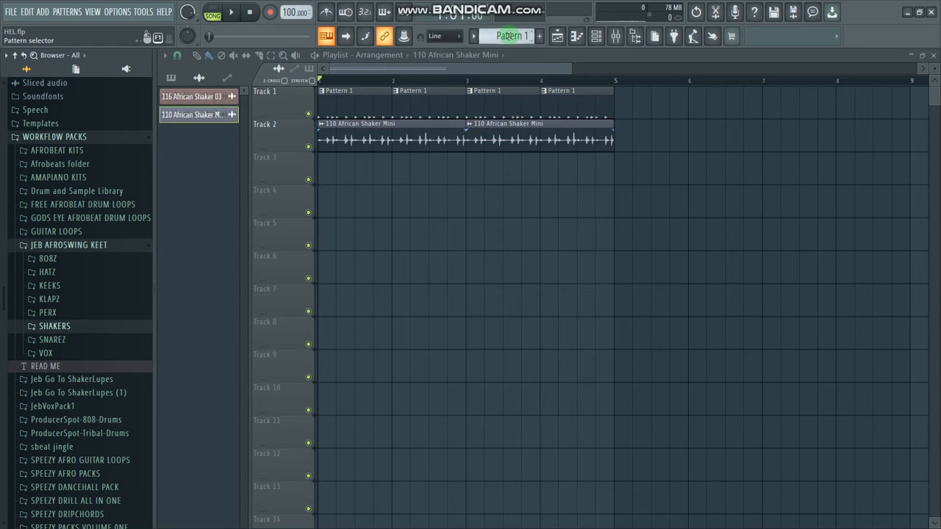
Step: Switch to the new Pattern 2 and place it on Track 3 of the playlist at bar 1
click(509, 35)
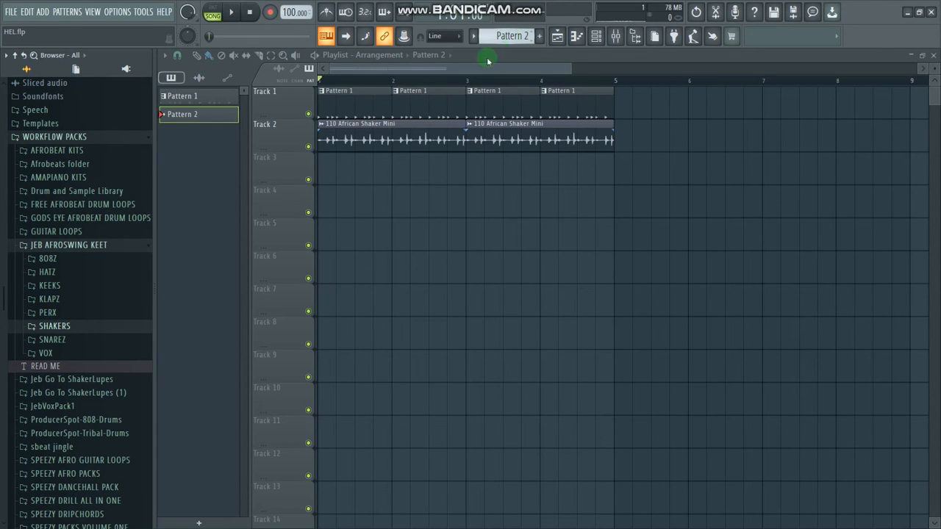
click(323, 173)
Step: Add a Hypersonic instrument channel to the channel rack for Pattern 2
click(635, 39)
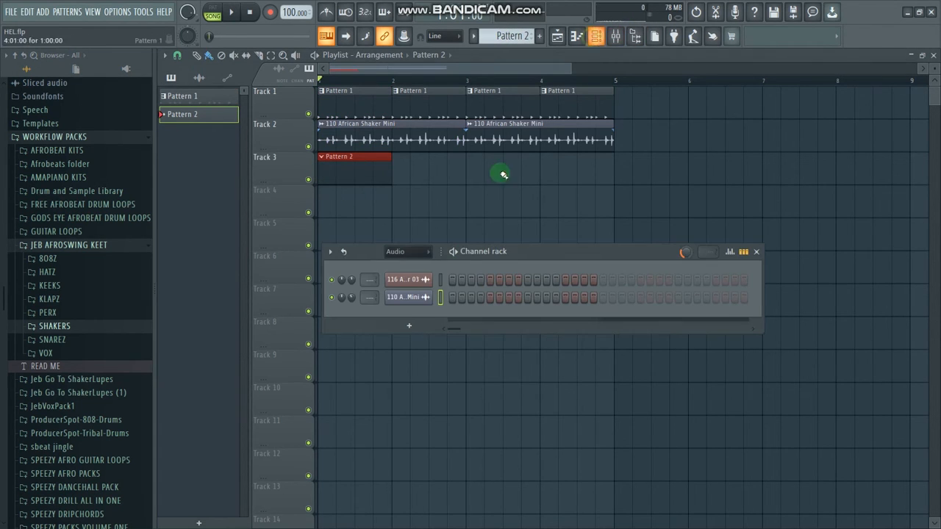
click(420, 326)
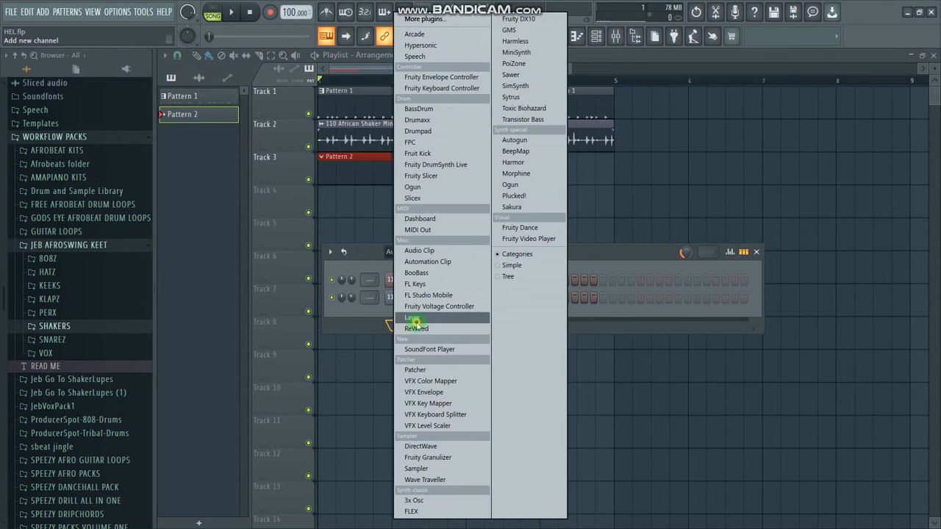
click(429, 45)
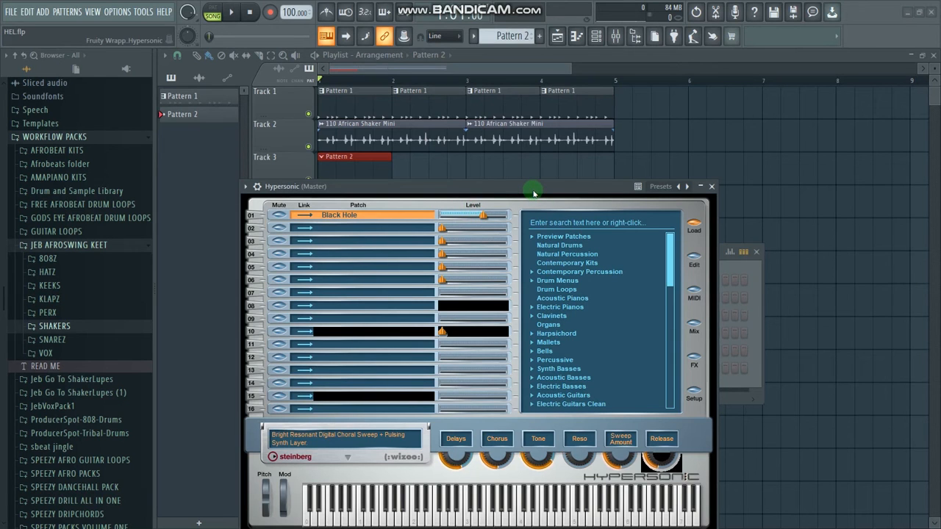
Step: Load the Med Vintage EP patch from Hypersonic's Electric Pianos category and close the plugin window
drag(533, 189, 500, 118)
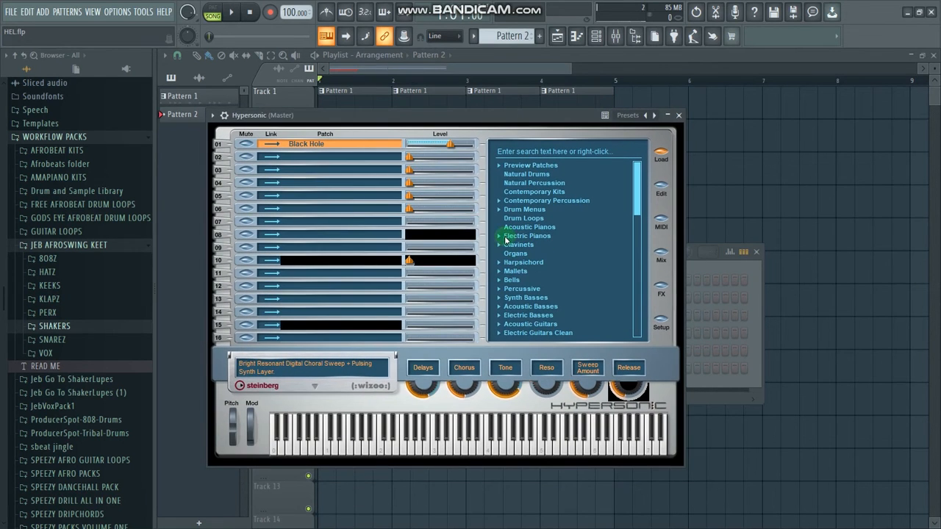
click(501, 236)
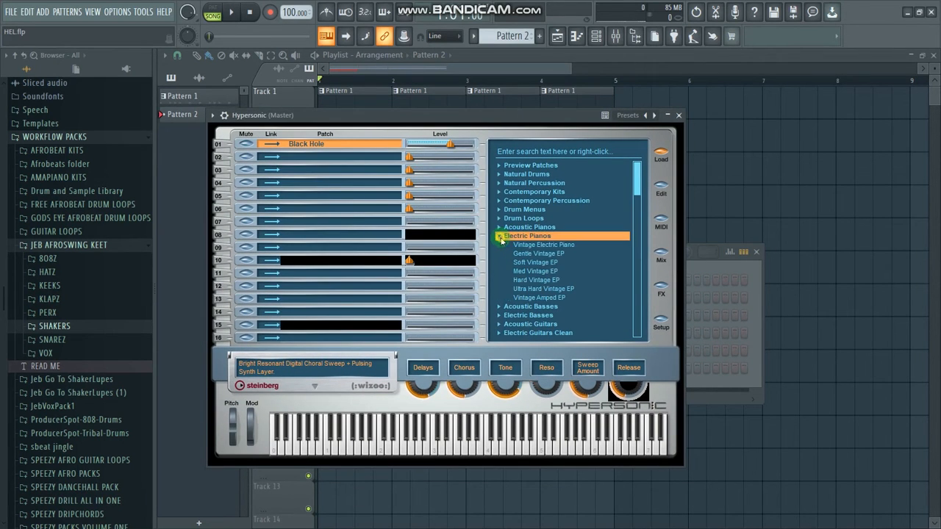
click(538, 271)
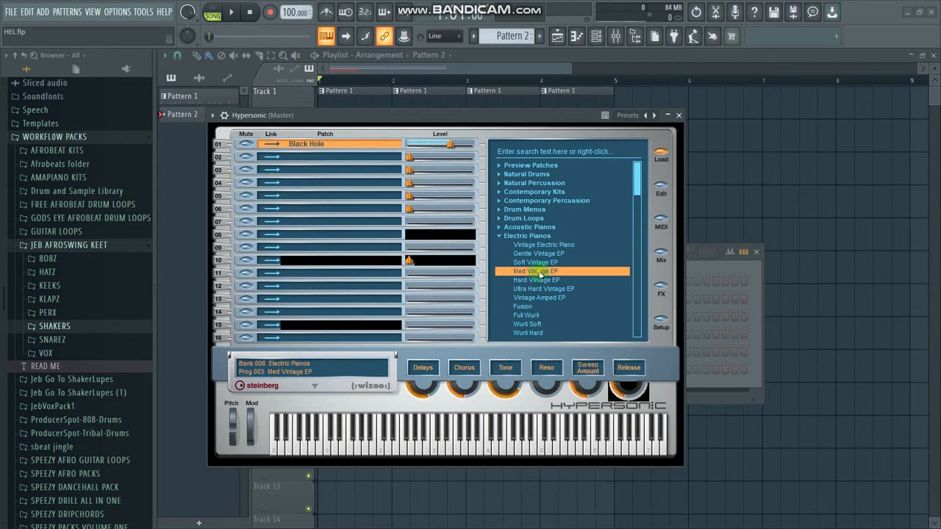
click(680, 116)
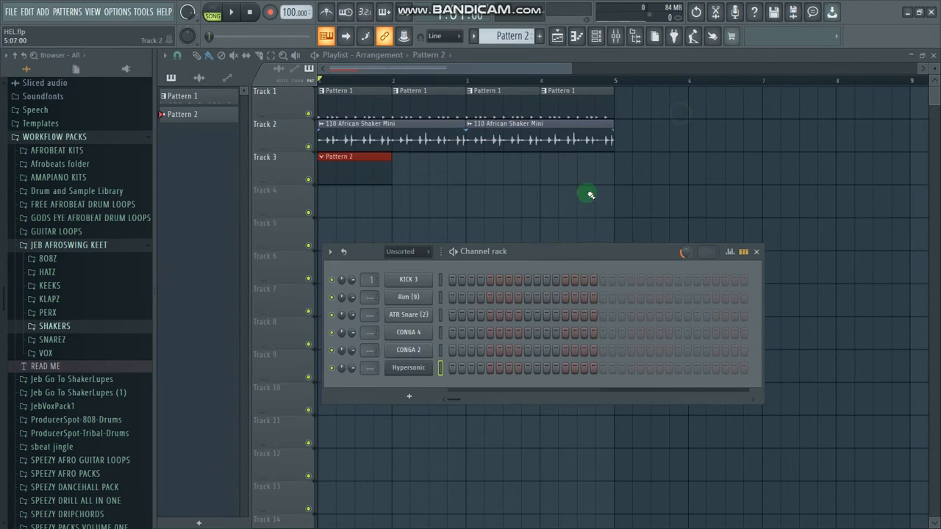
Step: Open the Hypersonic channel's piano roll and set the scale highlighting root note to G
right_click(417, 375)
click(457, 361)
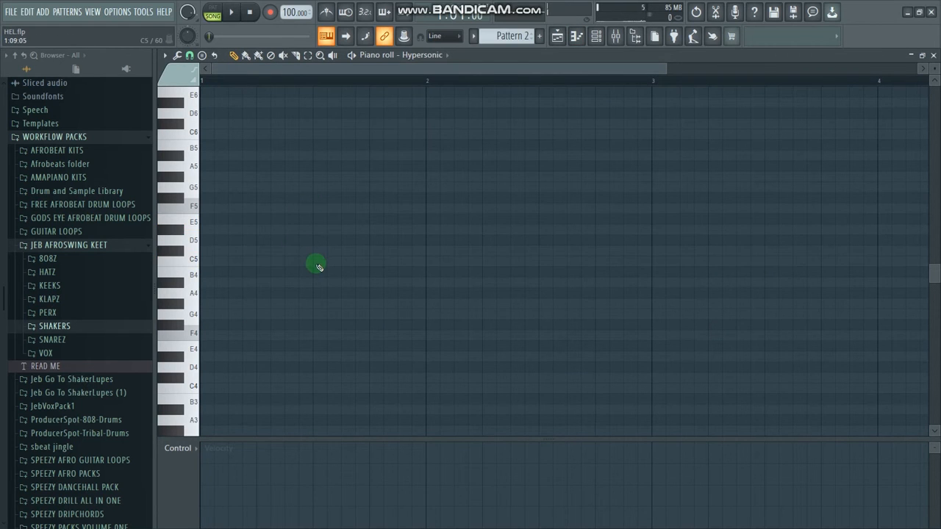
scroll(242, 287, up, 1)
scroll(221, 331, down, 1)
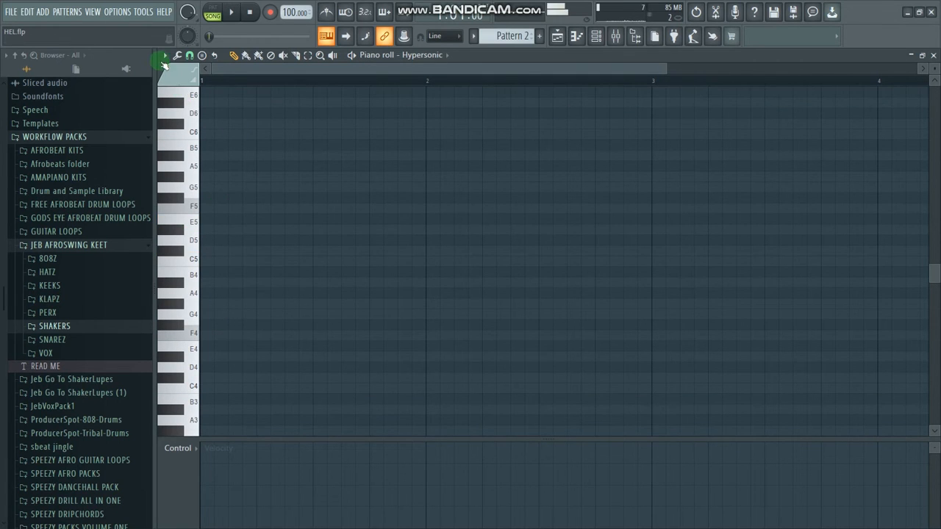
click(164, 57)
click(184, 126)
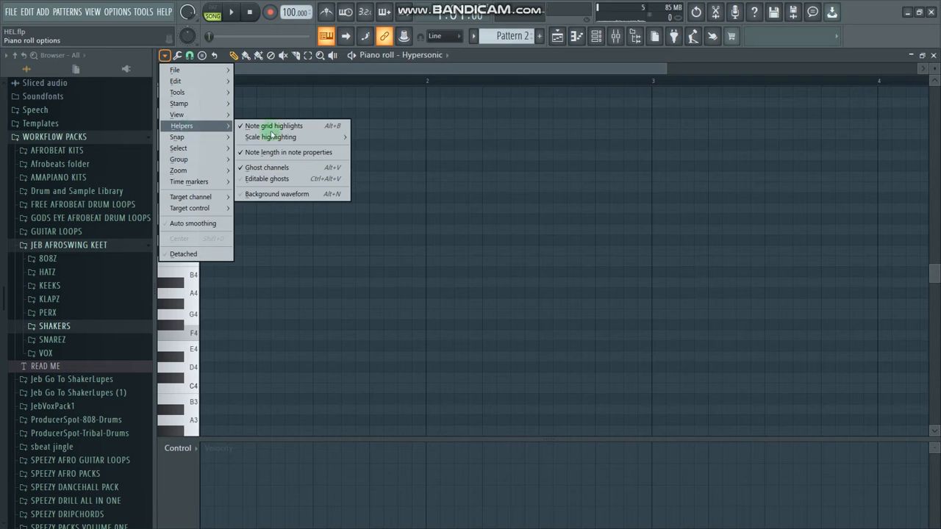
mouse_move(326, 137)
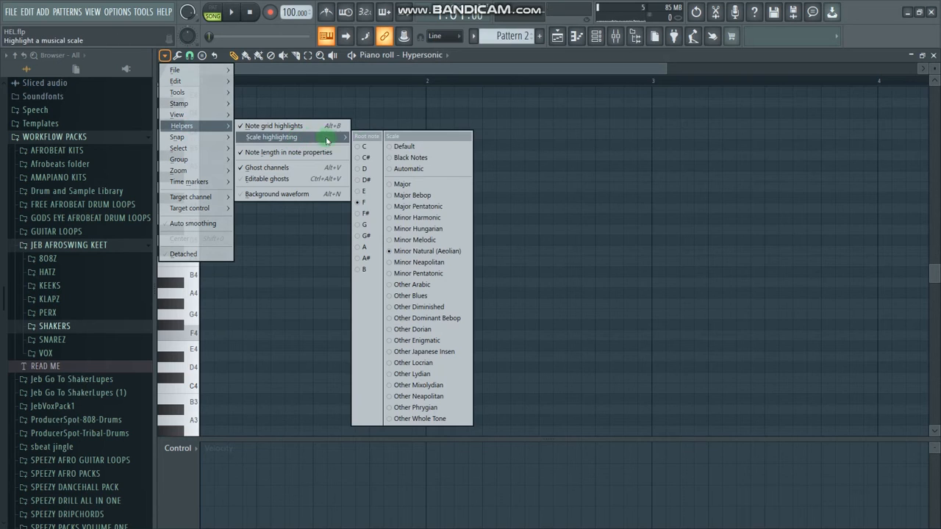
click(365, 227)
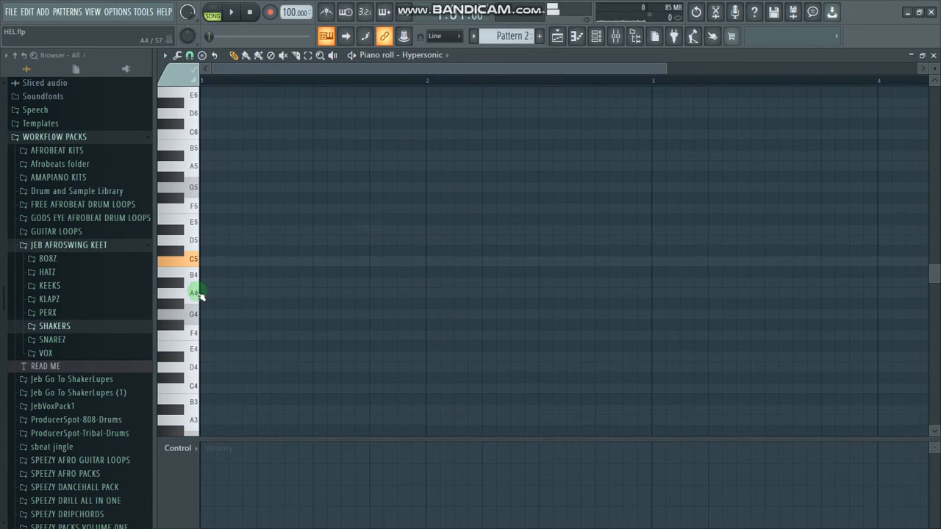
Step: Draw a one-bar chord of C5, D#5 and G5 in bar 1, with half-bar A4 and G4 notes in bar 2
click(204, 262)
drag(226, 260, 400, 271)
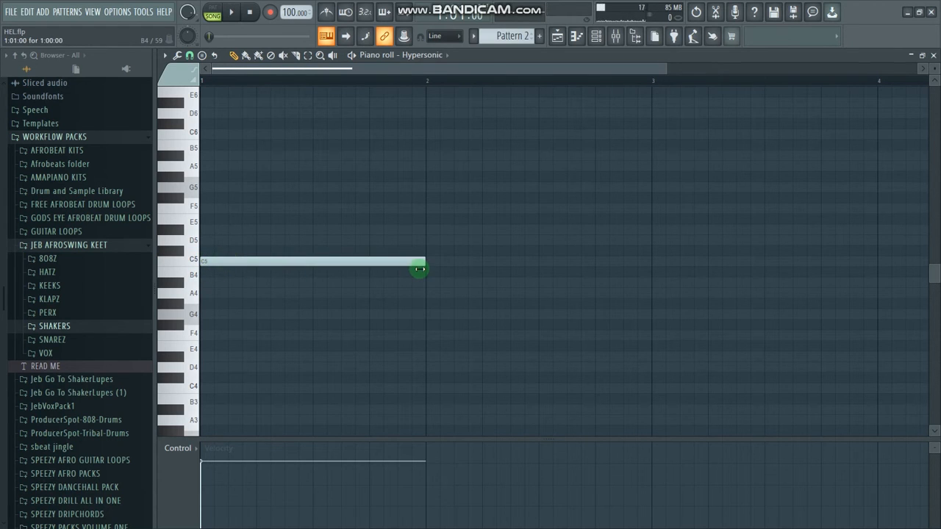
click(430, 293)
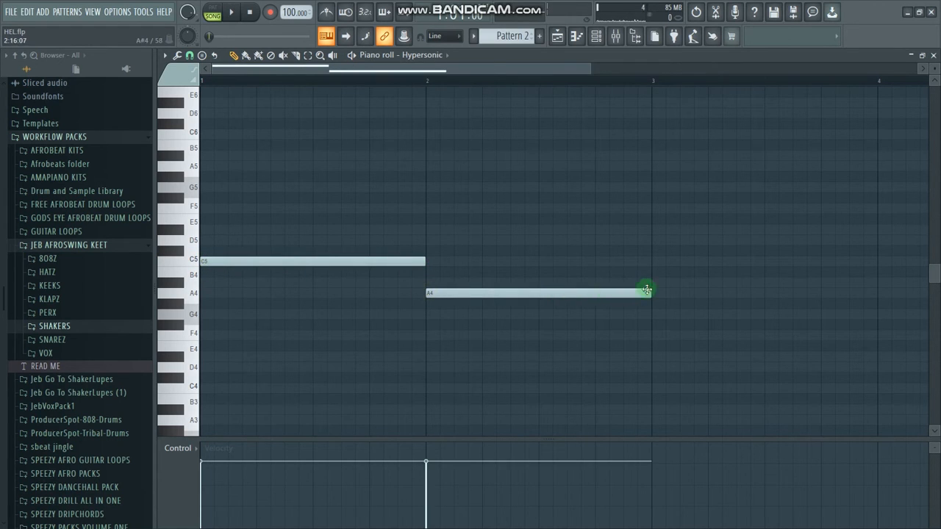
drag(632, 293, 543, 303)
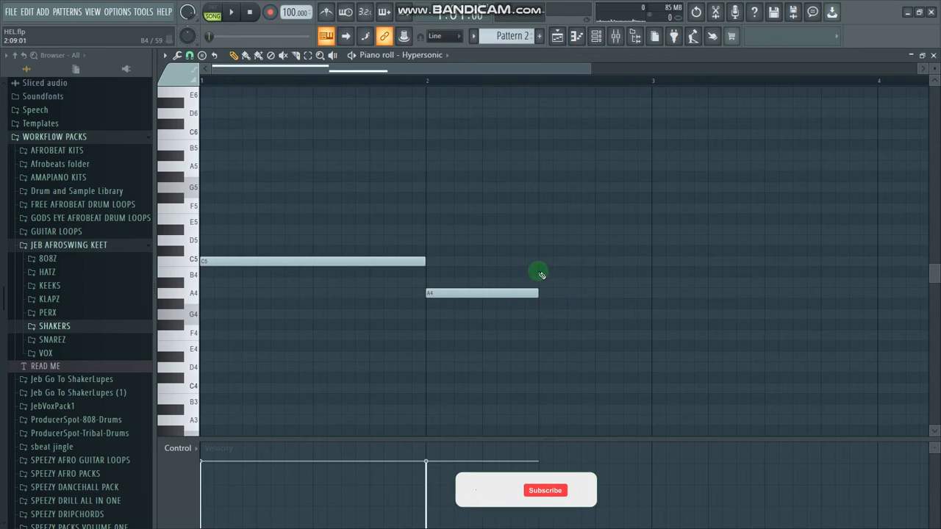
click(543, 316)
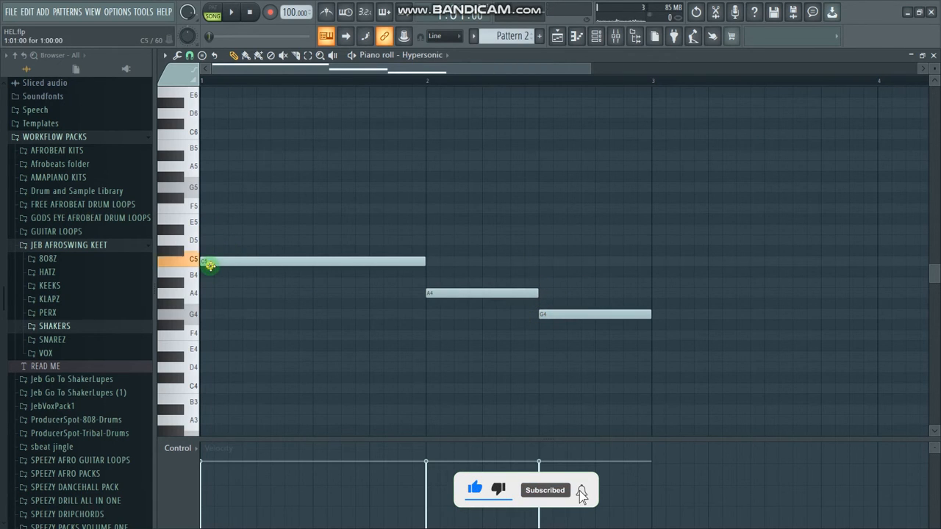
click(209, 230)
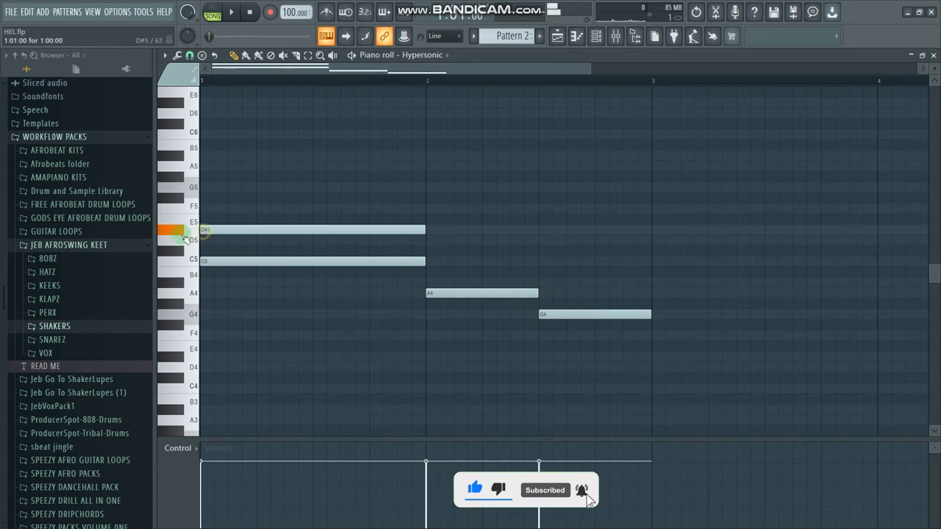
click(210, 189)
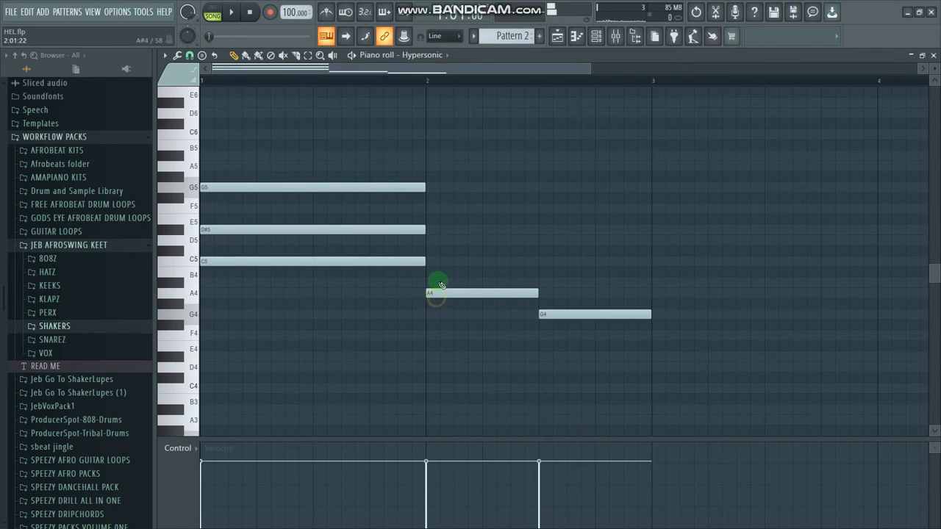
Step: Replace the bar 2 notes with two half-bar chords: G4, A#4, D5, followed by F4, A4, C5
click(433, 265)
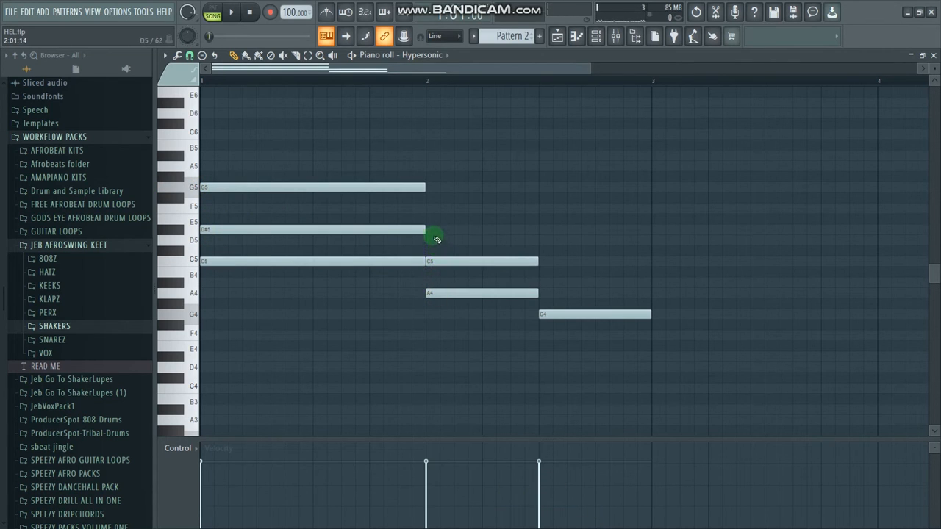
right_click(441, 263)
right_click(445, 294)
click(436, 315)
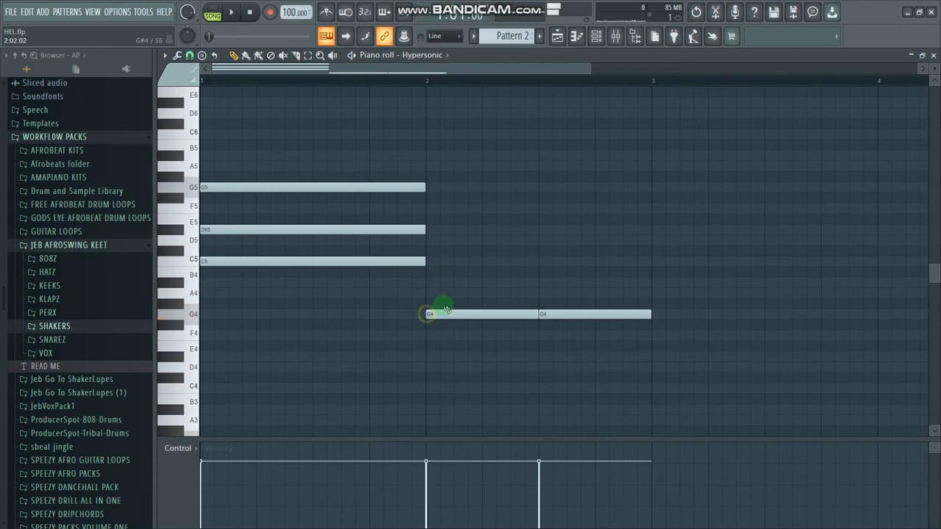
click(428, 283)
click(431, 241)
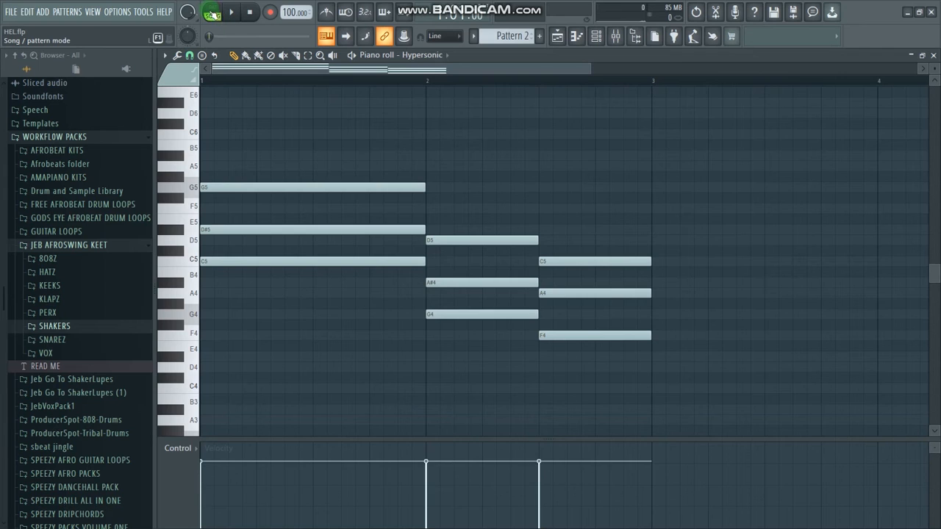
Step: Switch playback to pattern mode and play back the chord progression
click(211, 12)
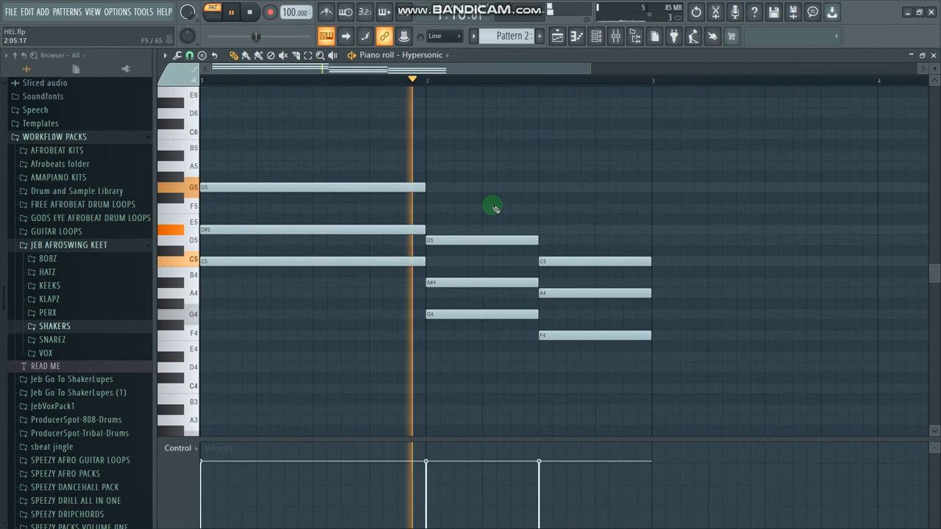
key(space)
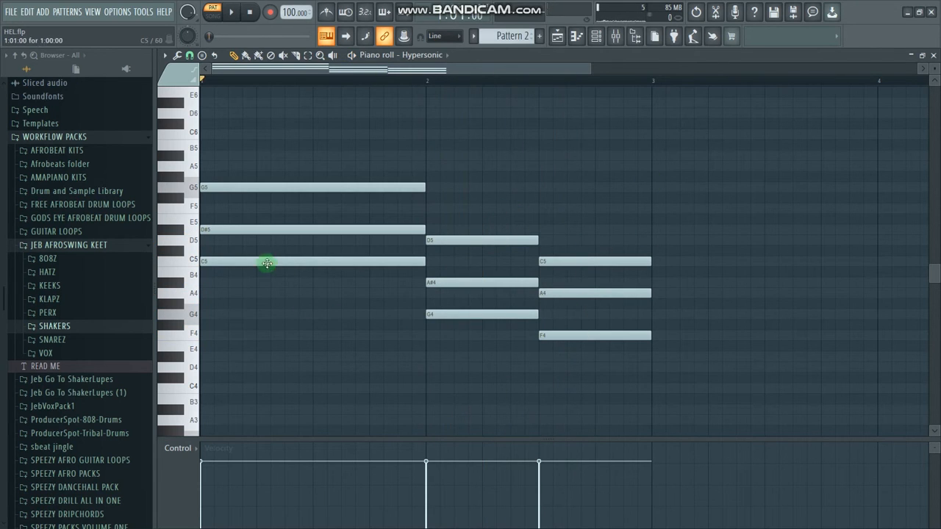
Step: Duplicate the chords' root notes C5, G4 and F4 one octave lower as C4, G3 and F3
drag(221, 265, 249, 271)
drag(439, 301, 466, 343)
mouse_move(547, 323)
mouse_down()
mouse_move(575, 351)
mouse_move(603, 336)
mouse_move(556, 339)
mouse_up()
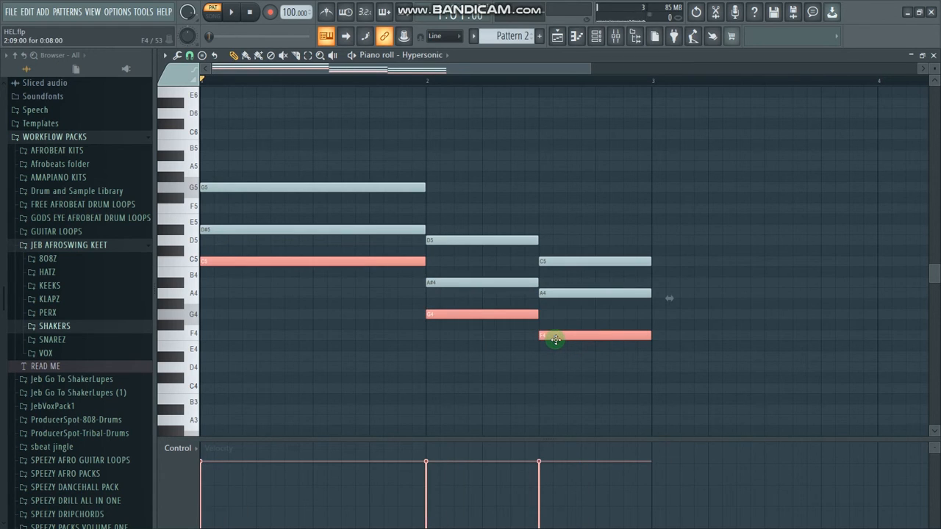
key(ctrl+Down)
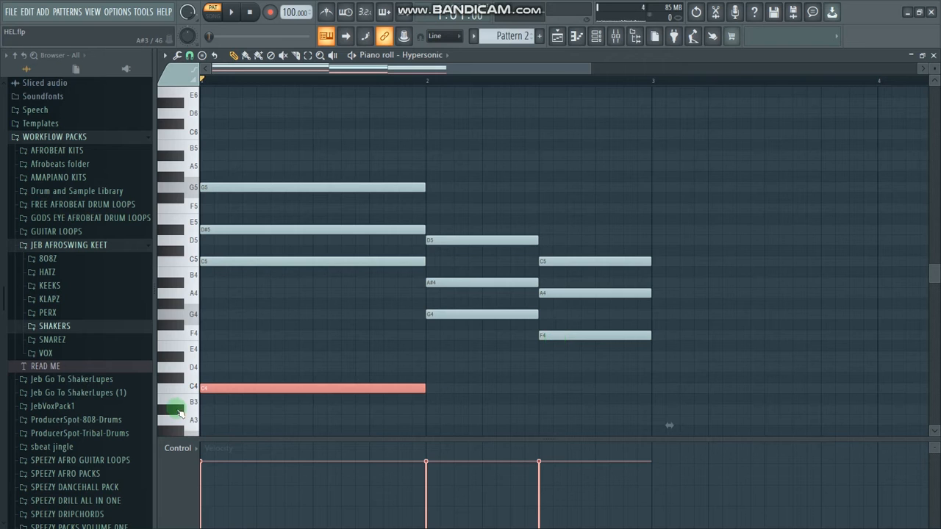
scroll(390, 323, down, 3)
scroll(393, 319, up, 2)
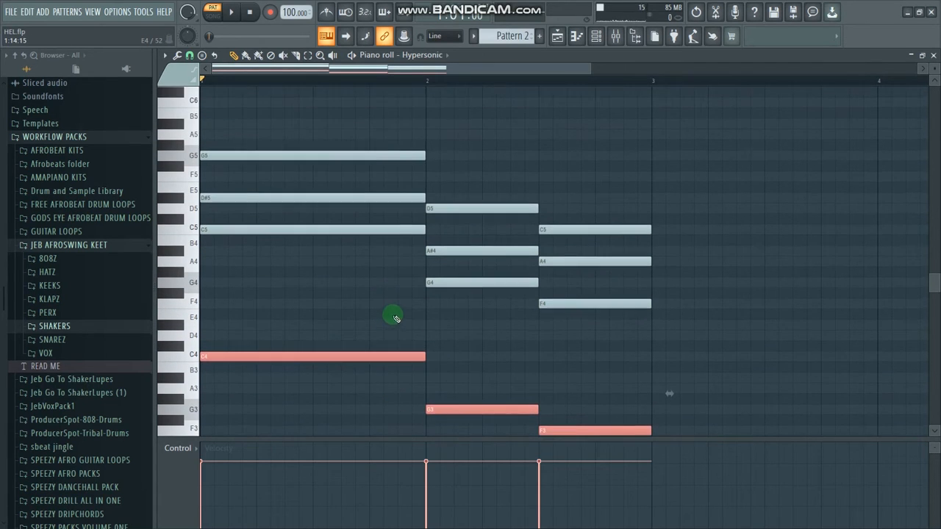
scroll(393, 319, down, 1)
Step: Enlarge the note area by hiding the browser and shrinking the velocity lane, and play back the chords with the added bass notes
drag(153, 319, 1, 316)
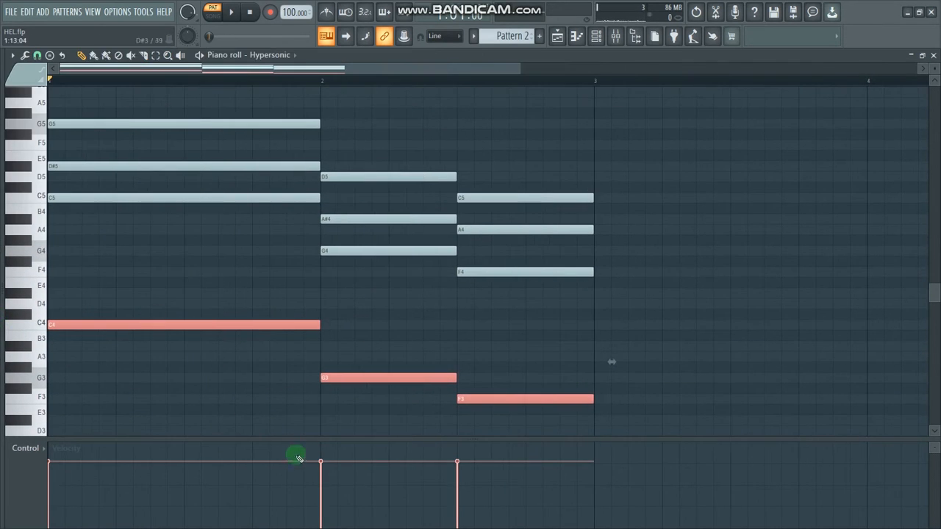
drag(305, 440, 300, 472)
click(521, 353)
right_click(535, 357)
key(space)
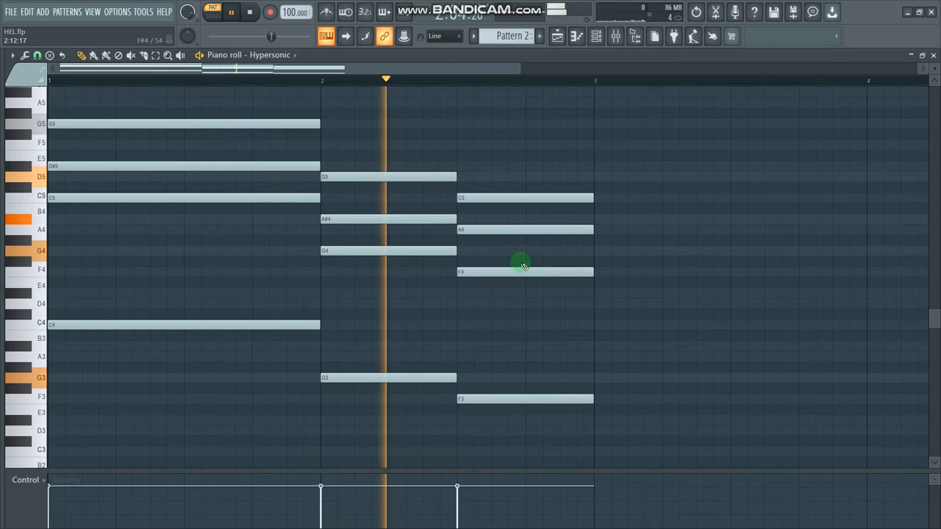
scroll(523, 268, down, 1)
key(space)
Step: Move the bass notes down one octave to C3, G2 and F2 and play back the progression
drag(147, 271, 683, 462)
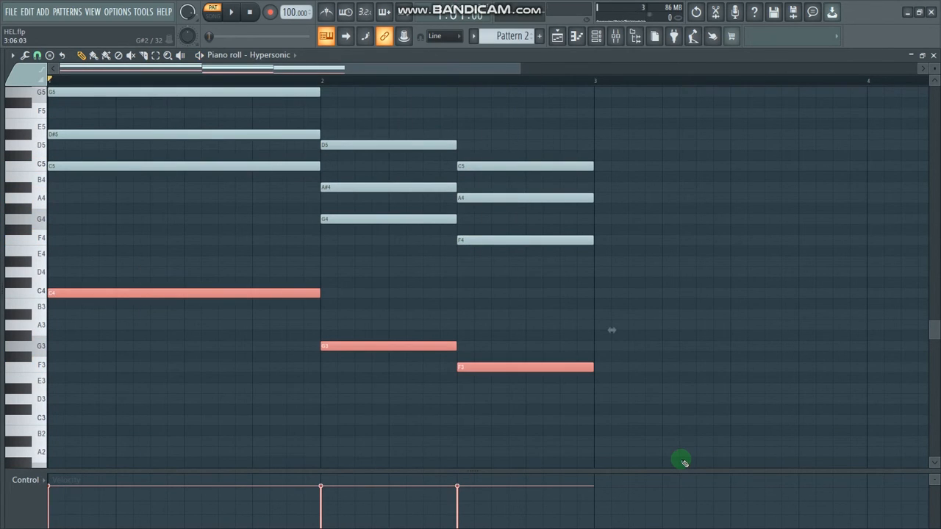
key(ctrl+Down)
key(space)
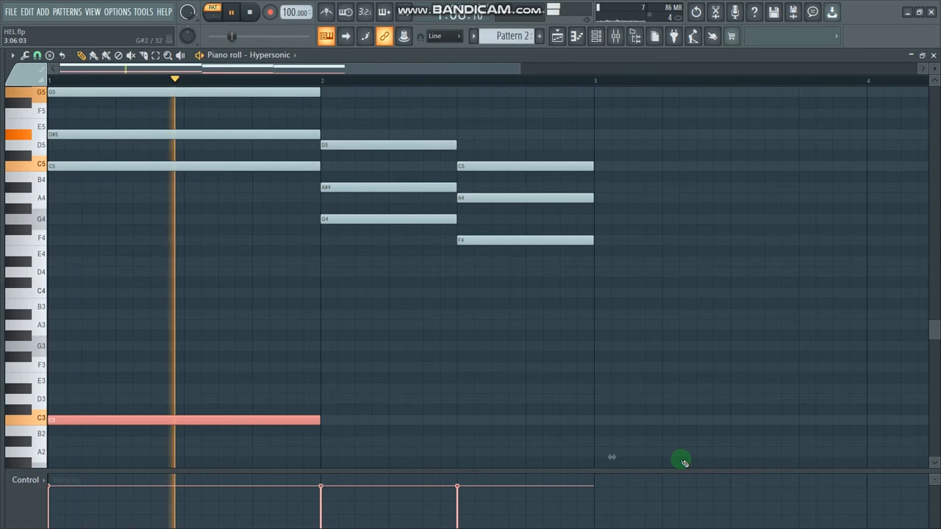
scroll(636, 297, down, 2)
scroll(632, 286, up, 1)
scroll(632, 280, down, 1)
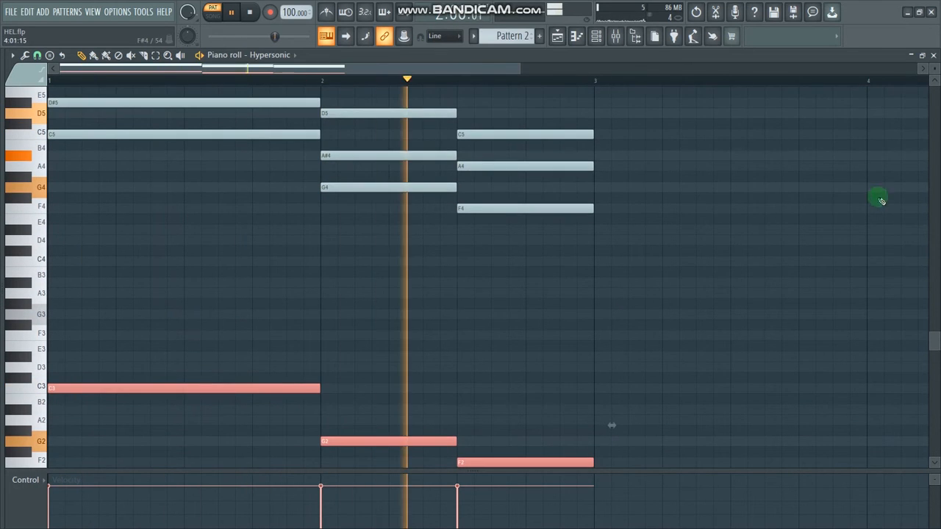
drag(934, 69, 935, 73)
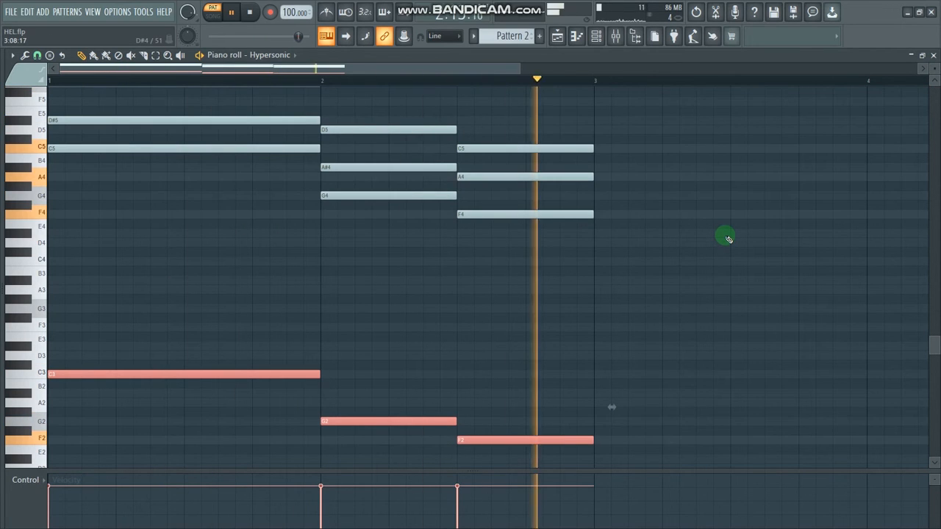
key(space)
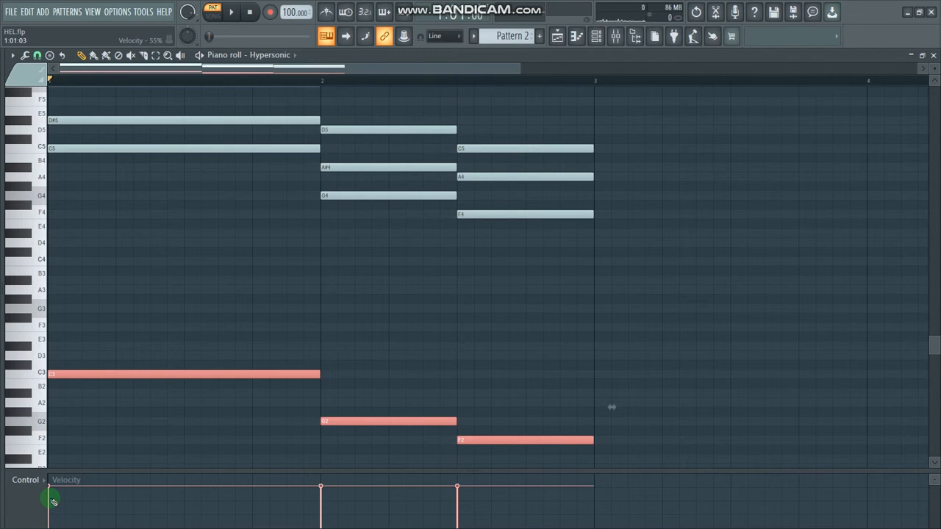
Step: Lower the velocity of the selected bass notes C3, G2 and F2 to about 49% and deselect them
drag(52, 499, 53, 502)
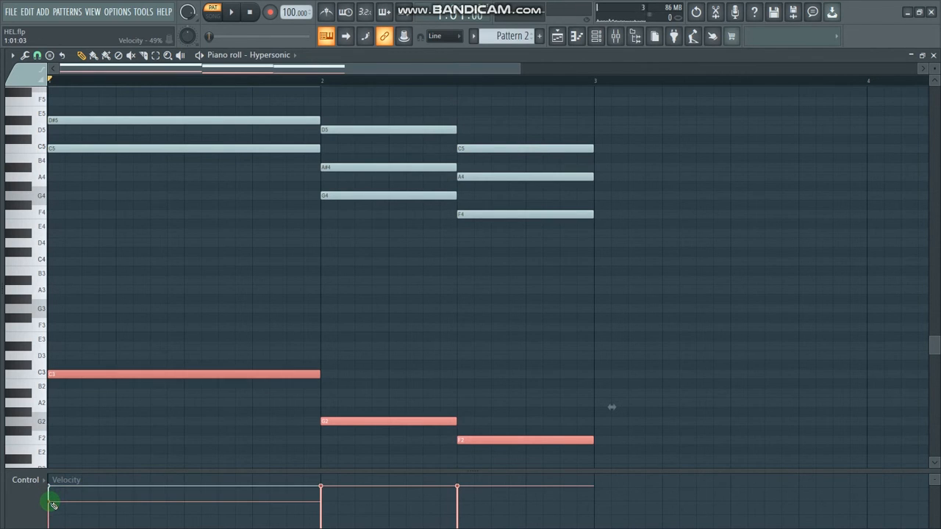
scroll(53, 502, right, 6)
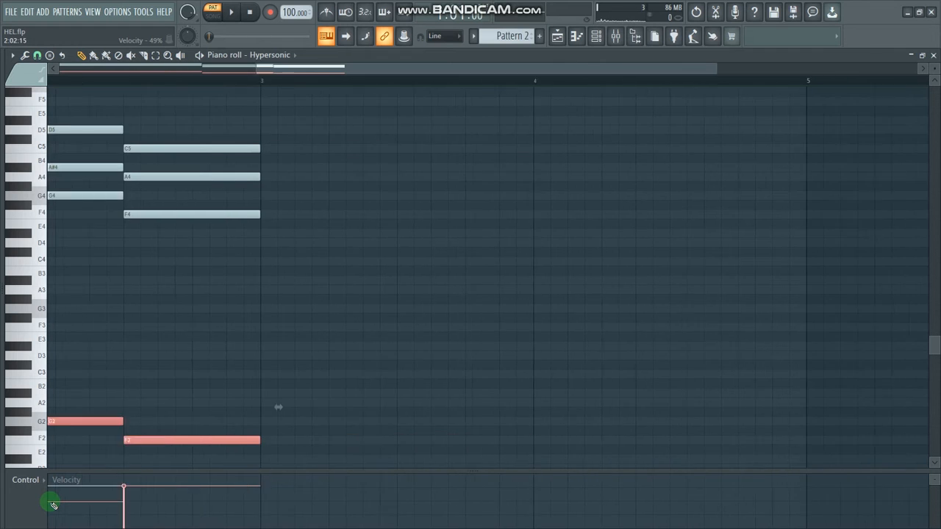
drag(424, 72, 2, 94)
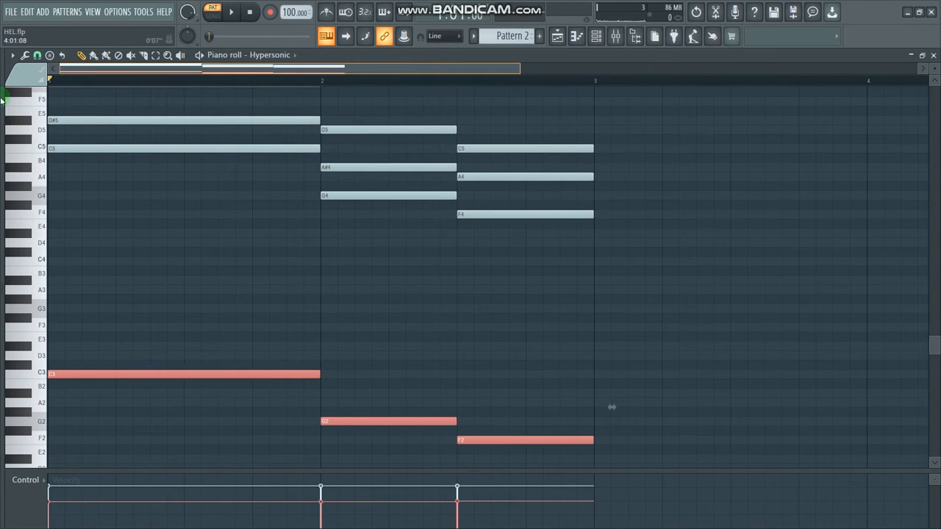
click(340, 328)
right_click(354, 330)
Step: Play back the chord progression with the softened bass notes
scroll(382, 358, up, 1)
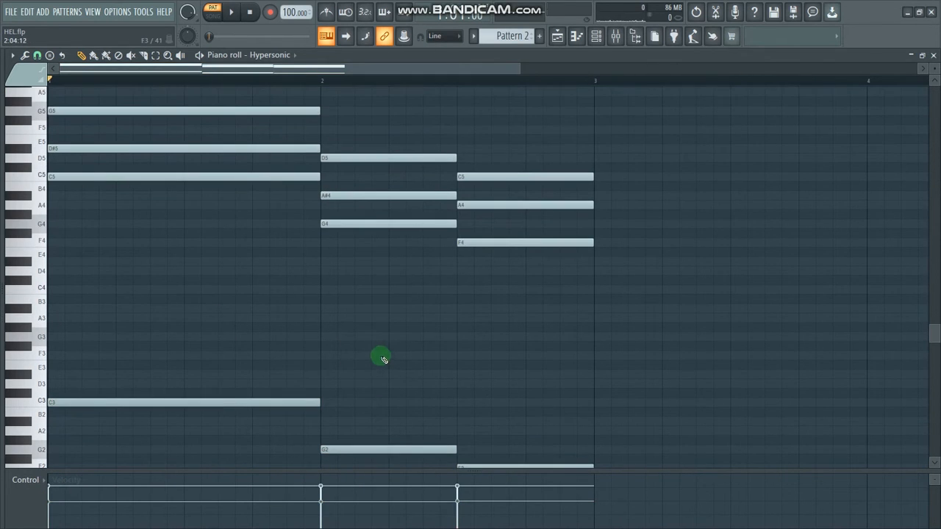
drag(935, 68, 934, 74)
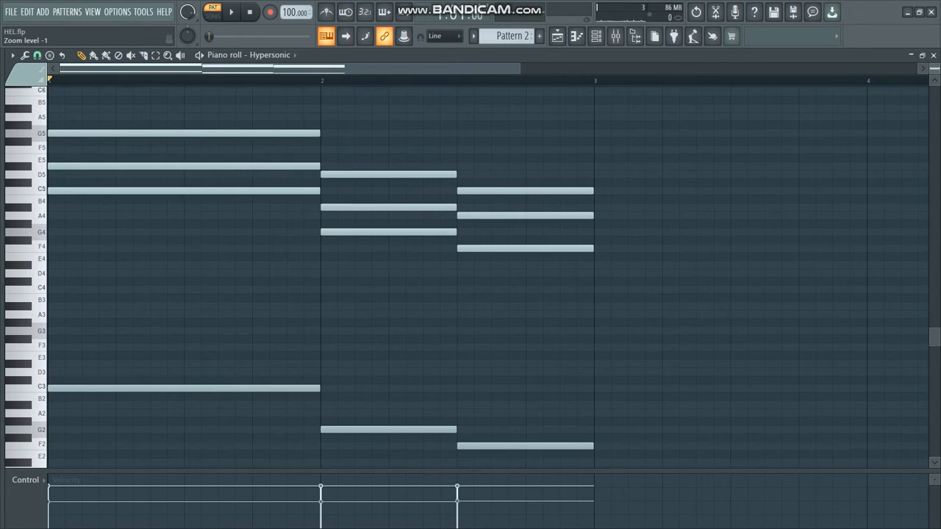
key(space)
scroll(612, 275, down, 1)
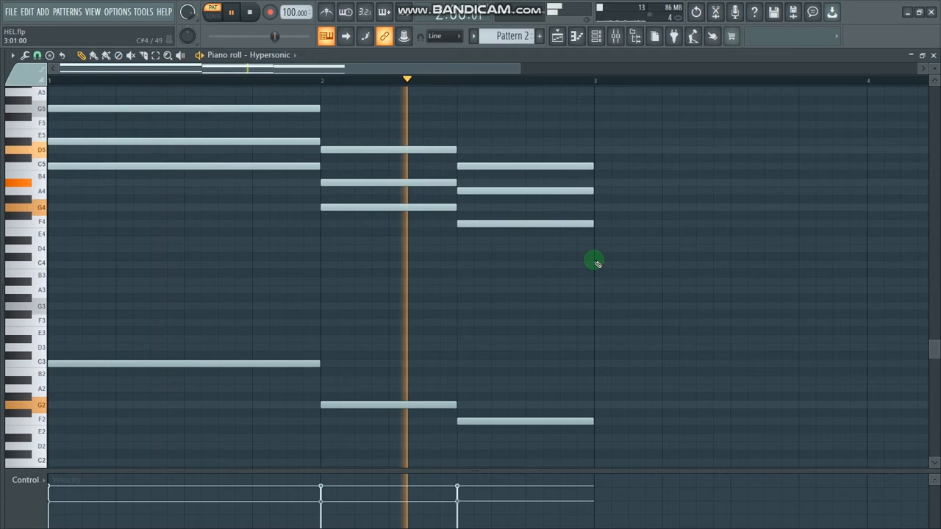
key(space)
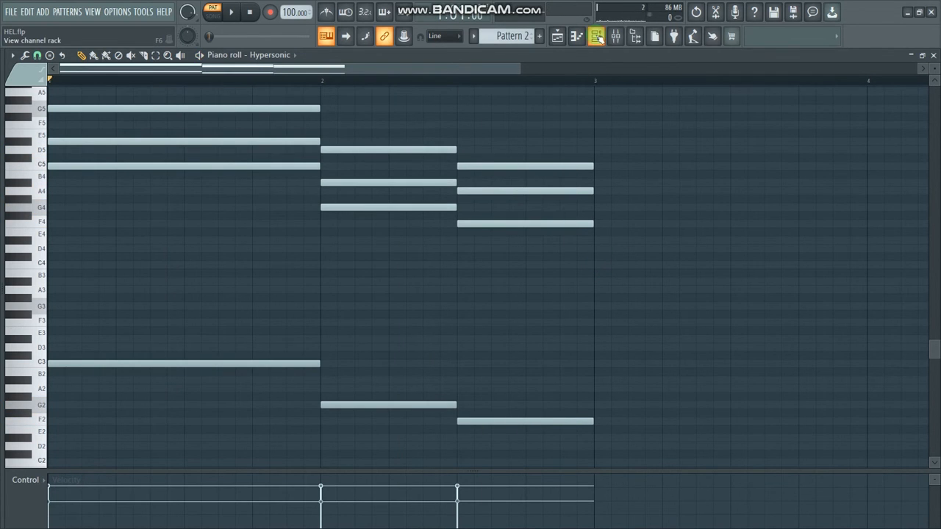
Step: Duplicate the whole two-bar progression with its bass notes into bars 3 and 4
drag(593, 86, 4, 177)
key(ctrl+b)
drag(177, 70, 69, 72)
click(55, 82)
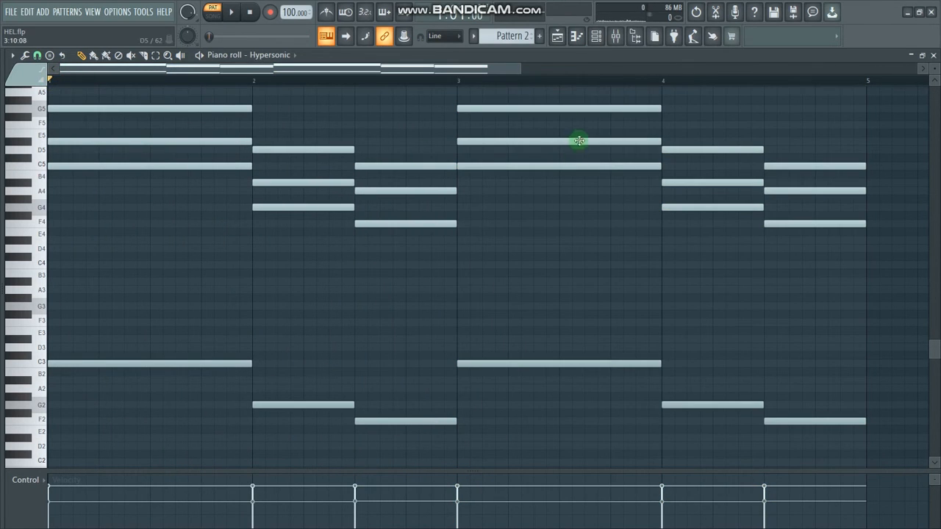
Step: Remove the stray Pattern 2 clip after bar 5 on Track 2 of the playlist and play back the arrangement
click(597, 38)
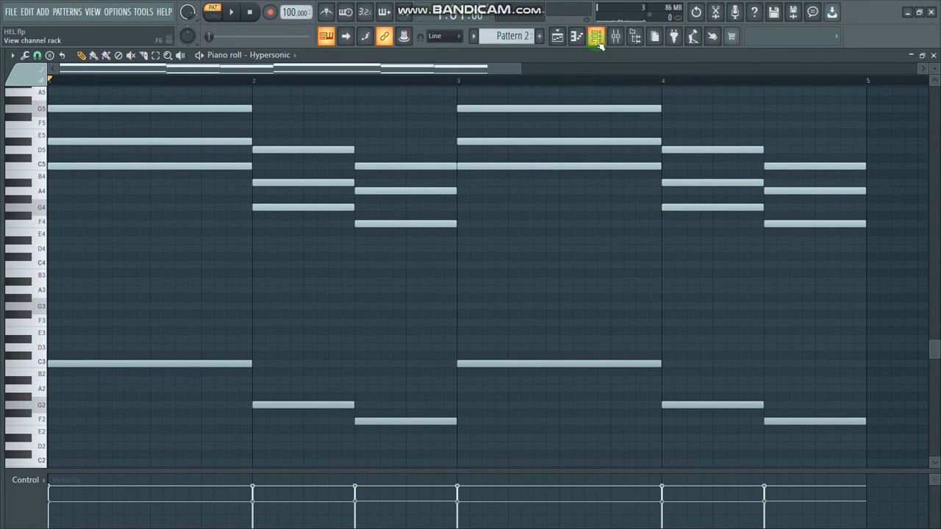
click(597, 40)
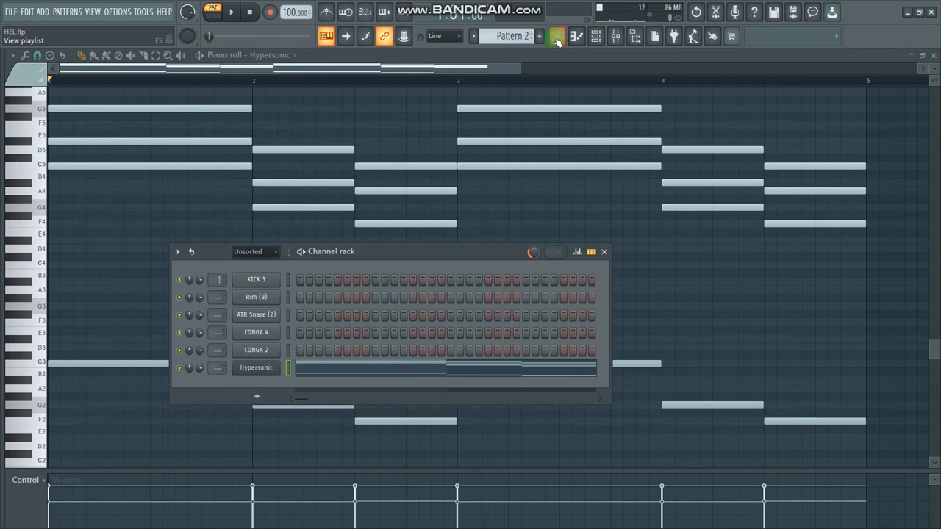
click(557, 40)
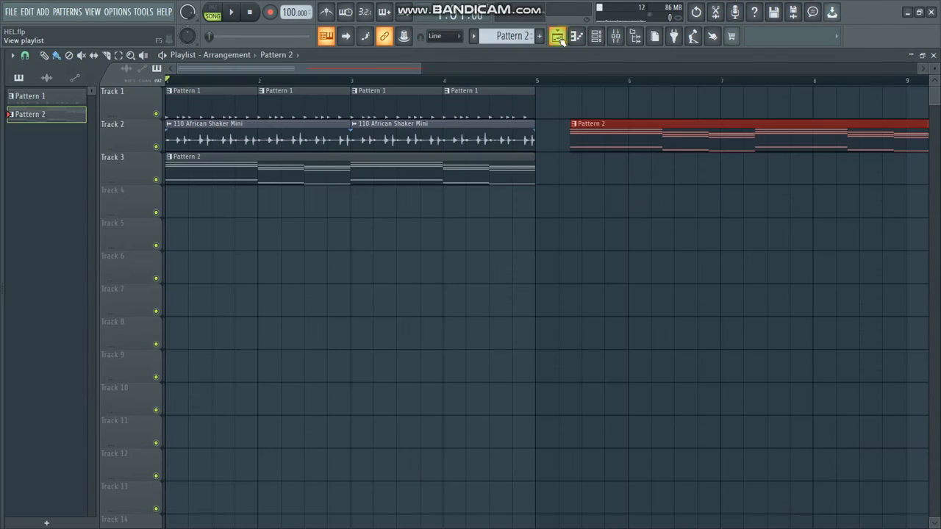
click(673, 141)
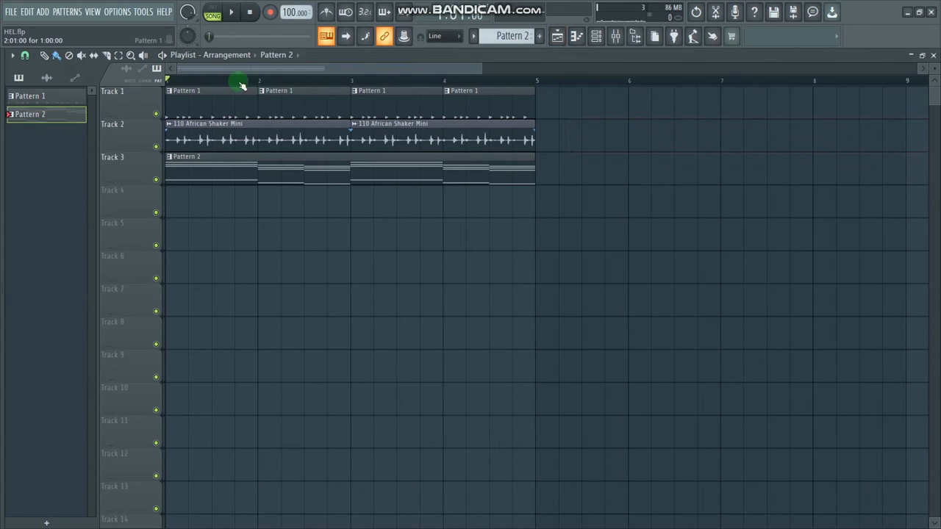
key(space)
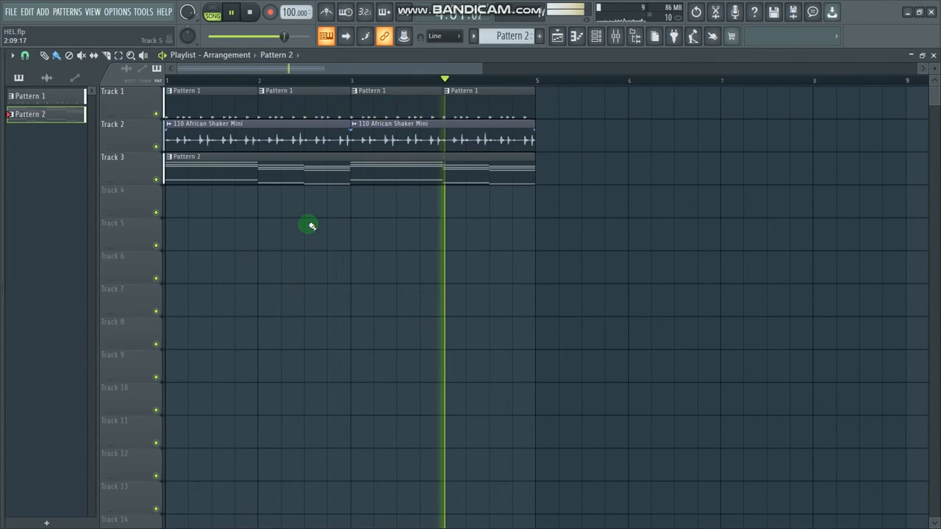
key(space)
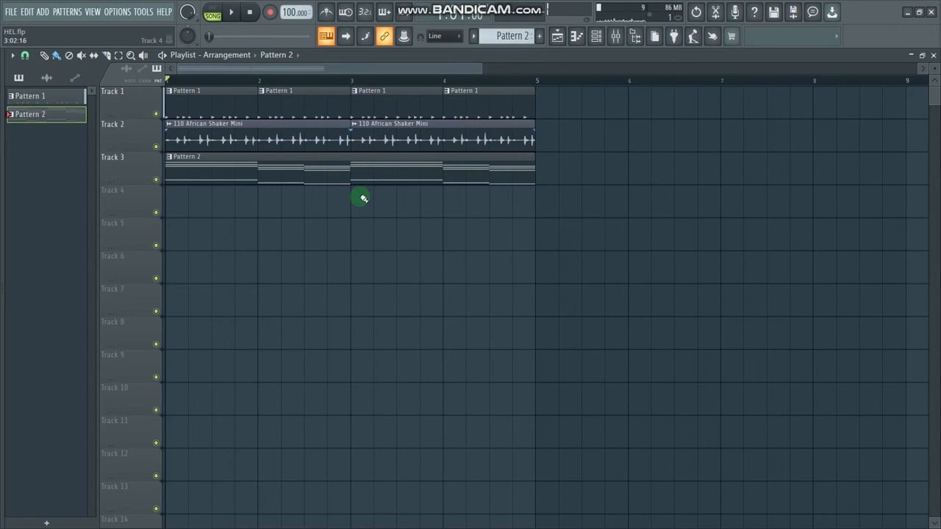
Step: Route the Hypersonic channel to mixer Insert 1 and load Fruity Parametric EQ 2 with the 20Hz + 18kHz cut preset
click(595, 39)
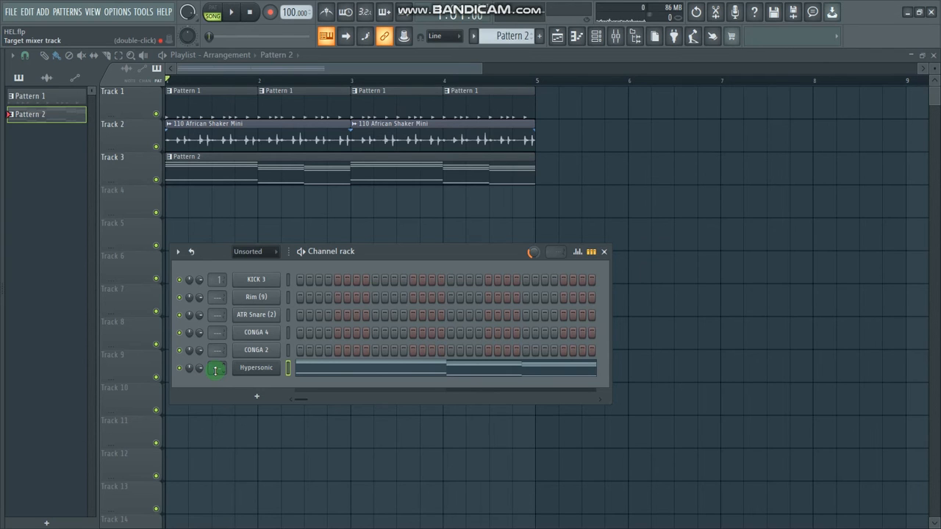
double_click(215, 371)
click(667, 235)
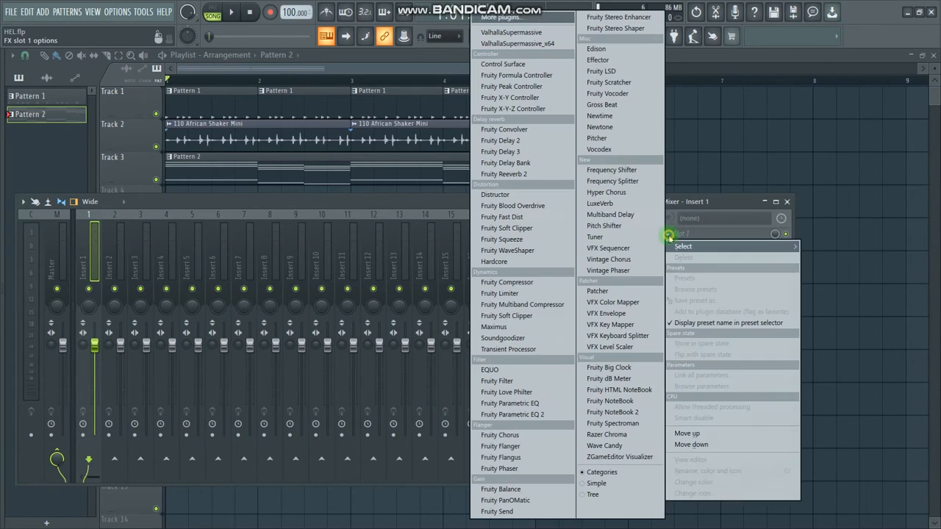
click(529, 416)
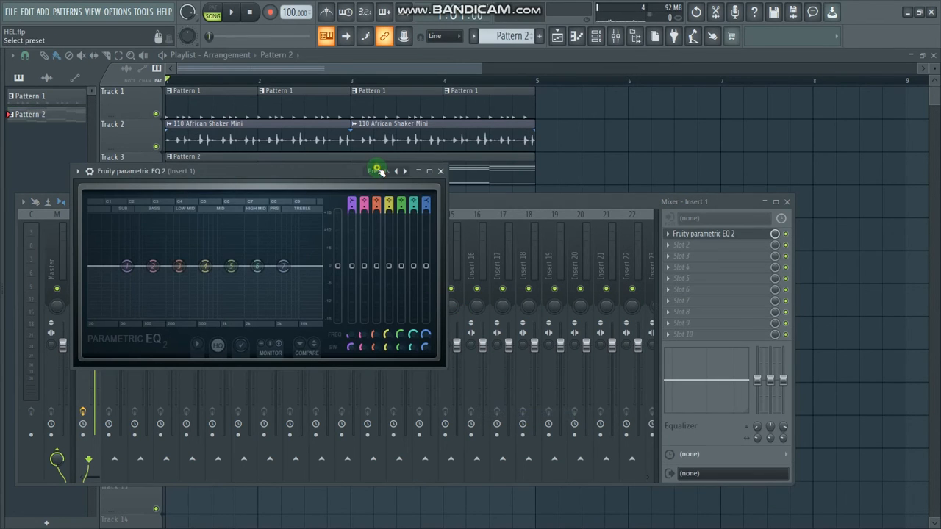
click(378, 170)
click(419, 207)
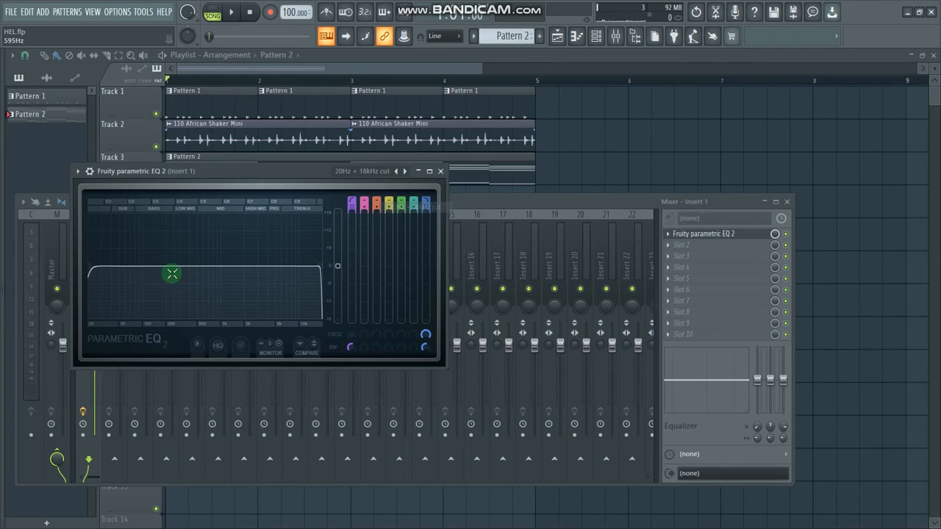
Step: While the pattern plays, raise the EQ's high-pass cutoff and lower its low-pass cutoff to about 1 kHz
key(space)
drag(89, 268, 92, 266)
key(space)
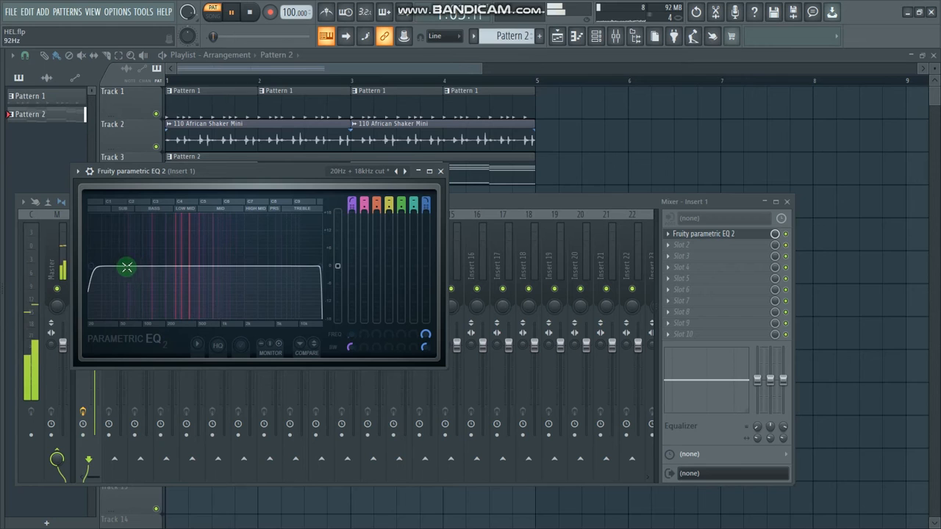
key(space)
drag(110, 266, 141, 266)
drag(321, 266, 242, 266)
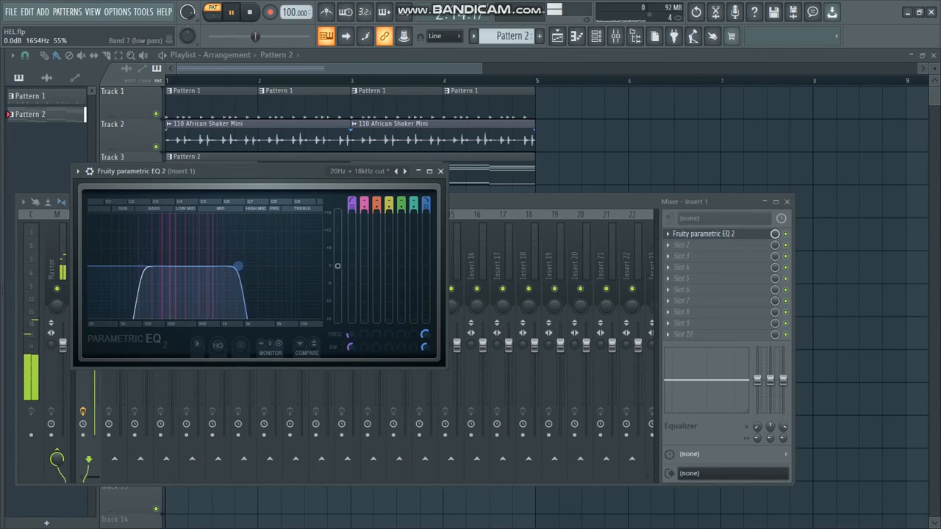
drag(197, 267, 221, 266)
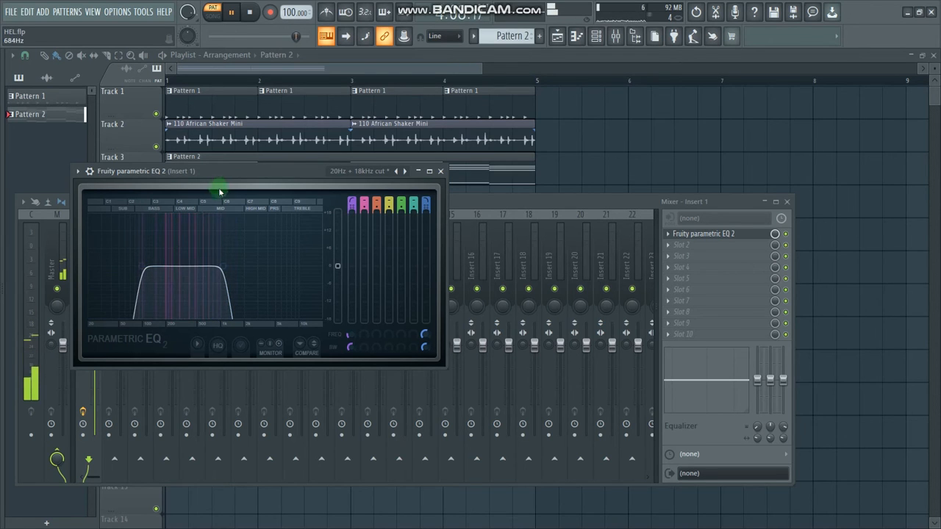
Step: Lower the EQ's high-pass cutoff slightly, fine-tune the low-pass to about 1053 Hz, stop playback and close the EQ and mixer
drag(221, 174, 348, 188)
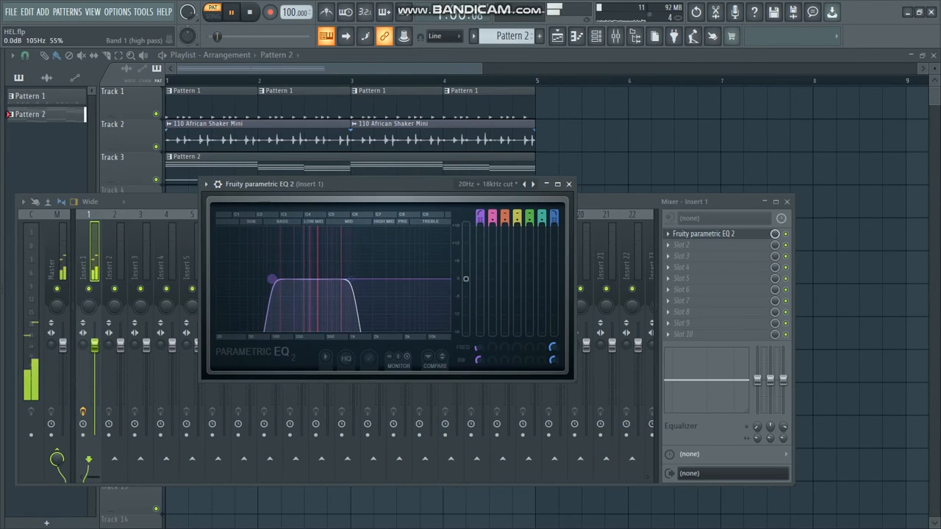
drag(280, 279, 261, 279)
drag(348, 279, 352, 279)
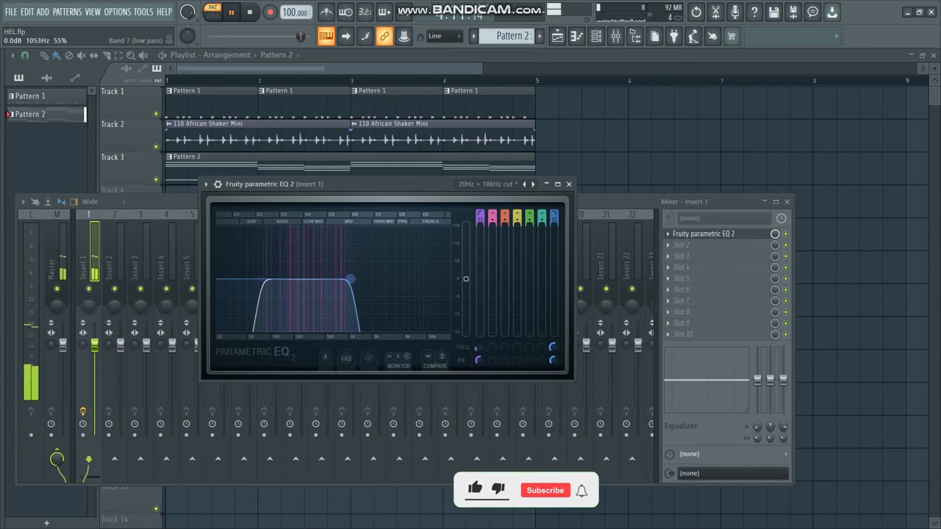
key(space)
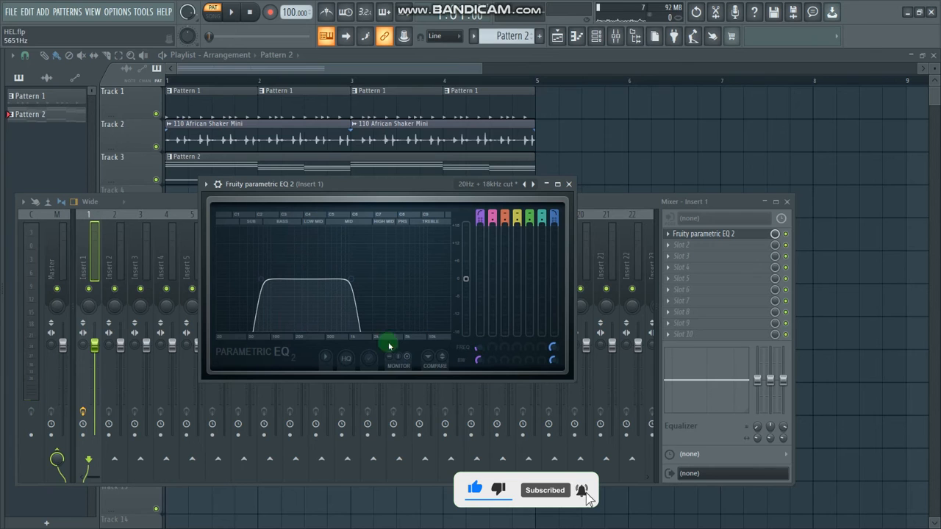
click(568, 184)
click(787, 201)
Step: Clone the Hypersonic channel and choose the Nylon Finger Acoustic Guitar patch from Acoustic Guitars in the copy
click(599, 37)
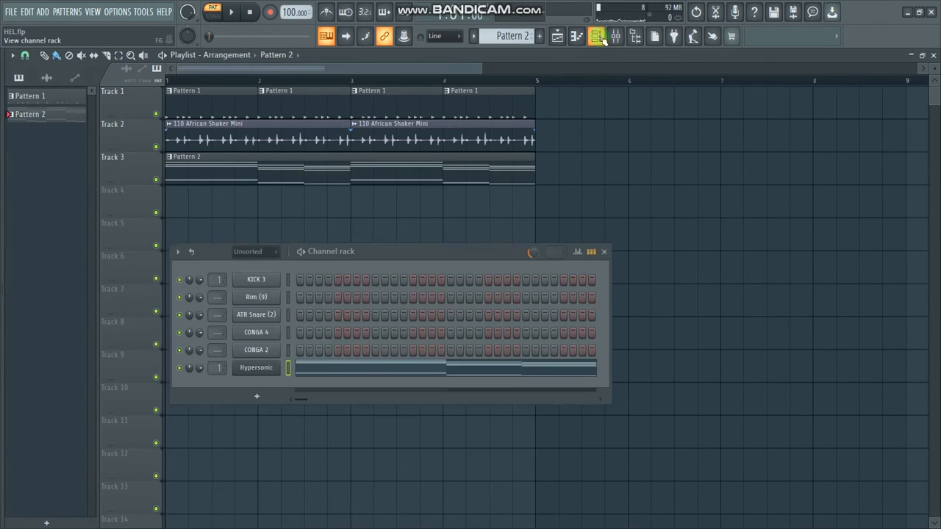
right_click(260, 373)
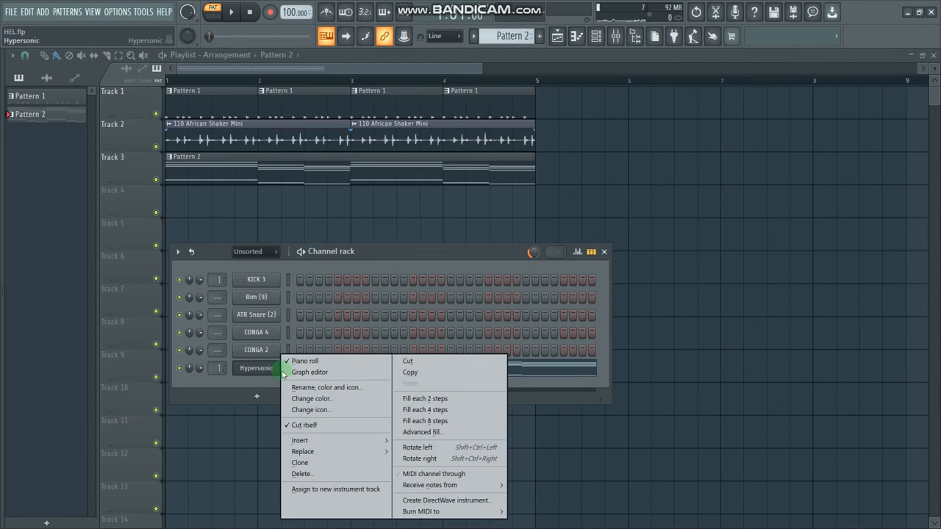
click(316, 462)
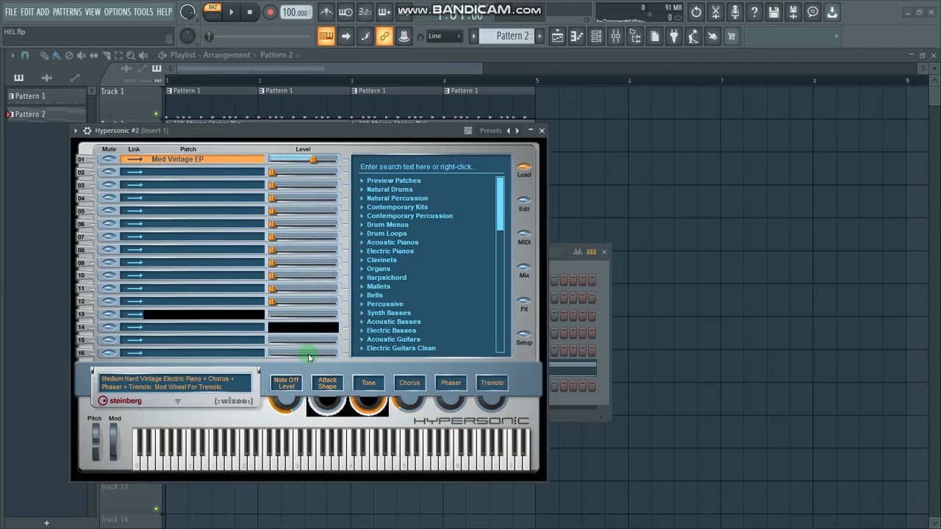
scroll(502, 213, down, 4)
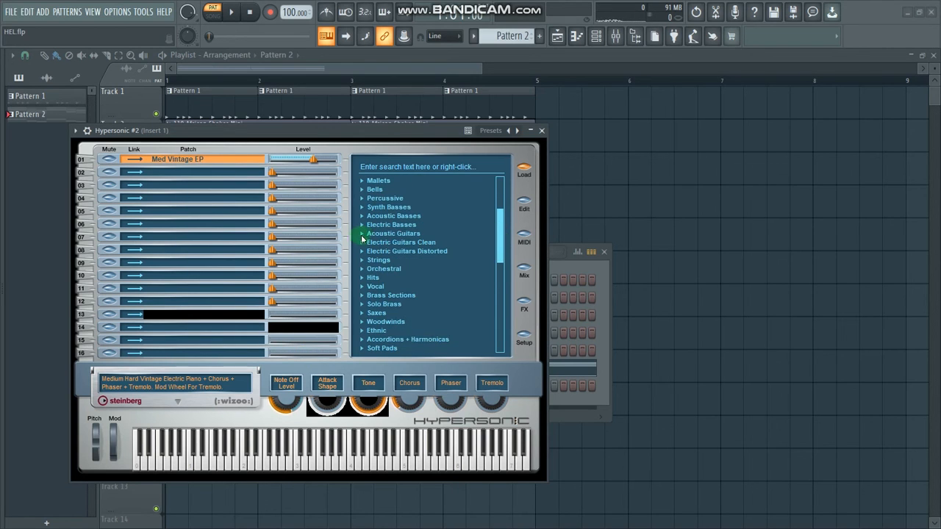
click(362, 233)
click(412, 243)
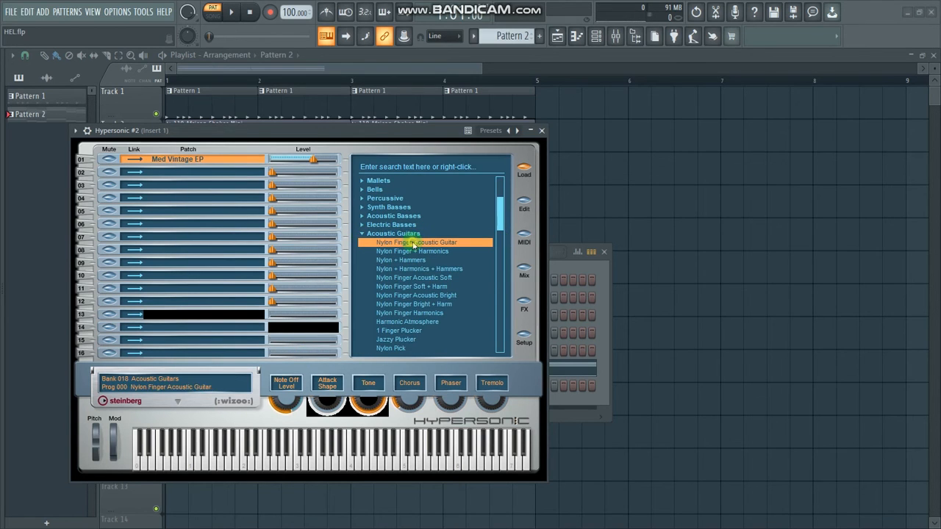
click(541, 132)
Step: In the Hypersonic #2 piano roll, add one-step notes G5 at step 3 and D#5 at step 7, and raise G5's velocity to about 80%
right_click(269, 389)
click(305, 359)
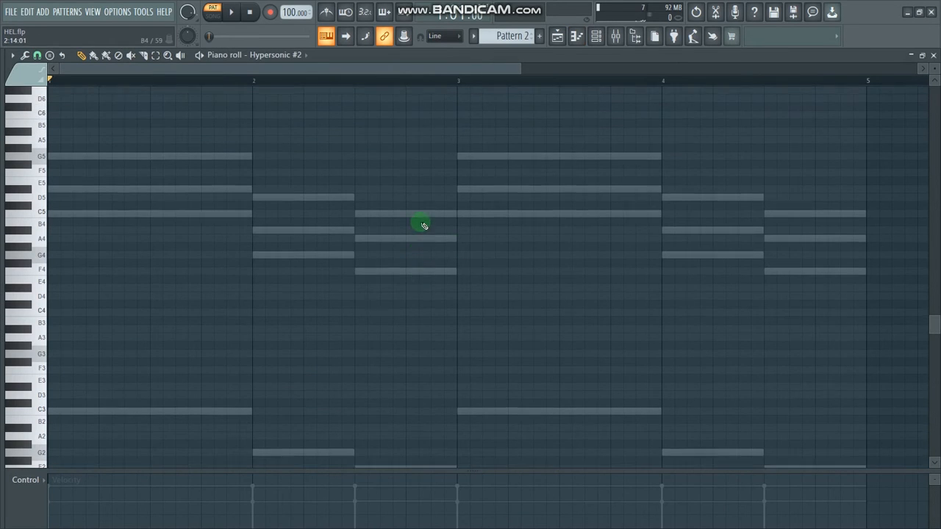
drag(521, 69, 312, 70)
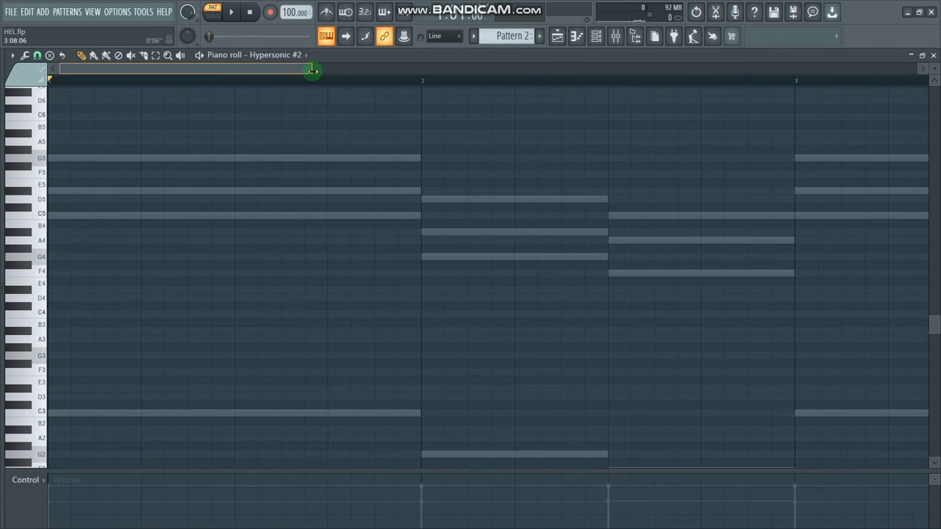
drag(930, 70, 830, 116)
scroll(370, 255, up, 1)
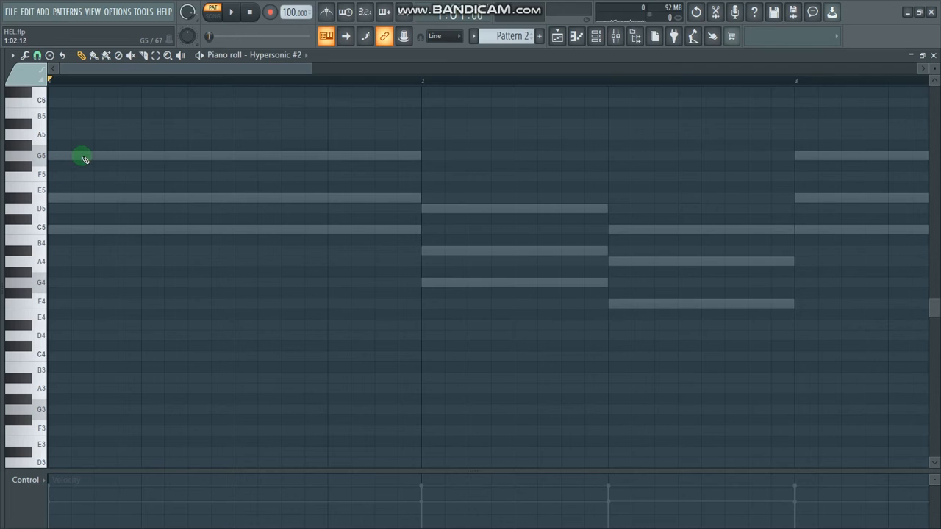
drag(94, 158, 222, 169)
drag(278, 151, 108, 168)
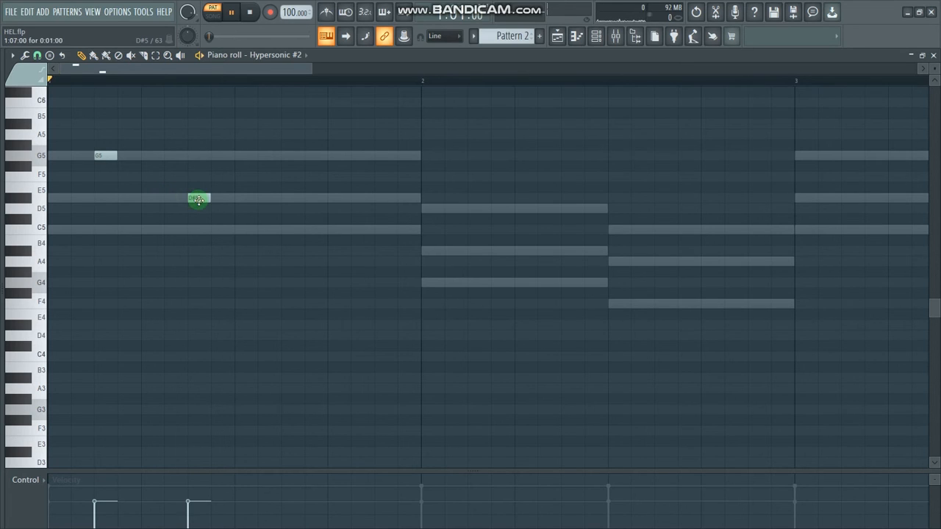
key(space)
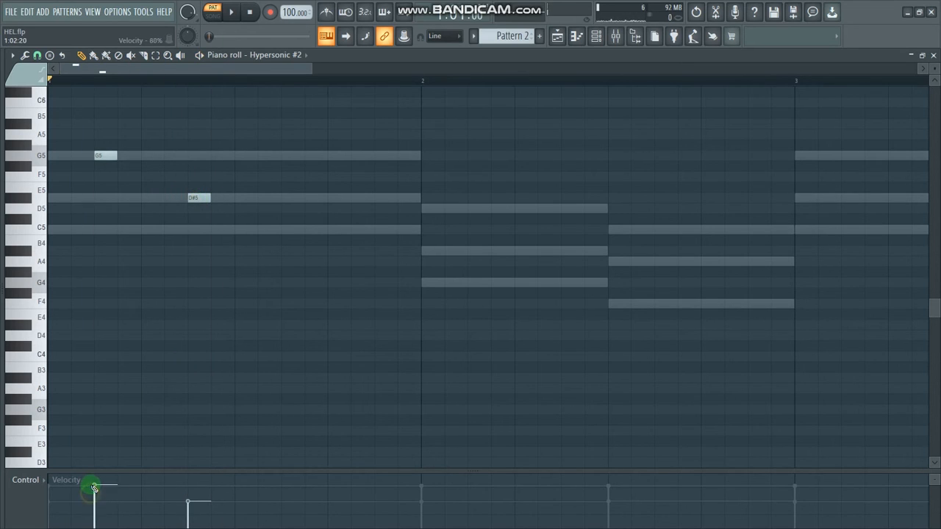
scroll(94, 487, right, 5)
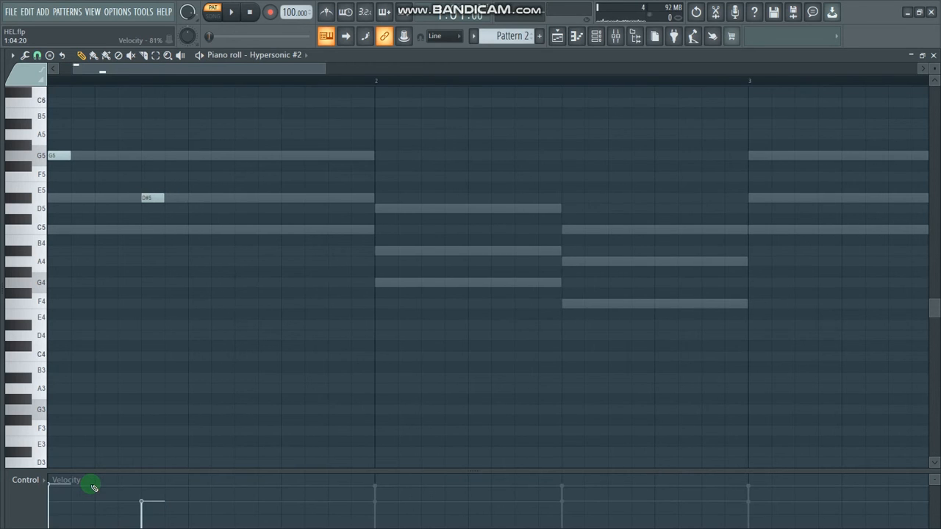
Step: Raise the D#5 note's velocity to match G5 and move it to step 4, directly after G5, checking the timing in playback
scroll(184, 71, left, 5)
key(space)
key(space)
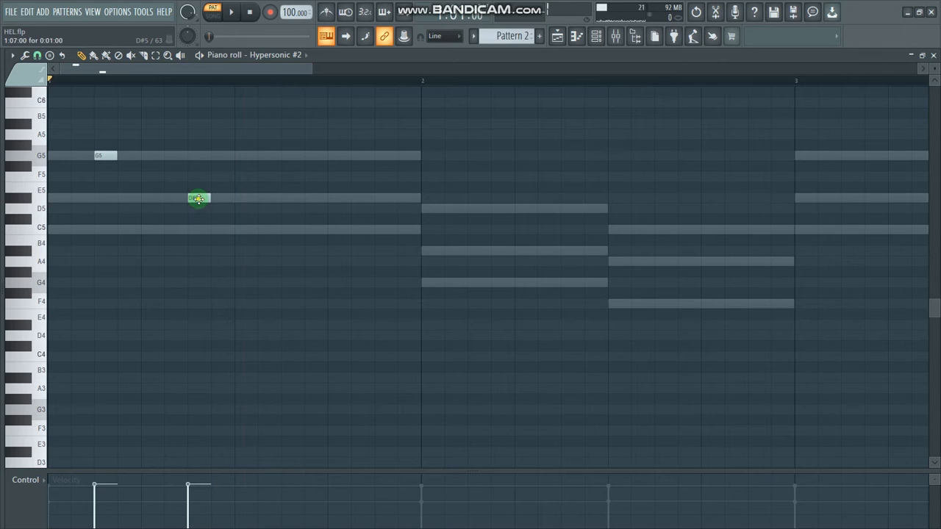
key(space)
key(space)
key(space)
key(space)
key(space)
key(space)
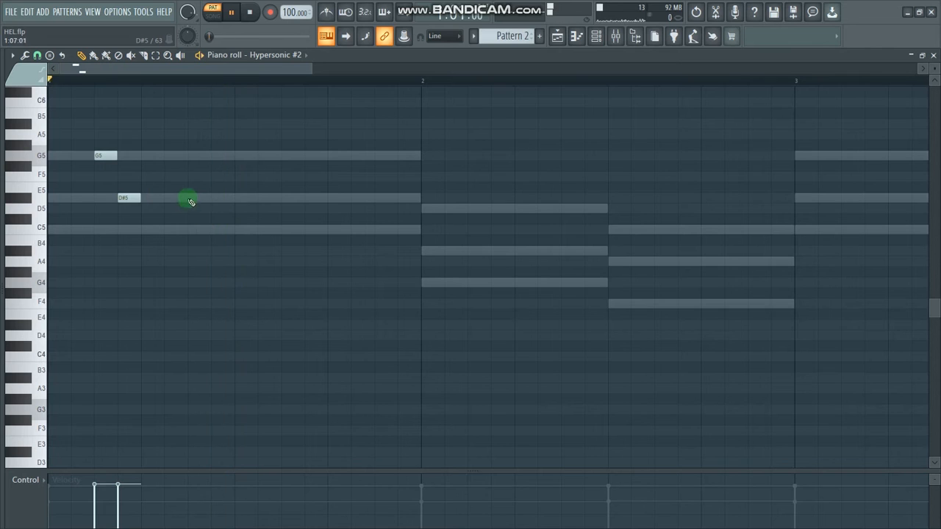
key(space)
Step: Copy the G5–D#5 note pair within bar 1 to steps 7–8 and 11–12, keeping the same pitches
drag(108, 138, 145, 243)
drag(130, 201, 224, 214)
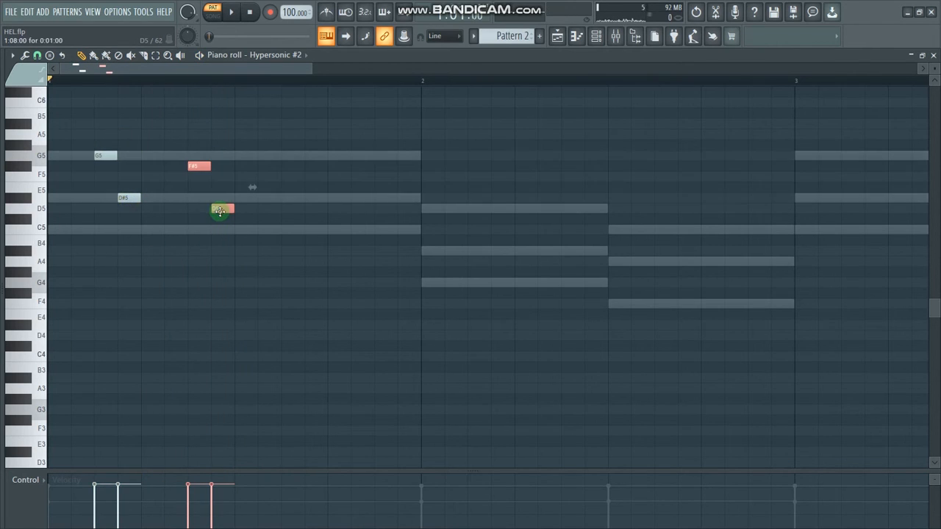
mouse_move(221, 211)
mouse_down()
mouse_move(220, 190)
mouse_move(221, 204)
mouse_up()
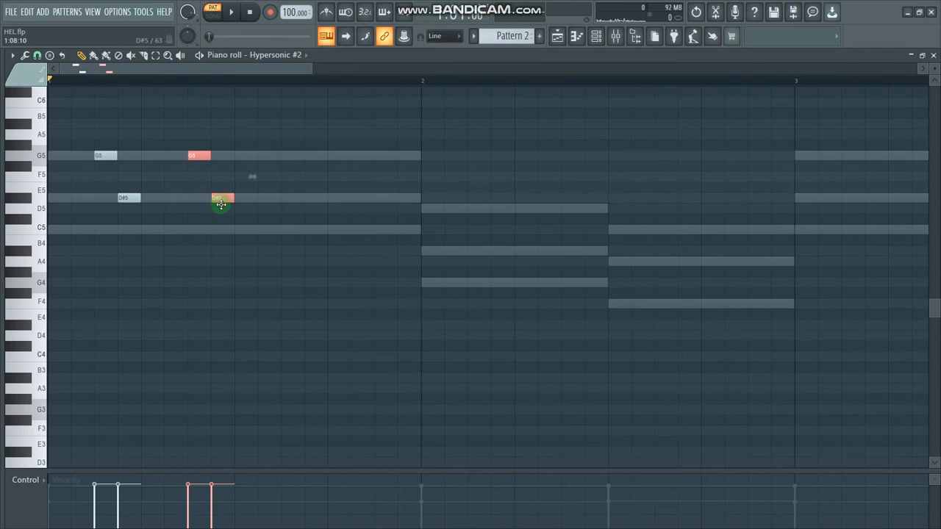
key(space)
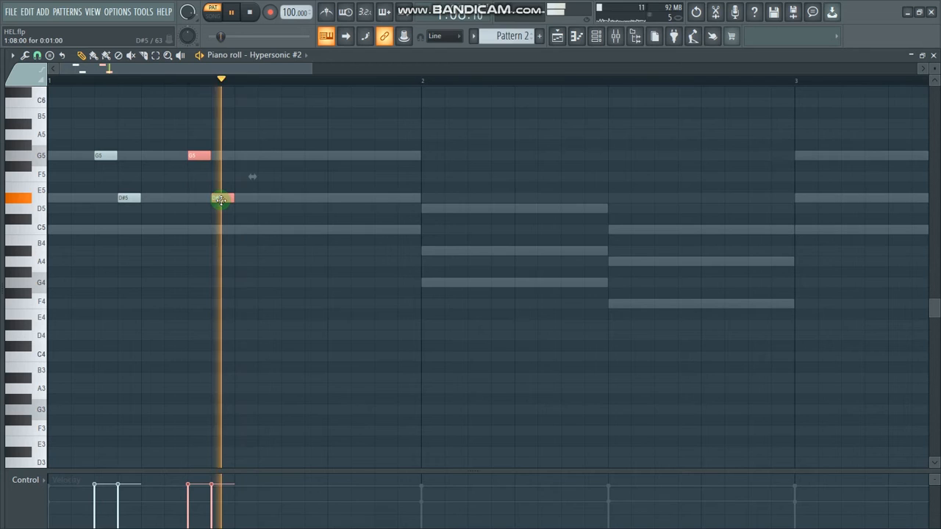
key(space)
drag(247, 200, 315, 199)
key(space)
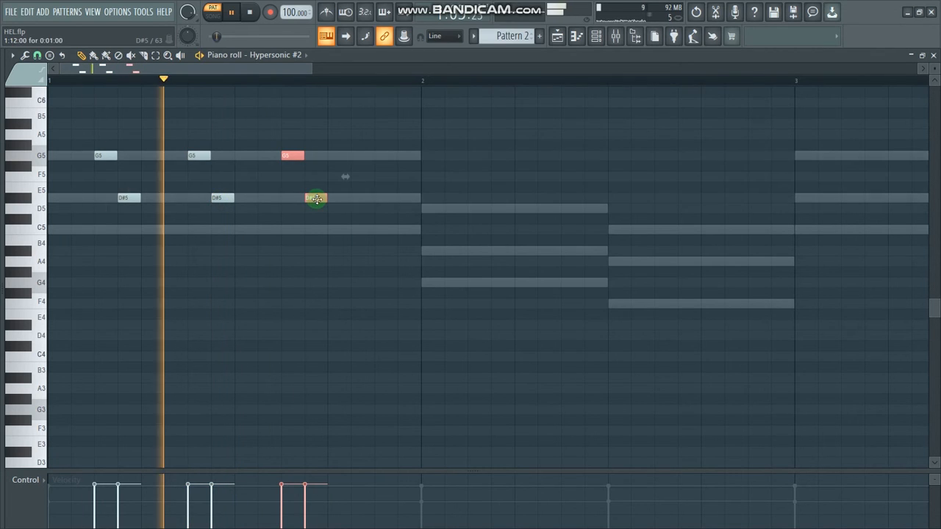
Step: Copy the note pair into bar 2 as D5–A#4 at steps 3–4 and 7–8, and audition the pattern
key(space)
drag(315, 198, 491, 244)
key(space)
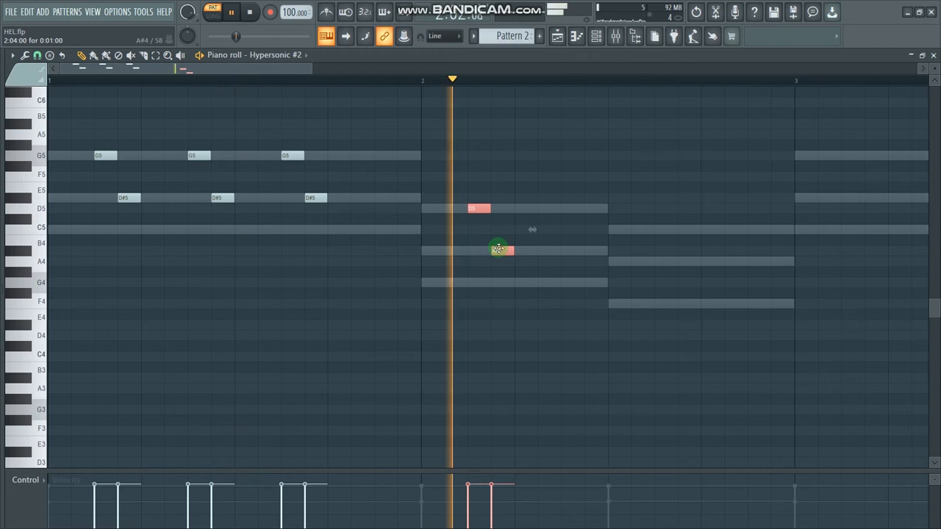
drag(498, 250, 586, 254)
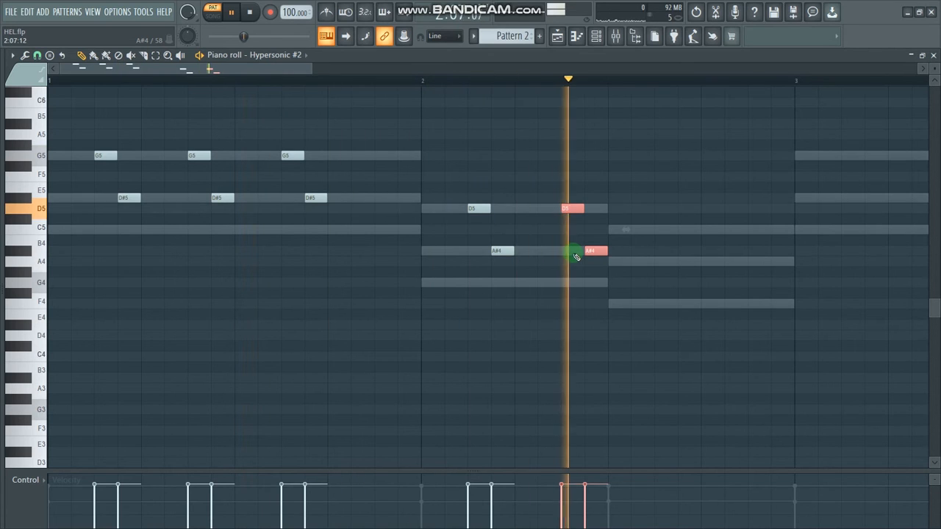
key(space)
key(space)
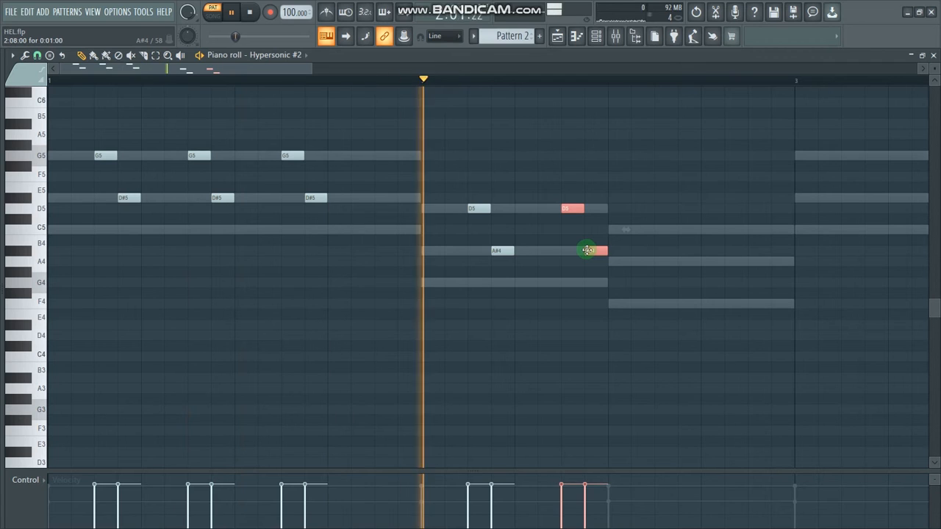
key(space)
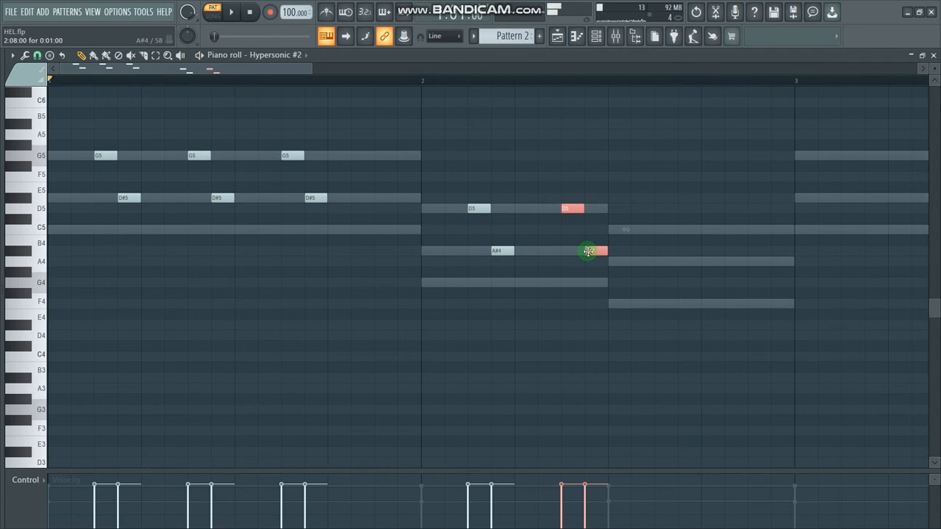
Step: Complete bar 2 with C5–A4 note pairs at steps 11–12 and 15–16, and play the melody back
key(ctrl+b)
click(691, 287)
drag(686, 263, 685, 261)
drag(663, 219, 777, 272)
key(space)
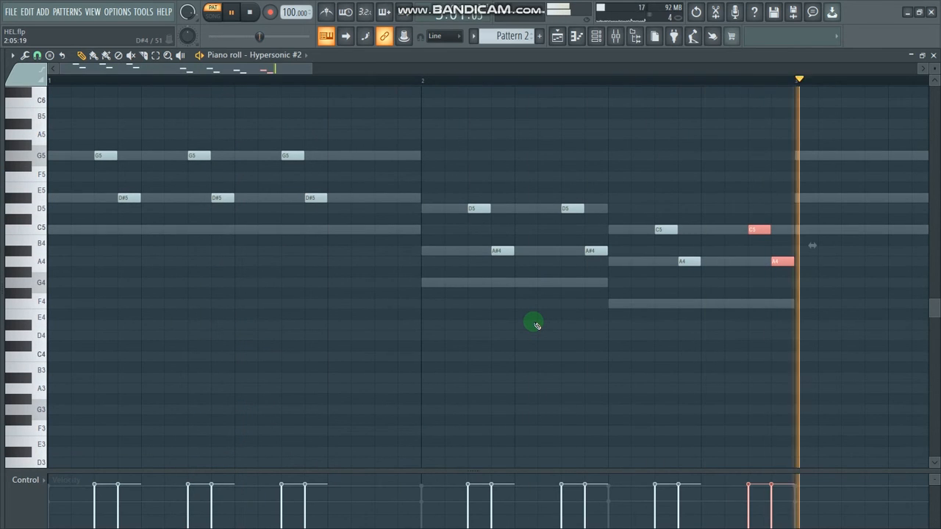
key(space)
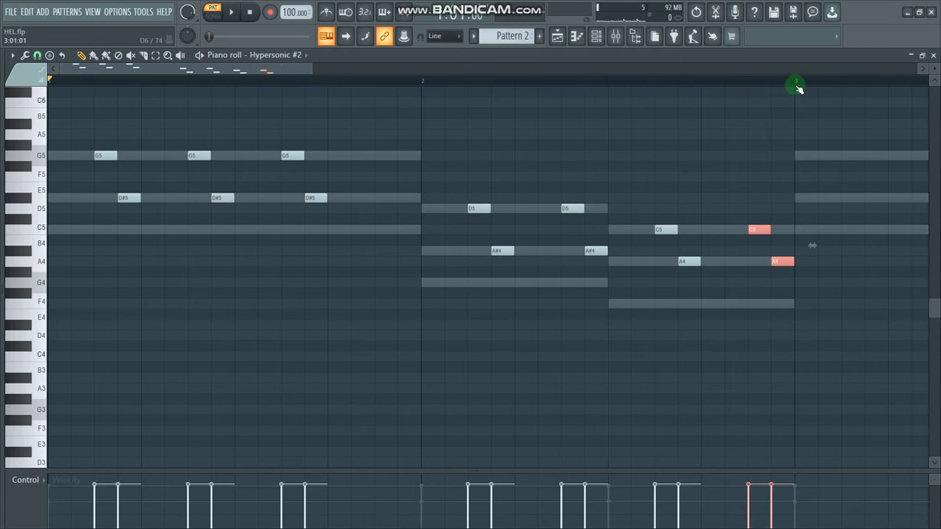
Step: Duplicate the two-bar melody into bars 3 and 4 and transpose all its notes up one octave
drag(796, 85, 2, 268)
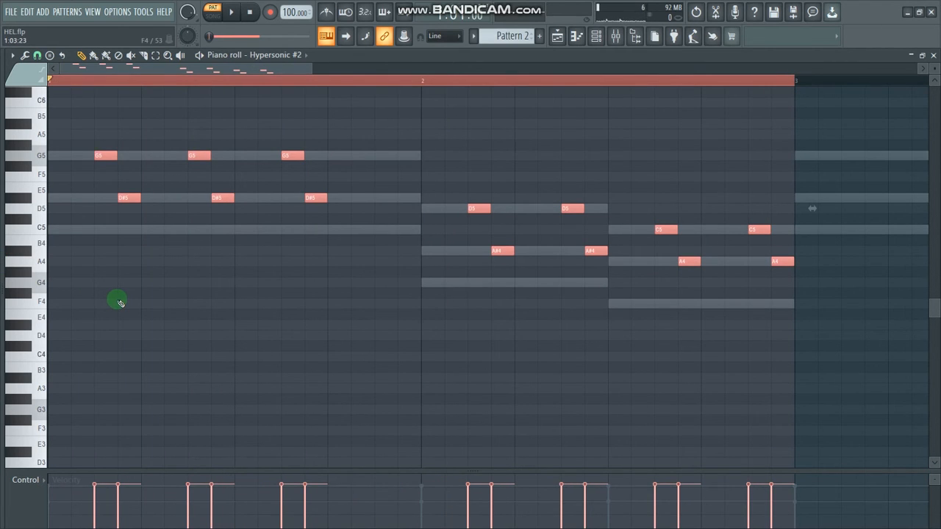
key(ctrl+b)
drag(261, 68, 60, 95)
click(52, 85)
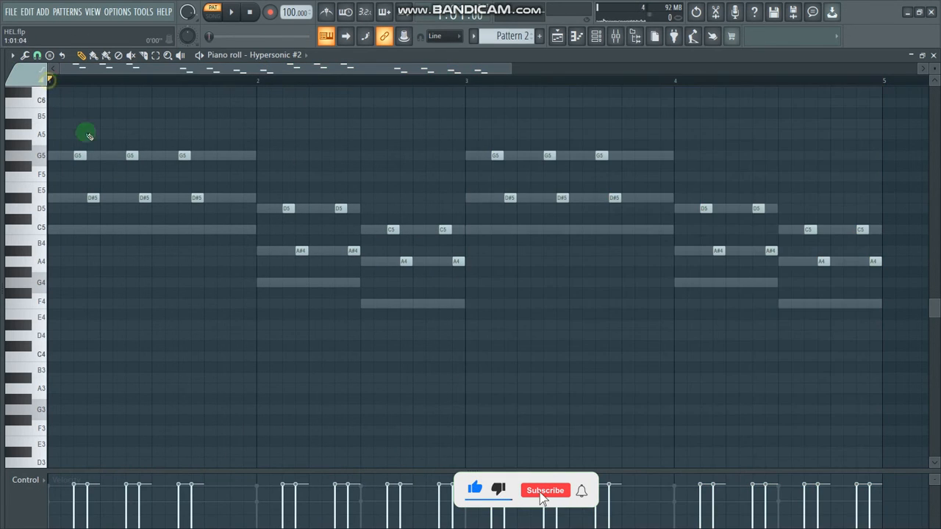
scroll(122, 178, up, 3)
key(ctrl+Up)
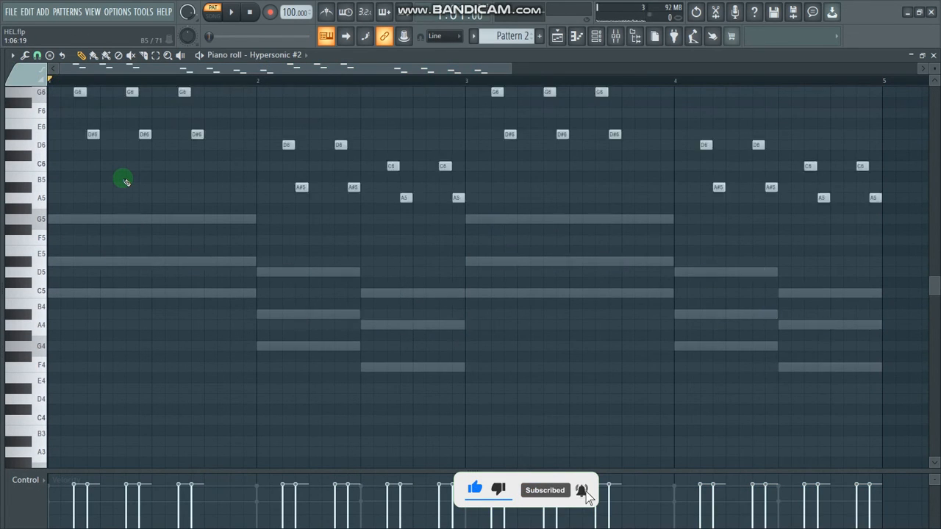
scroll(143, 192, up, 3)
Step: Randomize the panning and velocity levels of the melody notes and accept the result
key(alt+s)
click(397, 322)
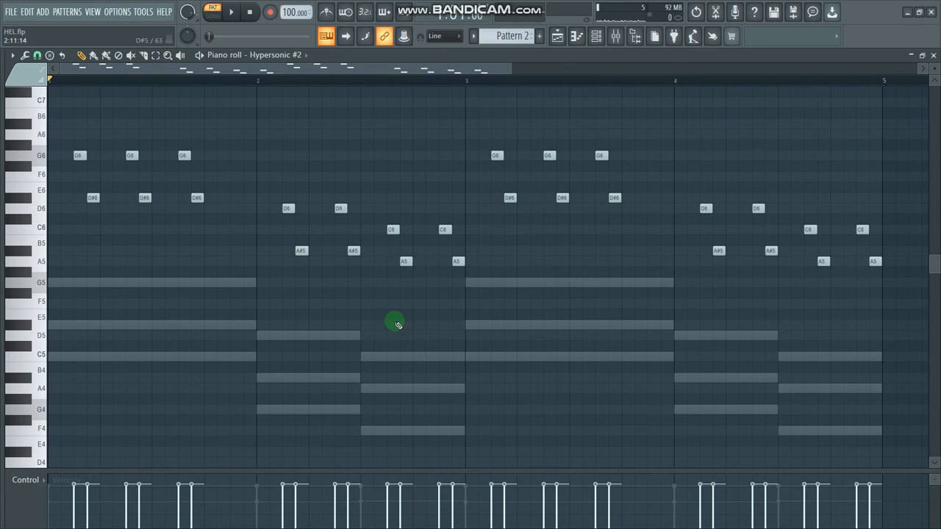
key(alt+r)
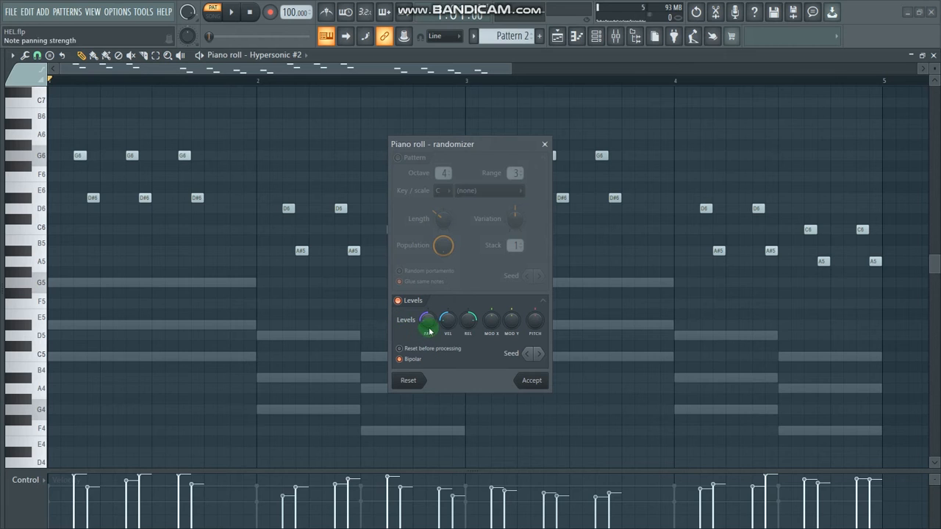
click(428, 325)
drag(428, 319, 444, 317)
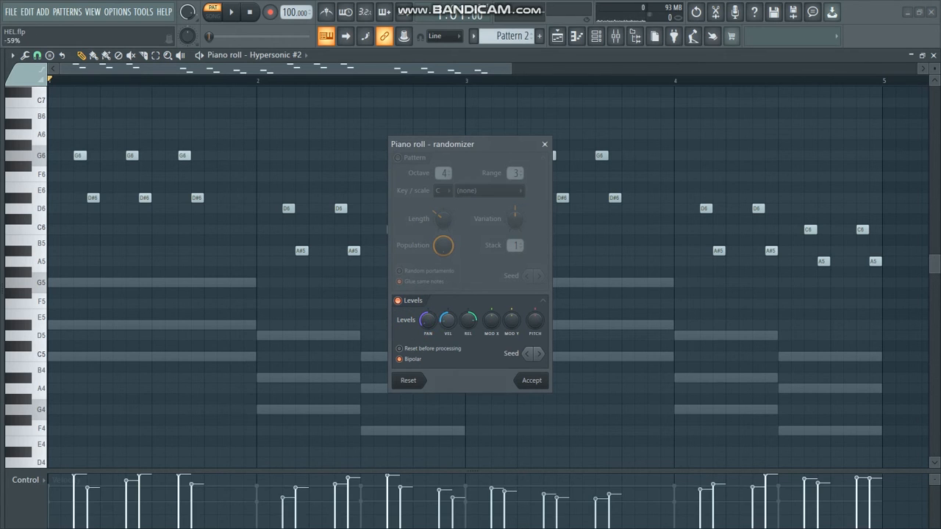
click(524, 379)
click(383, 348)
Step: Play the four-bar melody through to audition it and save the project
key(space)
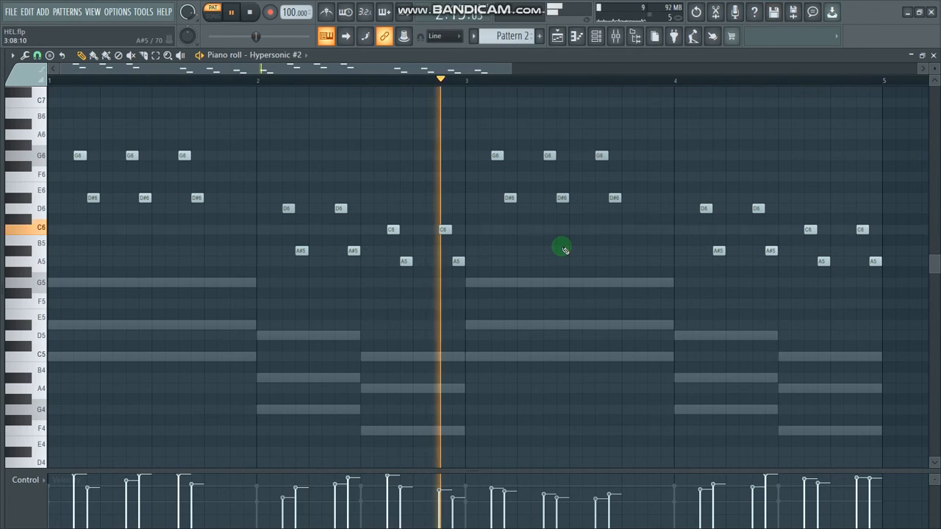
key(space)
key(ctrl+s)
Step: Load Fruity Parametric EQ 2 in slot 1 of mixer Insert 2 with the 20Hz + 18kHz cut preset
click(597, 37)
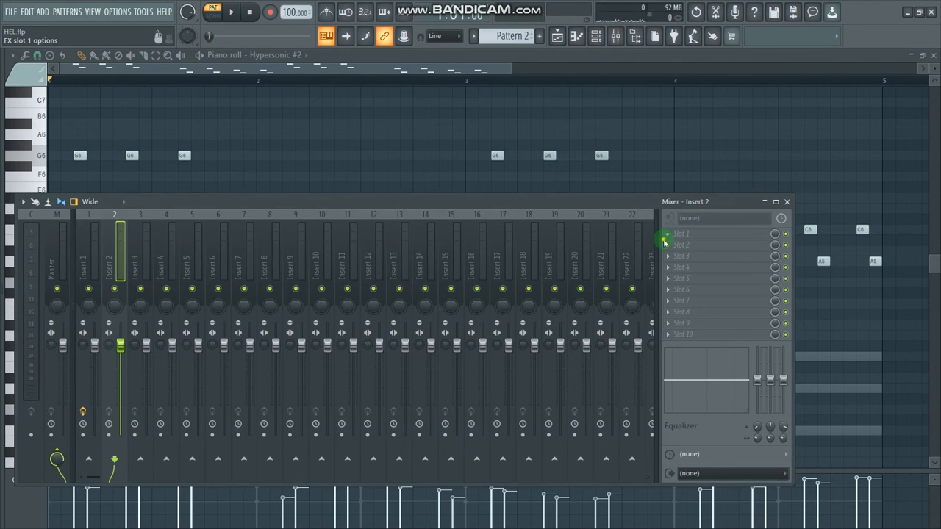
click(663, 240)
click(513, 414)
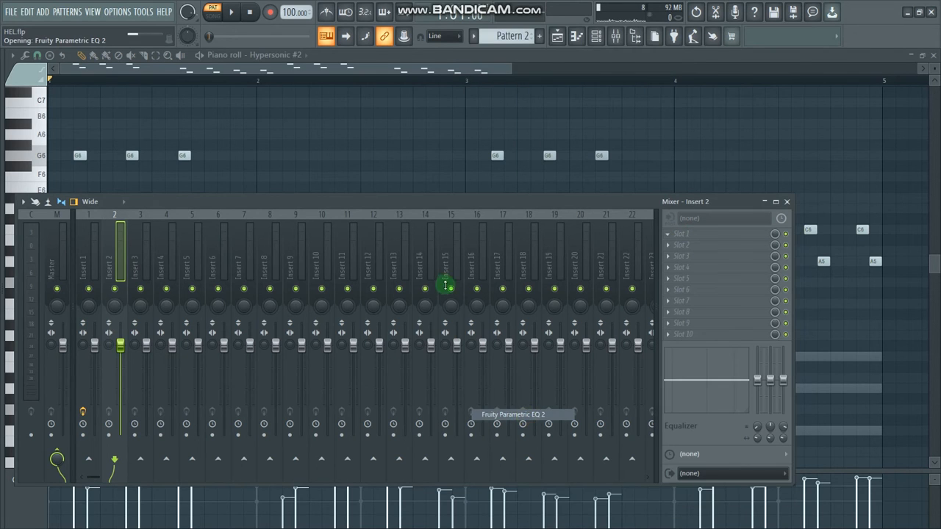
click(410, 202)
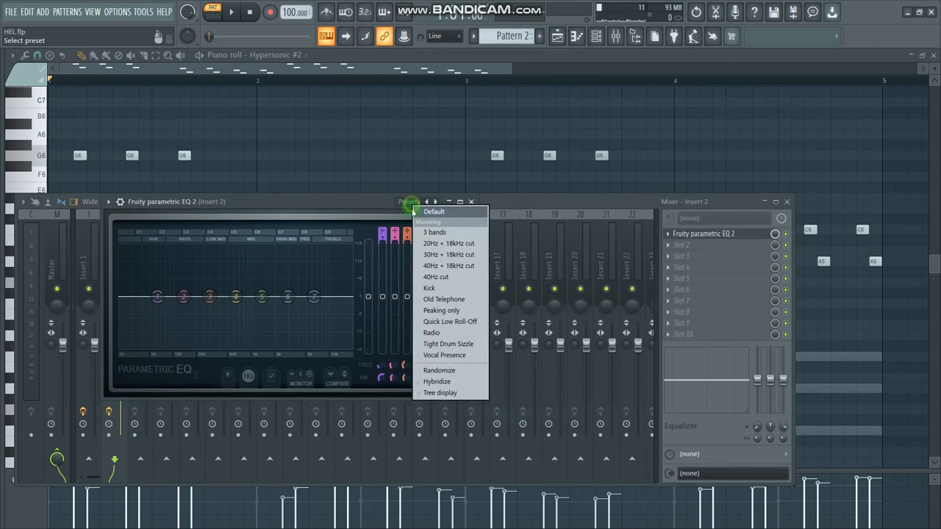
click(445, 242)
Step: During playback, raise the EQ's high-pass cutoff to about 60 Hz and lower its low-pass to just above 2 kHz, then close it
key(space)
drag(123, 310, 147, 297)
mouse_move(160, 297)
mouse_down()
mouse_move(169, 297)
mouse_move(156, 297)
mouse_up()
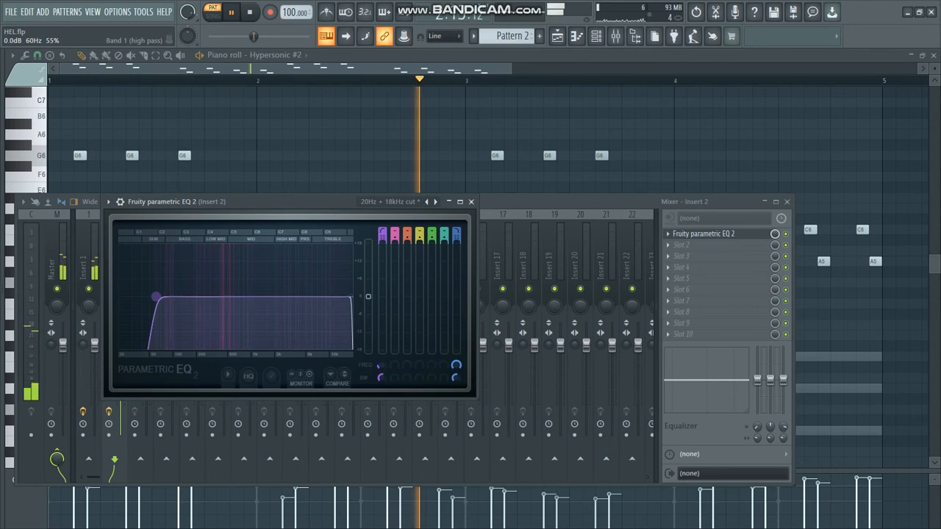
drag(350, 297, 287, 297)
drag(161, 297, 157, 297)
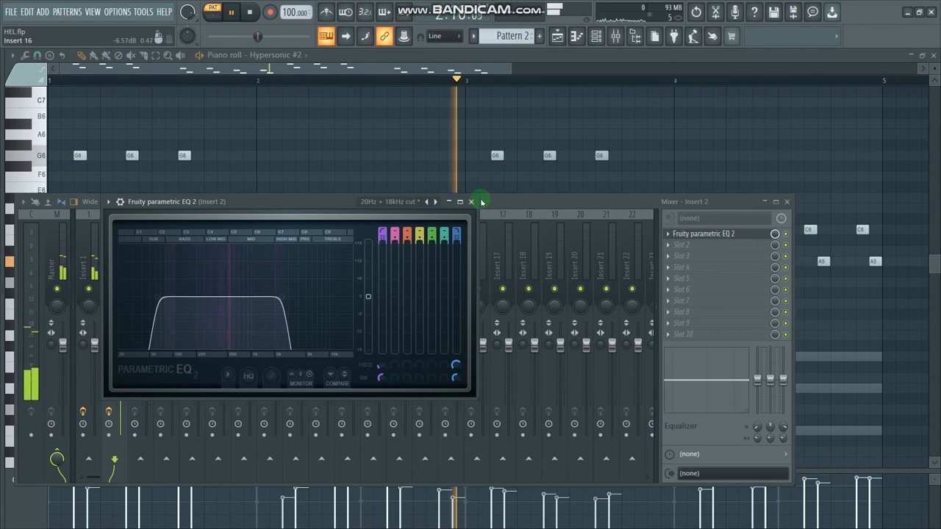
click(471, 202)
key(space)
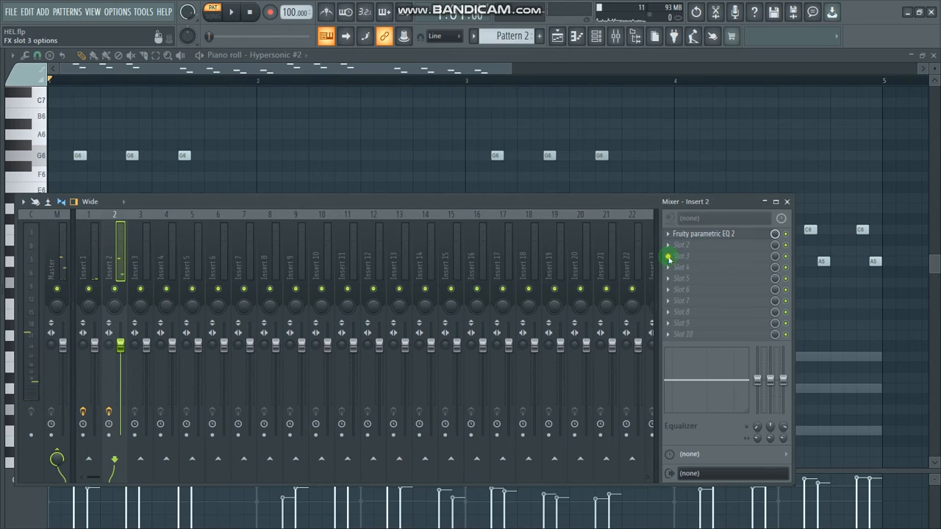
Step: Load Fruity Reeverb 2 in slot 3 of Insert 2 and place its window over the mixer
click(669, 258)
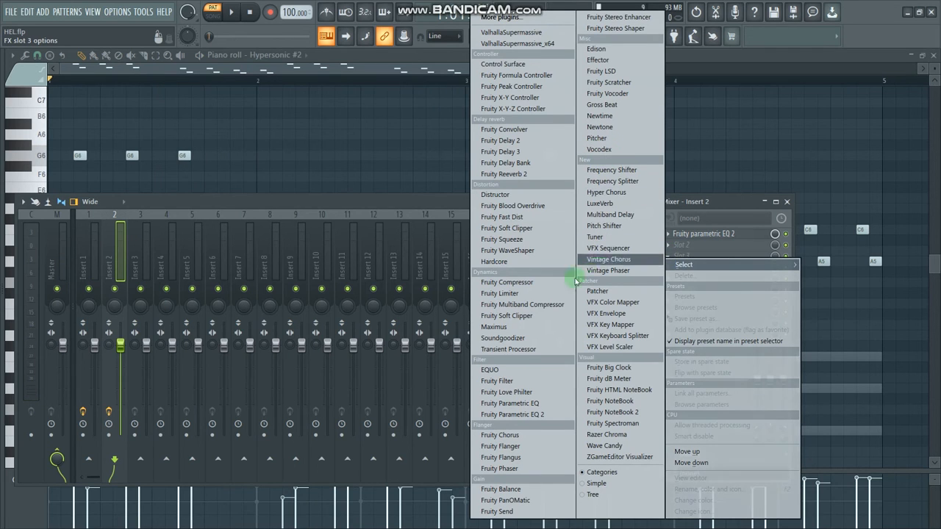
click(521, 175)
drag(172, 109, 452, 258)
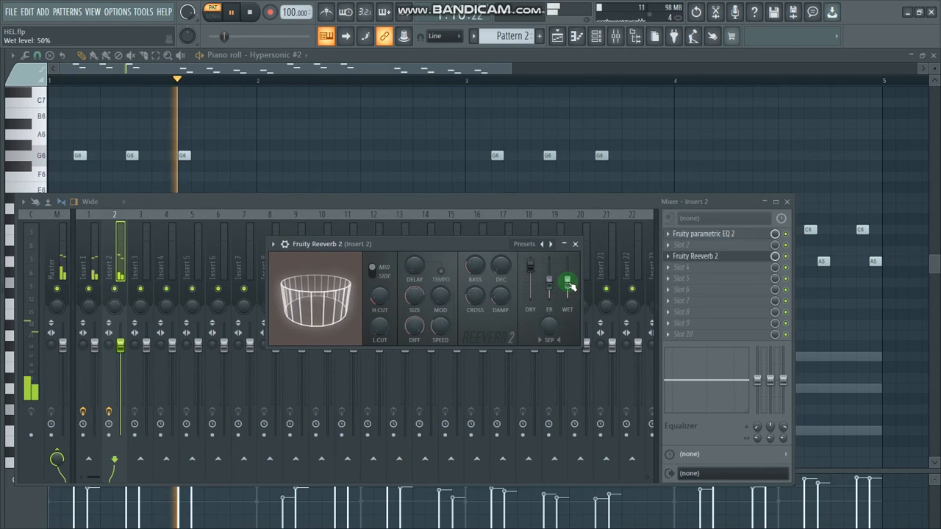
Step: Balance the reverb during playback with a slightly lower dry level, slightly higher wet level and early reflections at about 50%
drag(531, 265, 530, 269)
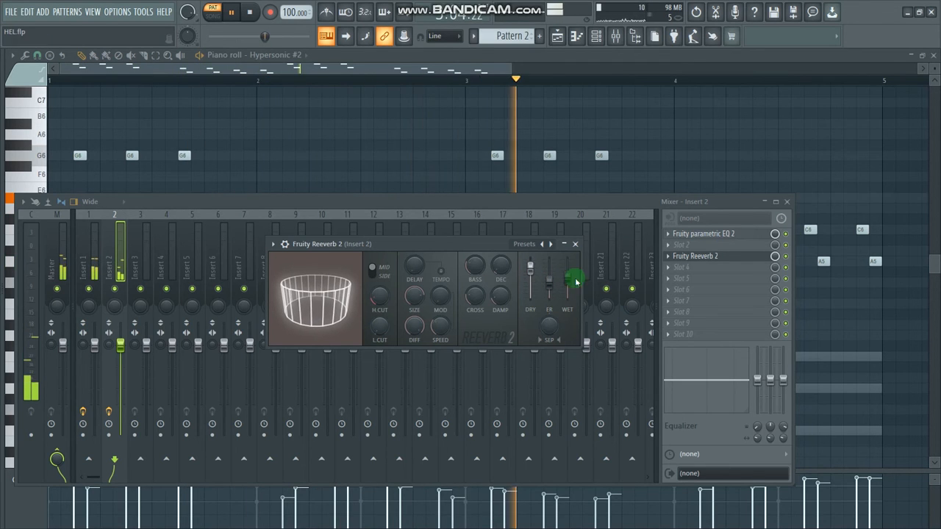
drag(568, 277, 531, 265)
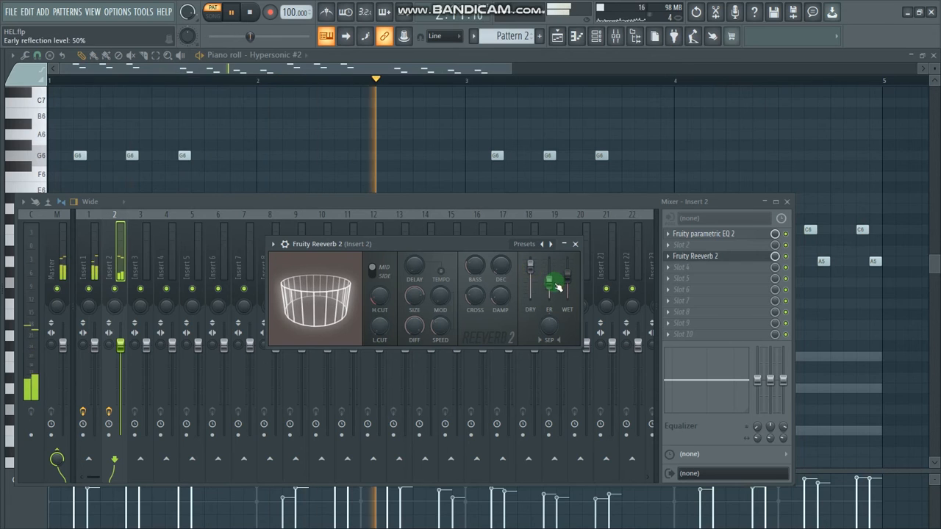
drag(548, 281, 549, 274)
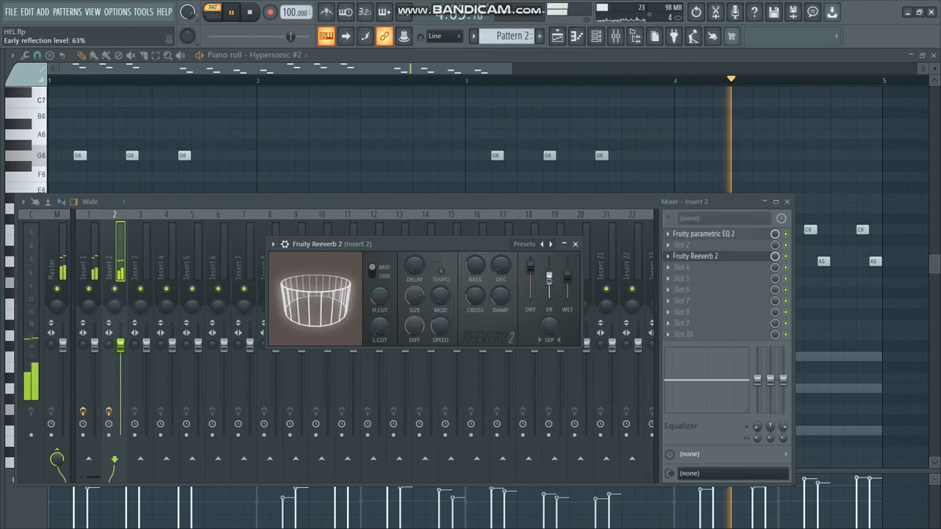
drag(548, 280, 530, 270)
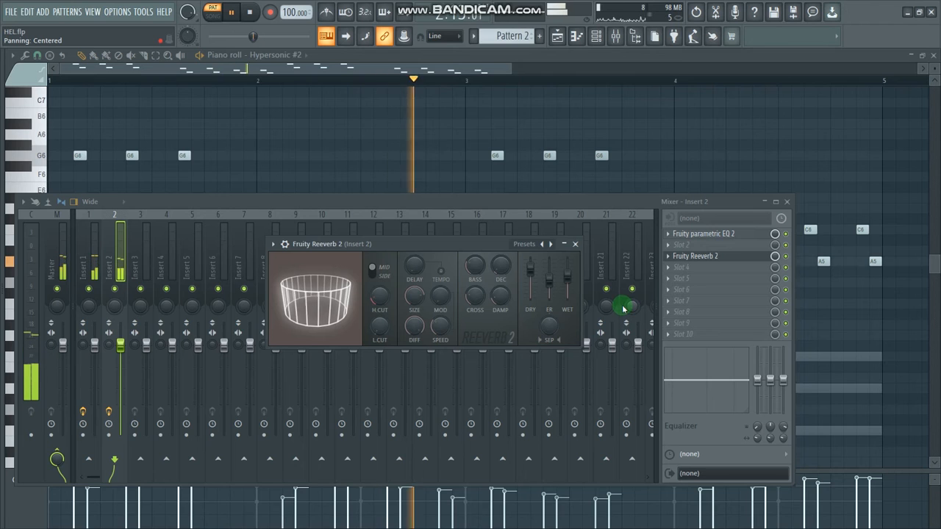
Step: Load Fruity Delay 2 in slot 5 of Insert 2 and set its delay time
click(672, 282)
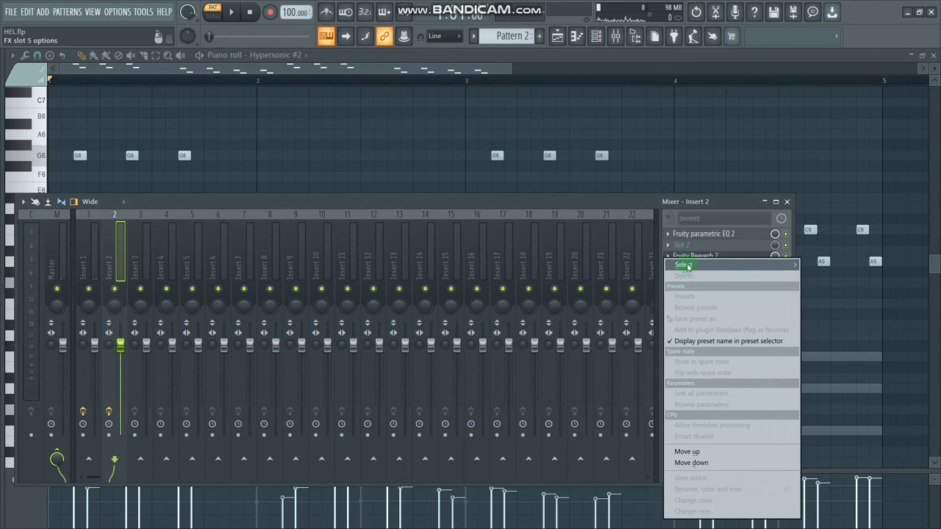
mouse_move(688, 266)
click(521, 151)
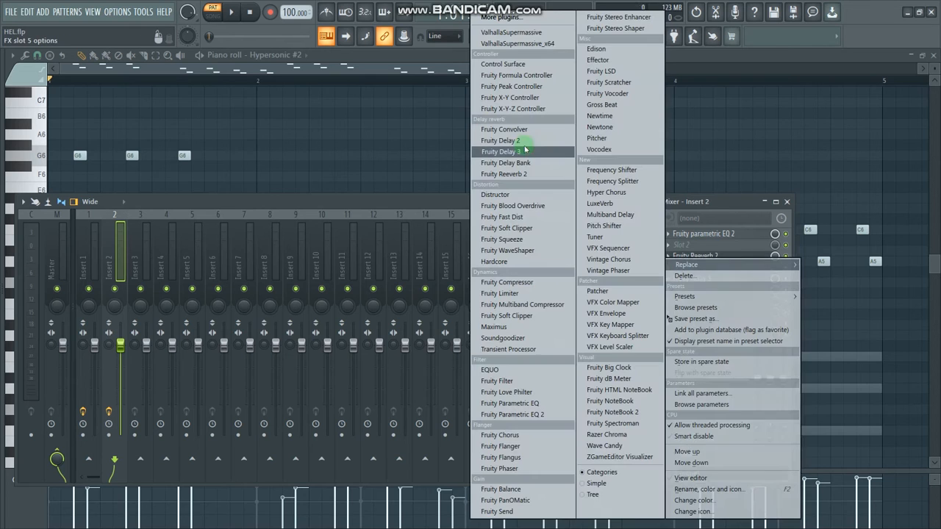
click(523, 141)
right_click(438, 252)
click(558, 294)
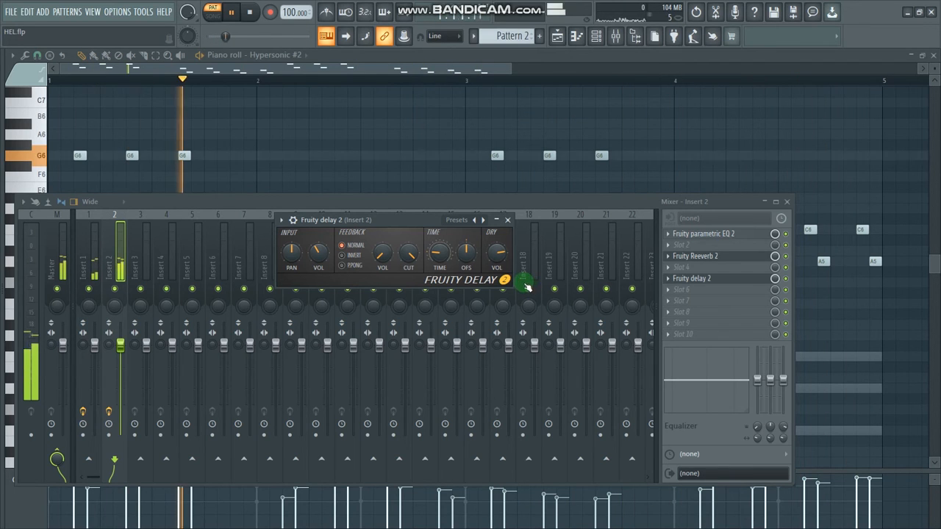
Step: Lower the mix level of Fruity Reeverb 2 on Insert 2 to 76%
drag(775, 256, 775, 259)
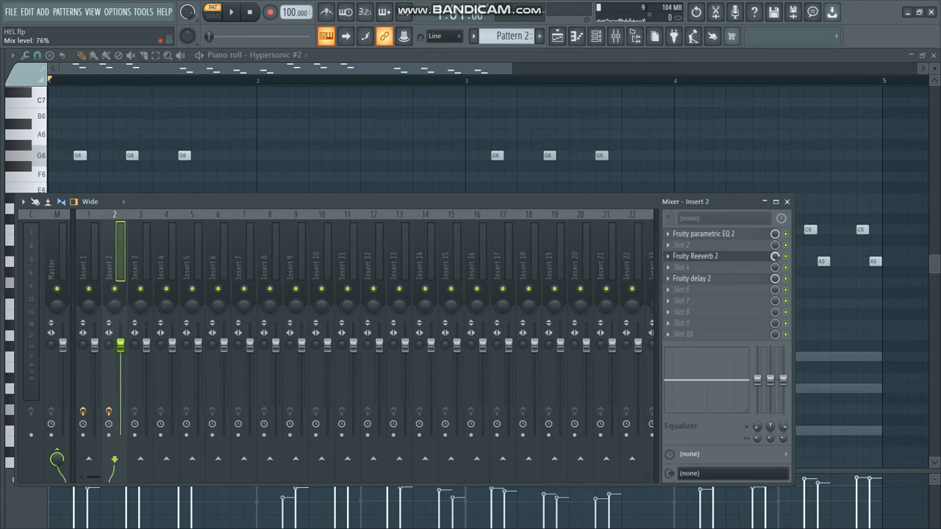
Step: Close the mixer, reverb and channel rack windows and play back the processed guitar melody with the chords
click(787, 204)
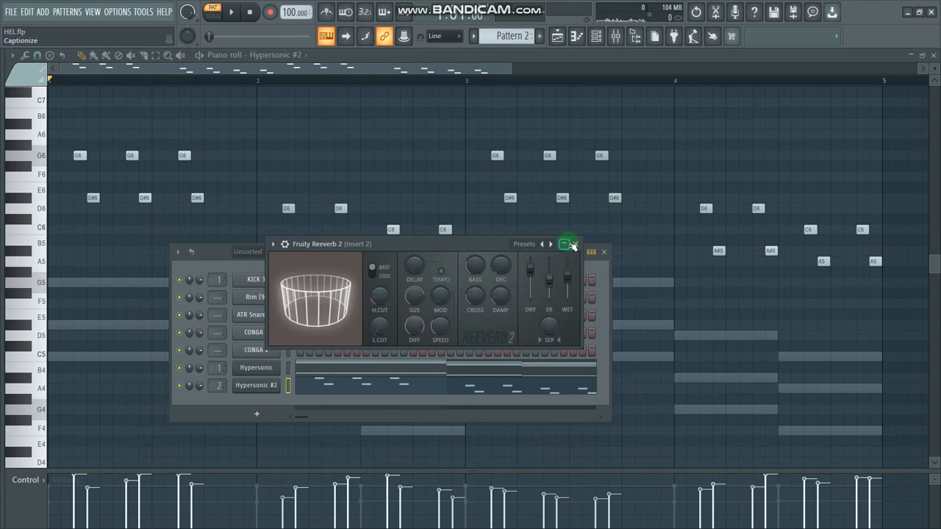
click(574, 245)
click(607, 252)
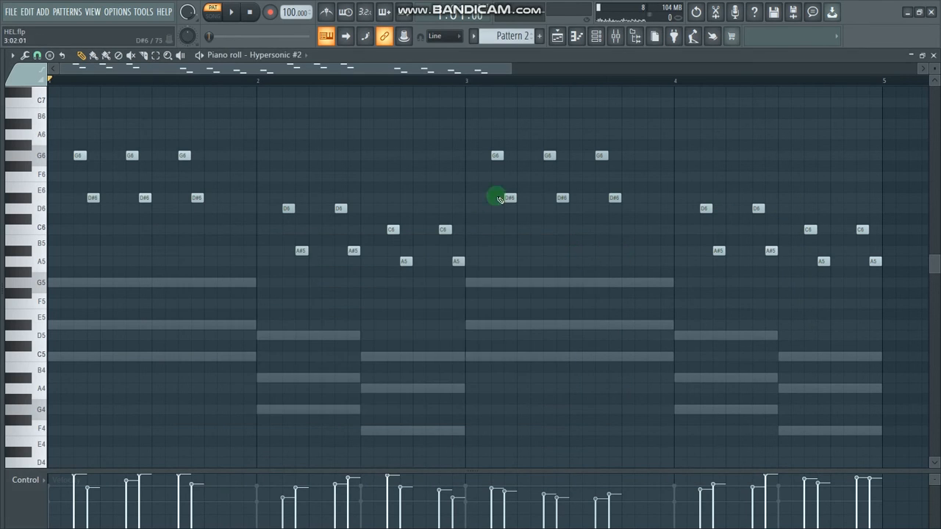
key(space)
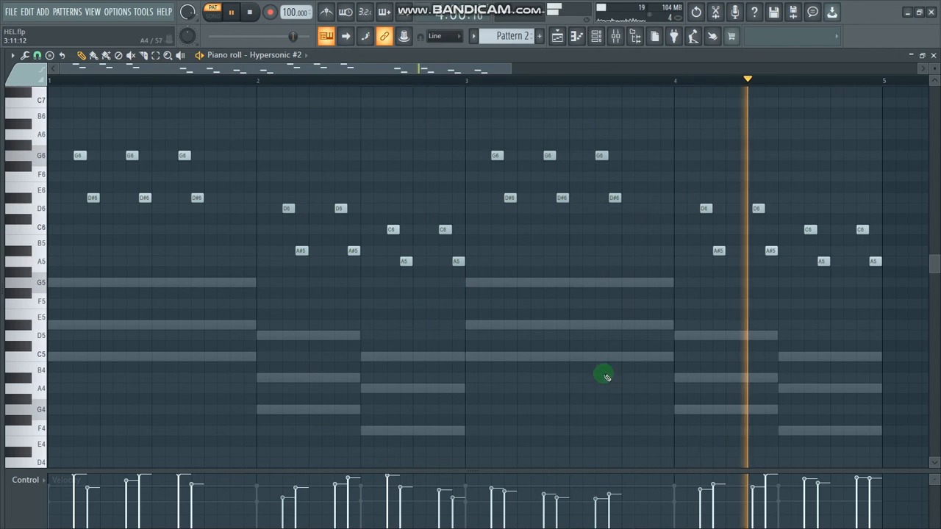
key(space)
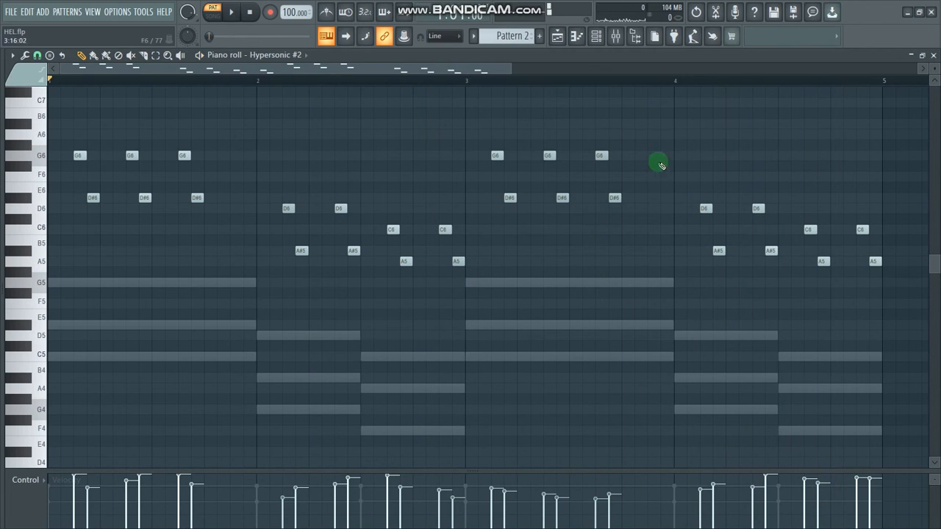
Step: Clone the Hypersonic #2 channel in the channel rack
click(557, 36)
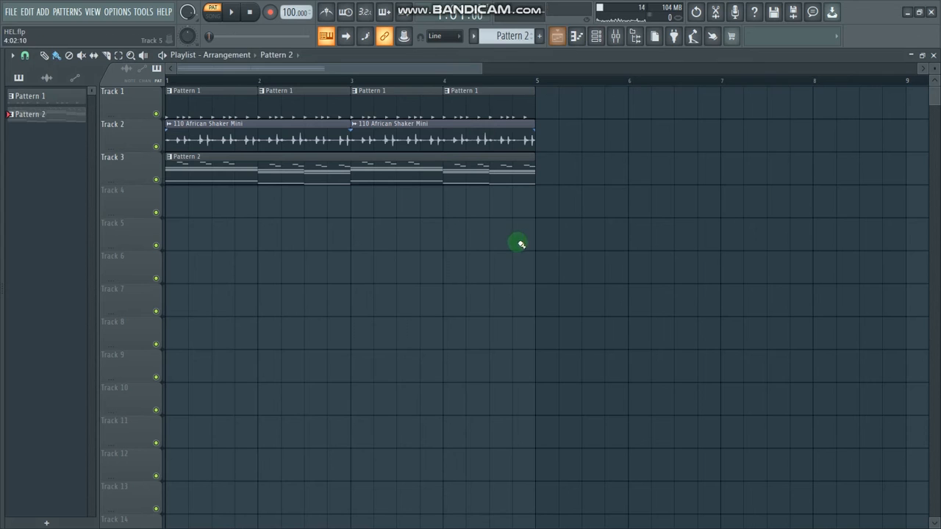
click(600, 41)
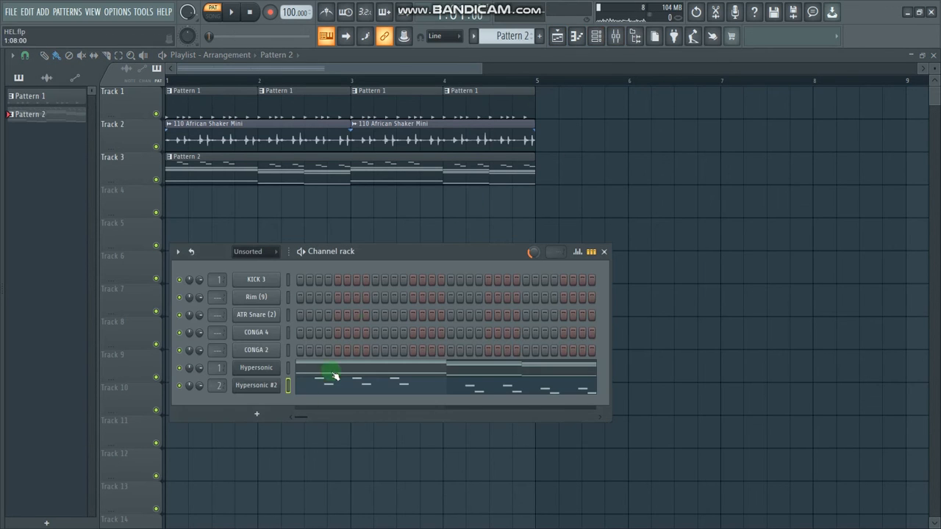
right_click(262, 391)
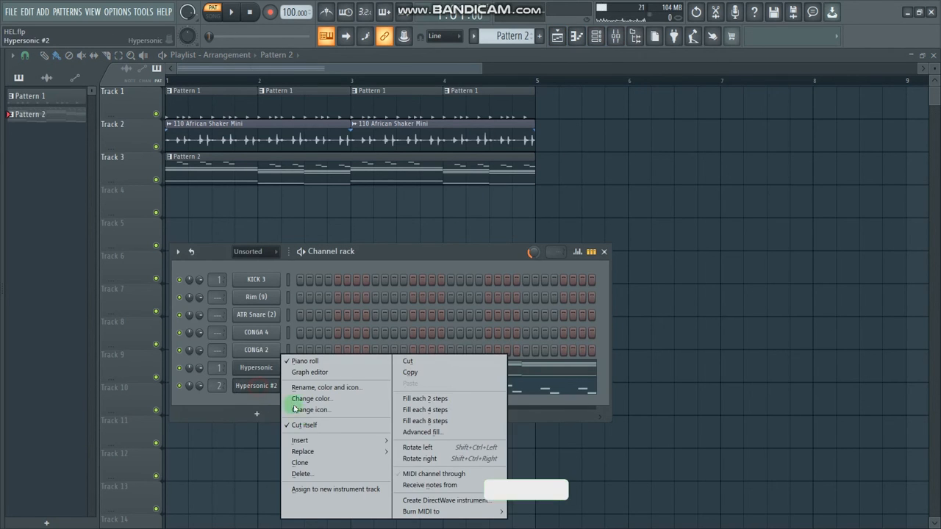
click(307, 462)
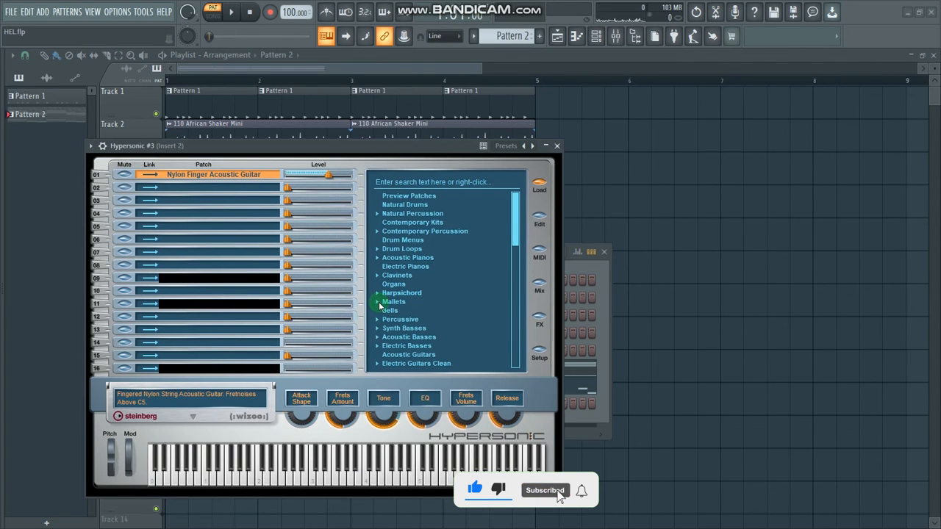
Step: Load the Marimba Delays patch from the Mallets category in Hypersonic #3 and close its window
click(379, 303)
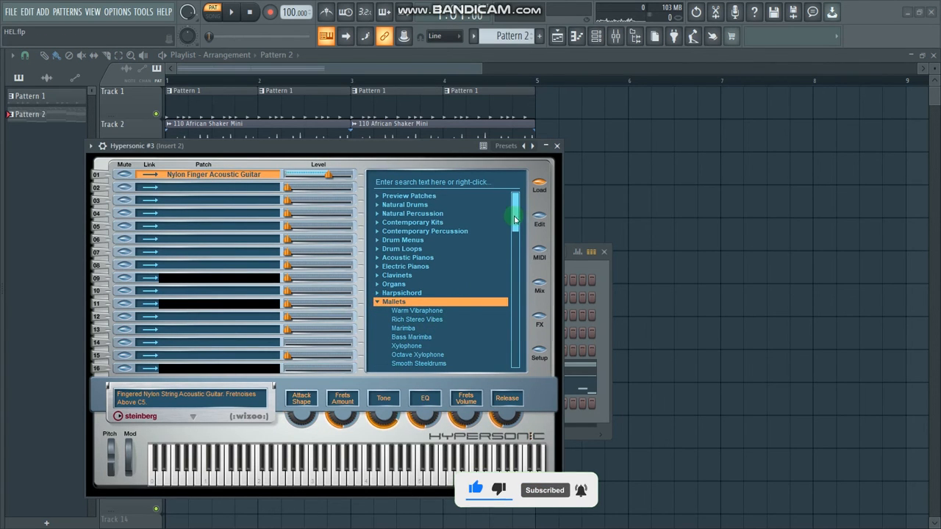
scroll(514, 220, down, 4)
click(419, 328)
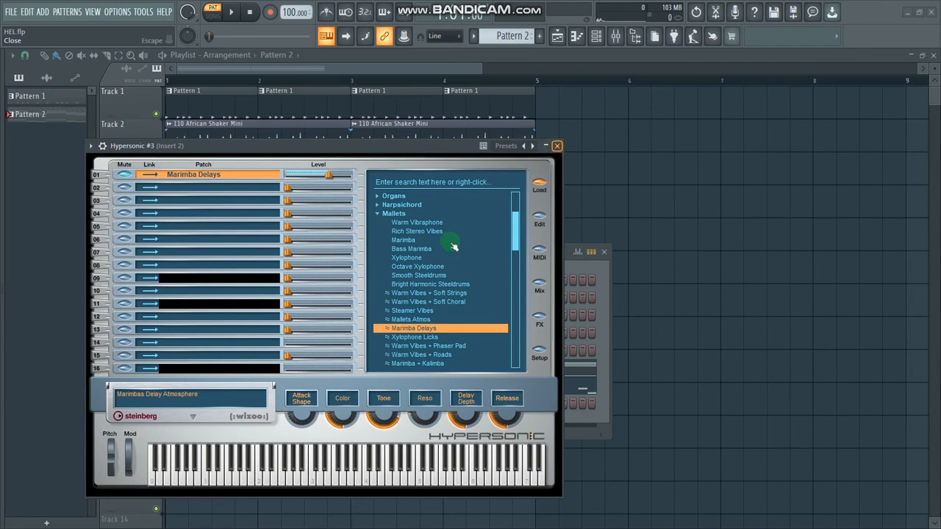
key(Escape)
Step: In Hypersonic #3's piano roll, place two short C5-D#5-G5 chords in bar 1 and one G4-A#4-D5 chord in bar 2, and play them
right_click(279, 407)
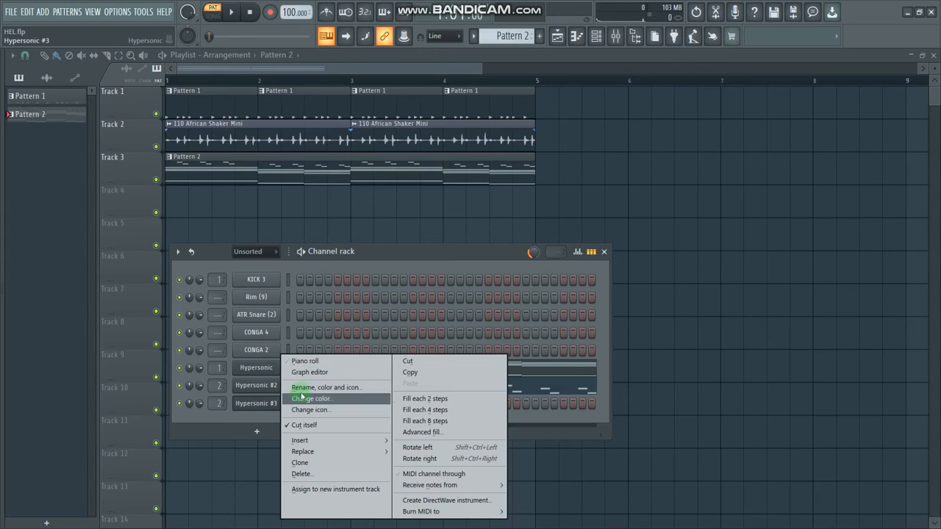
click(312, 363)
scroll(277, 303, down, 1)
scroll(275, 300, up, 1)
scroll(25, 313, down, 1)
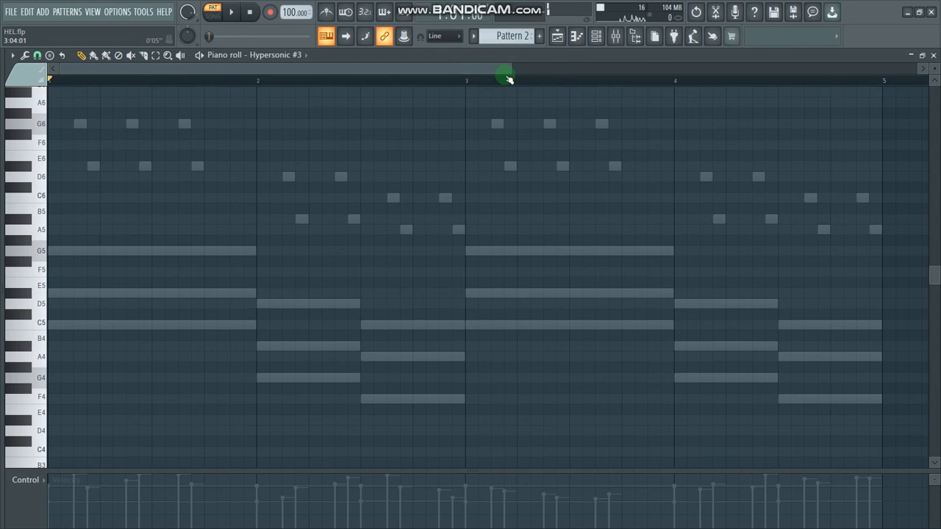
drag(509, 70, 380, 70)
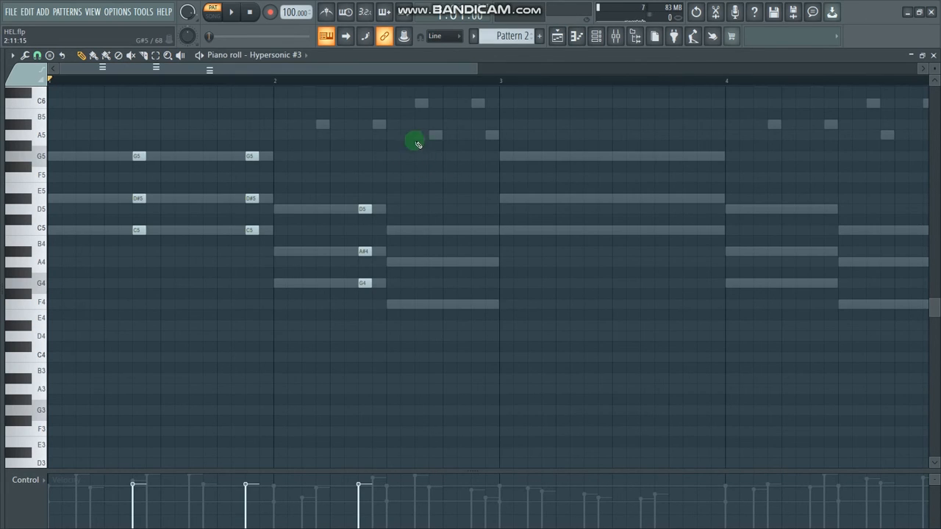
key(space)
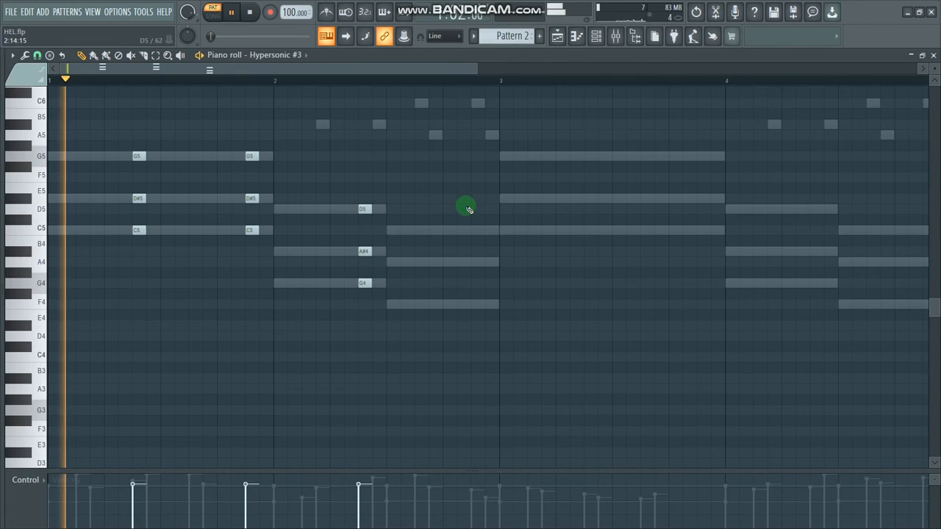
scroll(467, 210, up, 1)
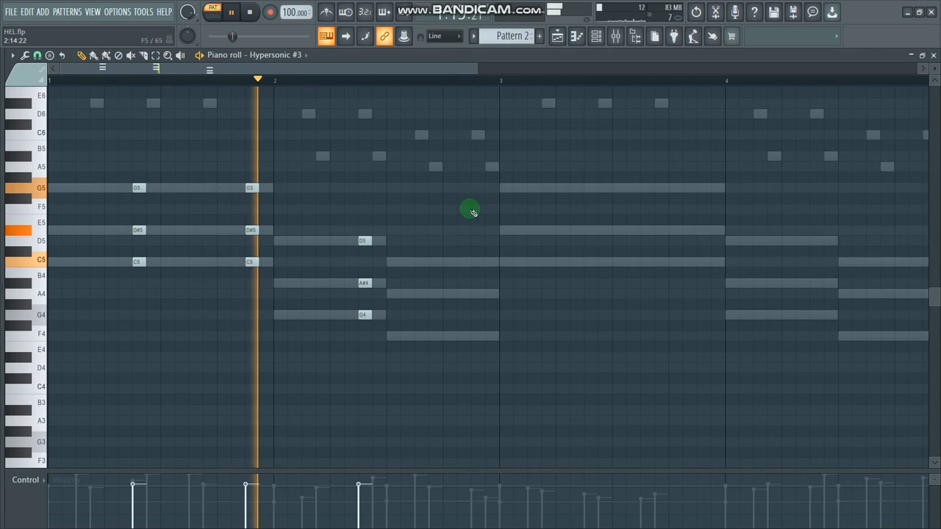
Step: Add a short F4-A4-C5 chord near the end of bar 2 and play the pattern back
key(space)
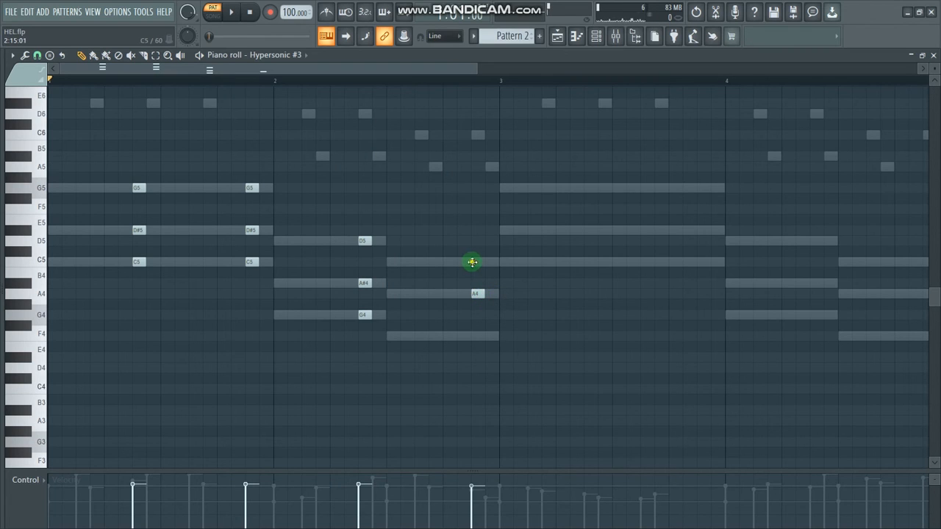
key(space)
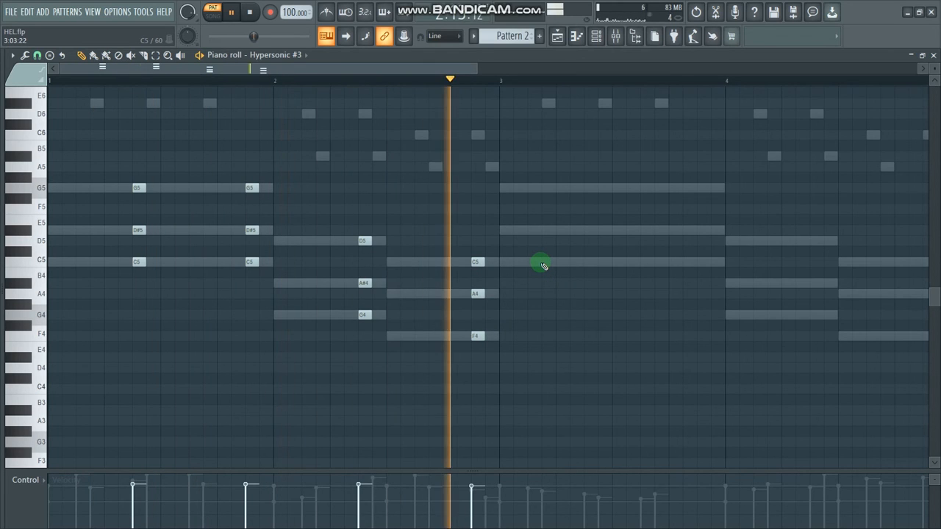
key(space)
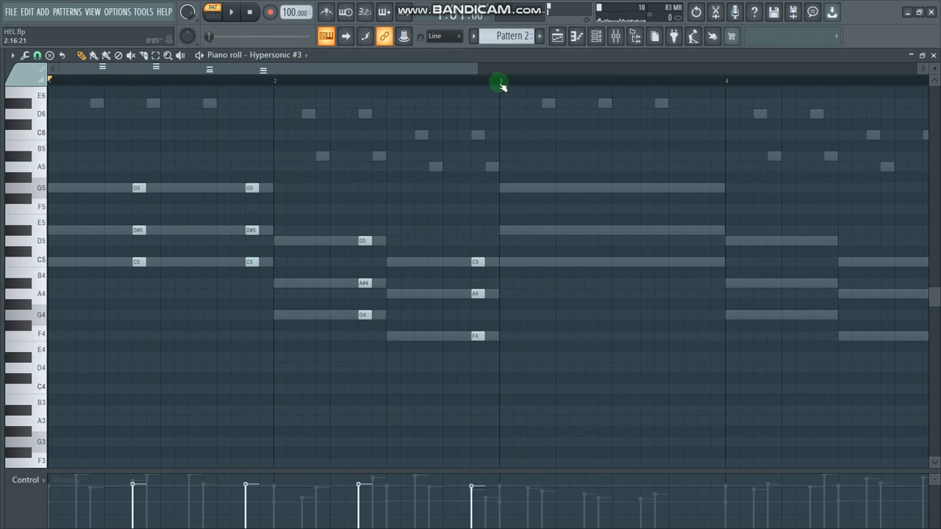
Step: Duplicate the marimba chords of bars 1 and 2 into bars 3 and 4 and clear the selection
drag(402, 117, 2, 156)
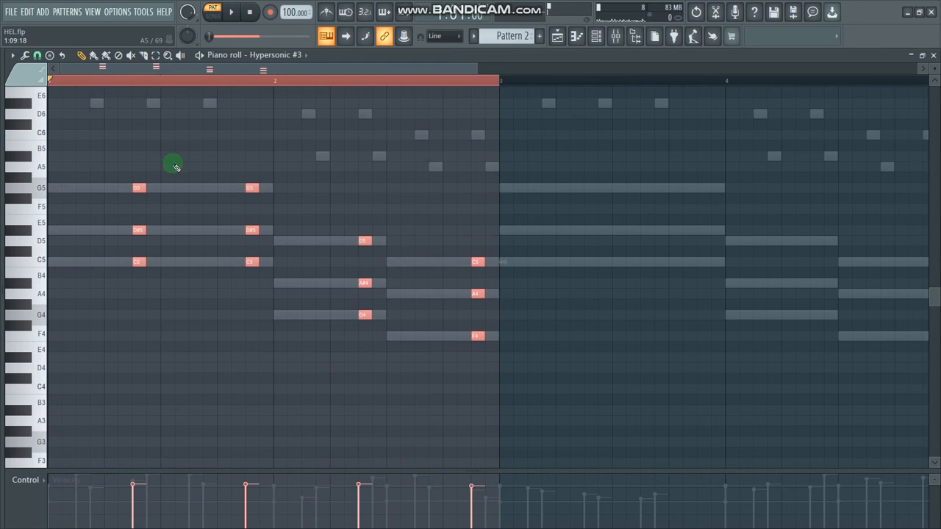
key(ctrl+b)
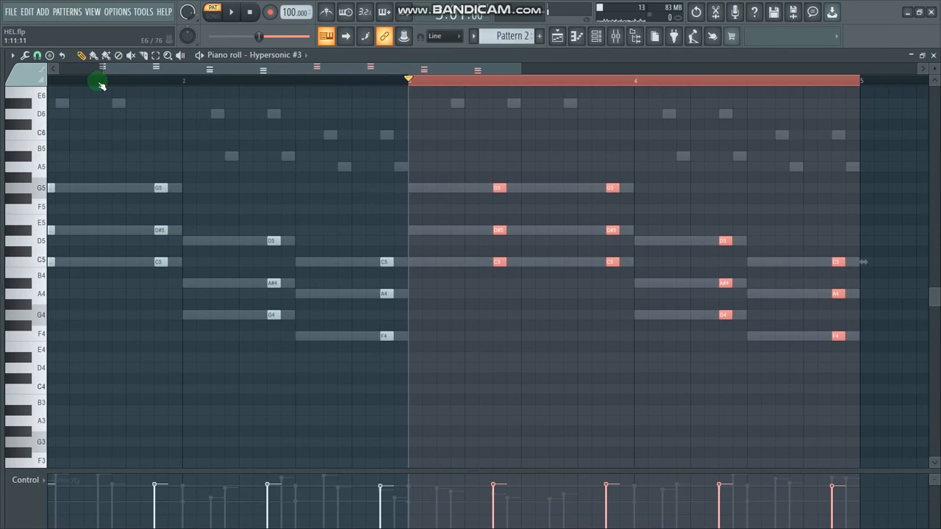
drag(107, 70, 71, 82)
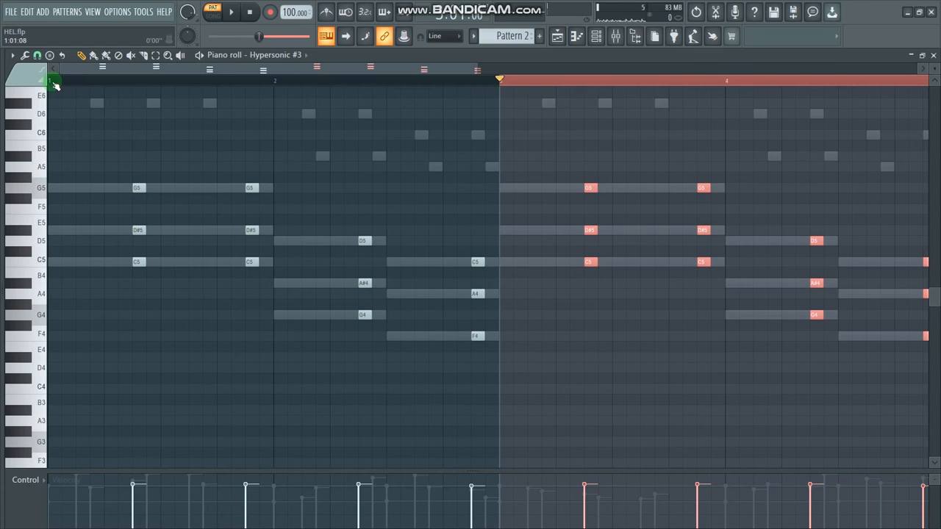
click(56, 83)
scroll(412, 248, up, 2)
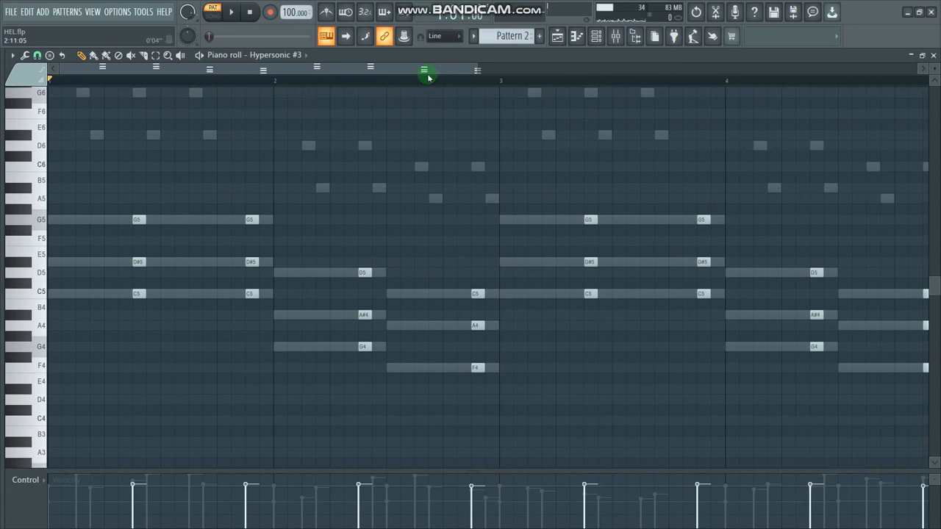
Step: Transpose all marimba chords up one octave and play them back
key(ctrl+Up)
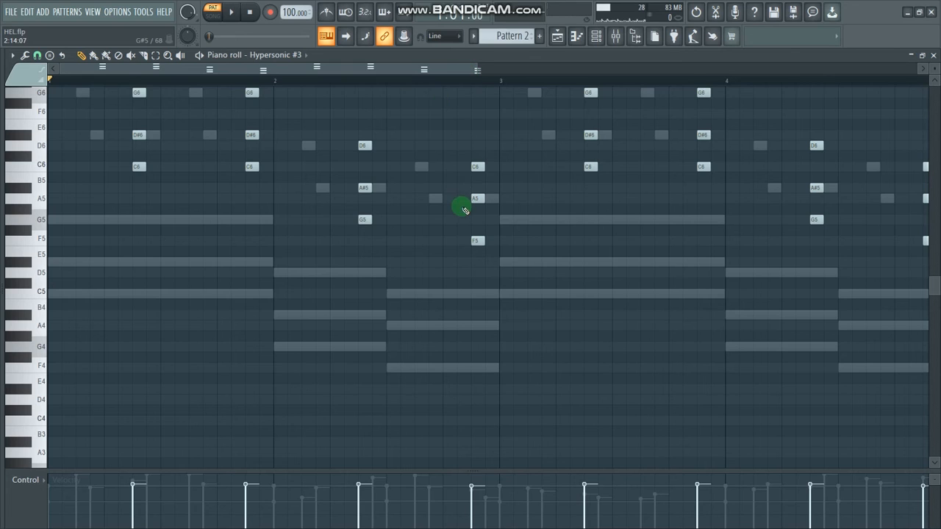
scroll(465, 211, up, 4)
key(space)
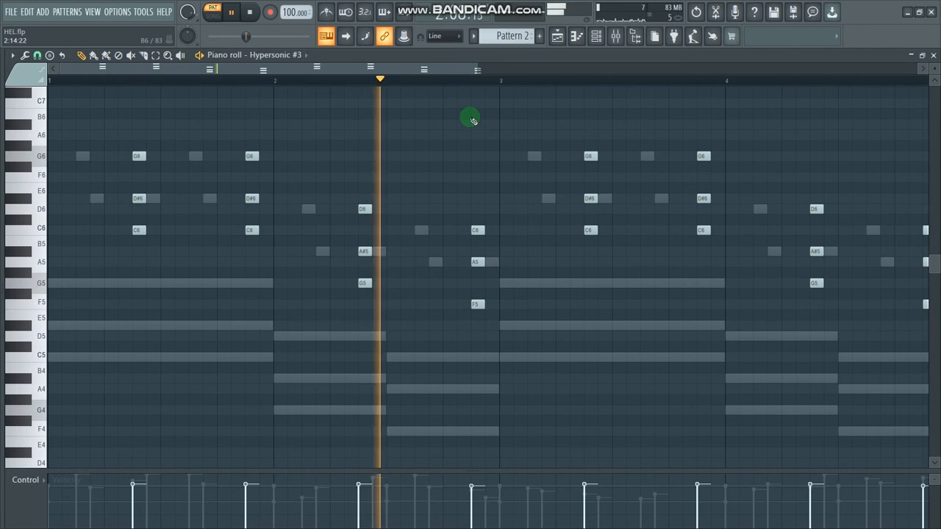
key(space)
Step: Raise the velocity of all marimba notes to maximum and play the four bars back
drag(136, 478, 928, 475)
drag(648, 70, 197, 68)
drag(478, 69, 684, 69)
key(space)
scroll(591, 262, up, 1)
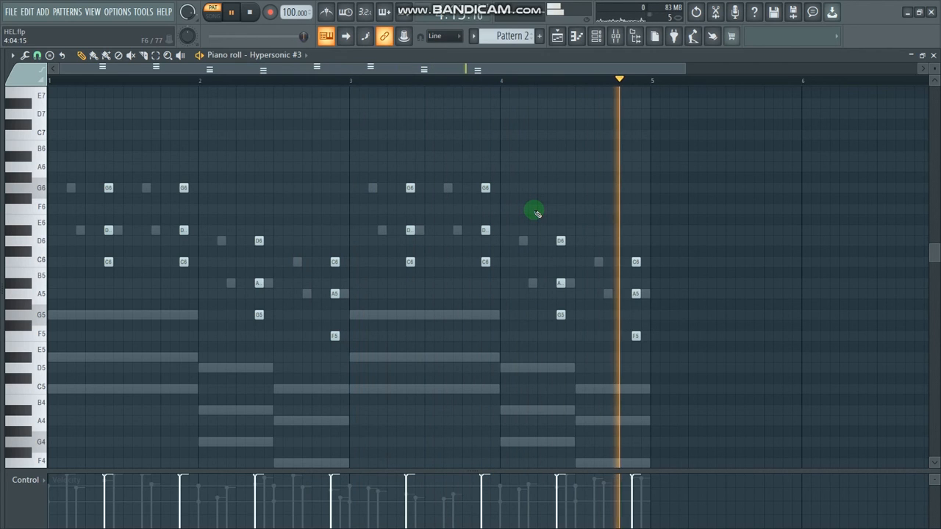
key(space)
Step: Clone the Hypersonic #3 channel from the channel rack over the playlist
click(560, 39)
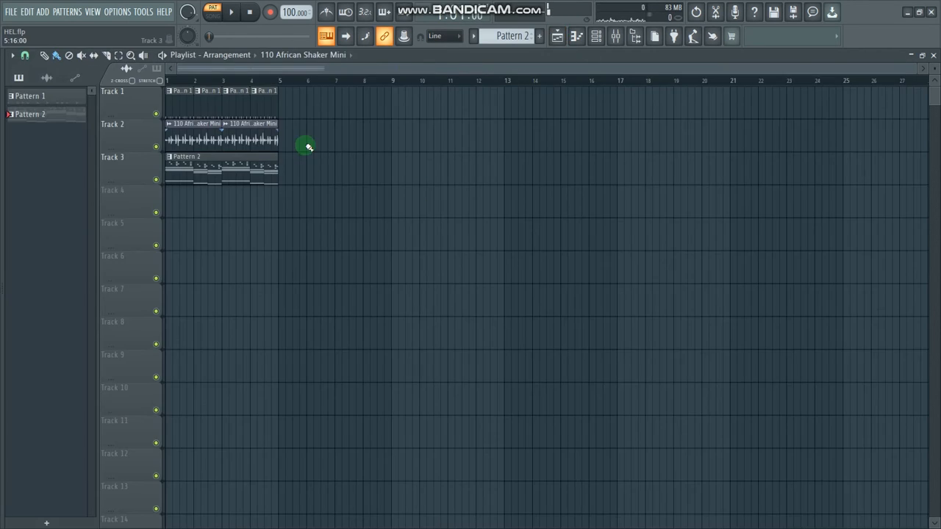
click(595, 44)
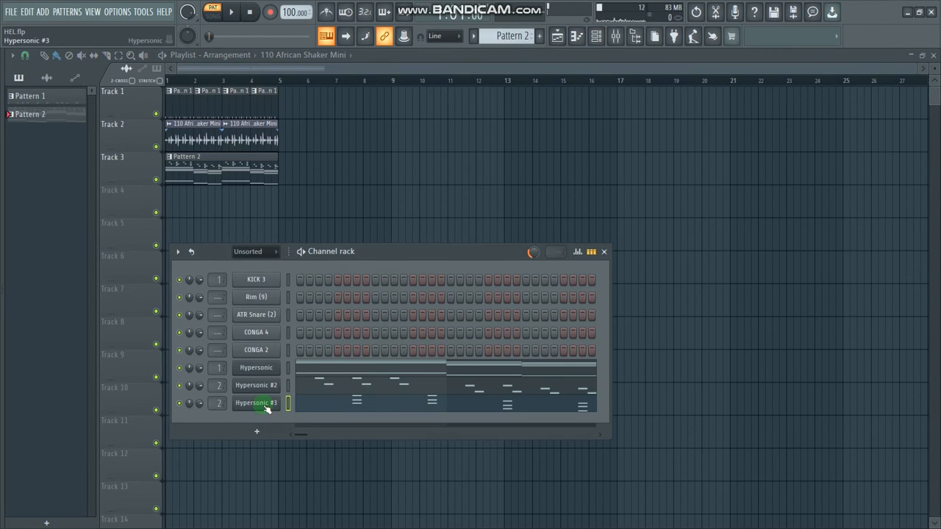
right_click(264, 406)
click(308, 363)
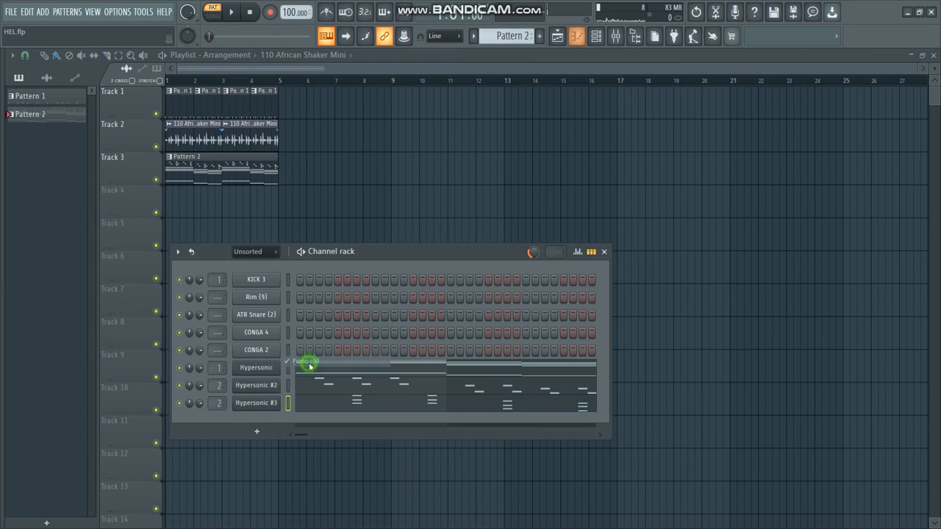
right_click(266, 409)
click(309, 465)
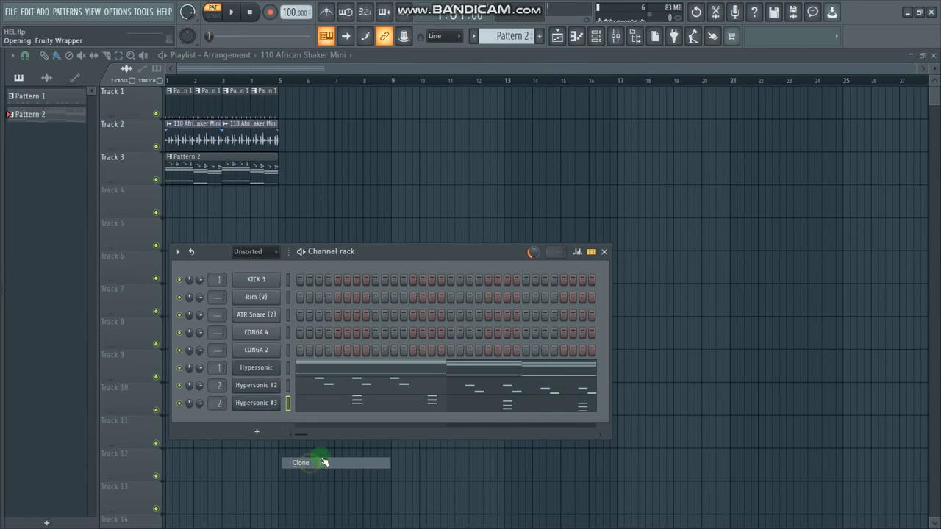
Step: Load the Alto Sax patch from the Saxes category in Hypersonic #4
drag(531, 242, 532, 279)
click(400, 293)
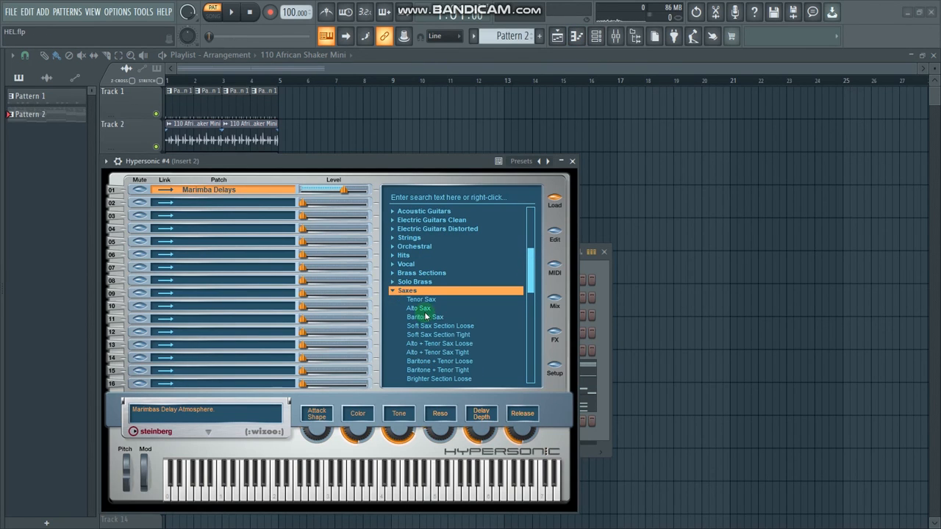
click(424, 311)
Step: Place one-beat root notes for the sax: C5 at bar 1, G4 at bar 2 and F4 at beat 3 of bar 2
key(F7)
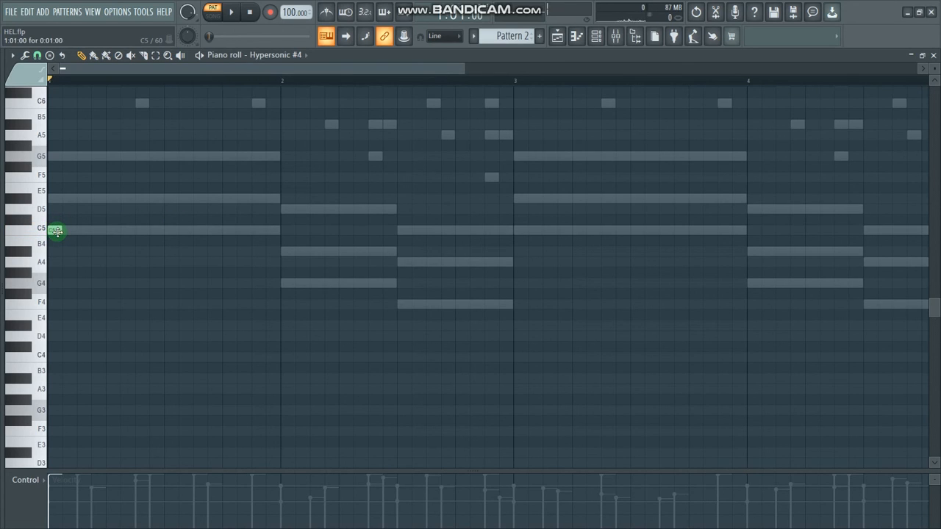
key(space)
click(279, 283)
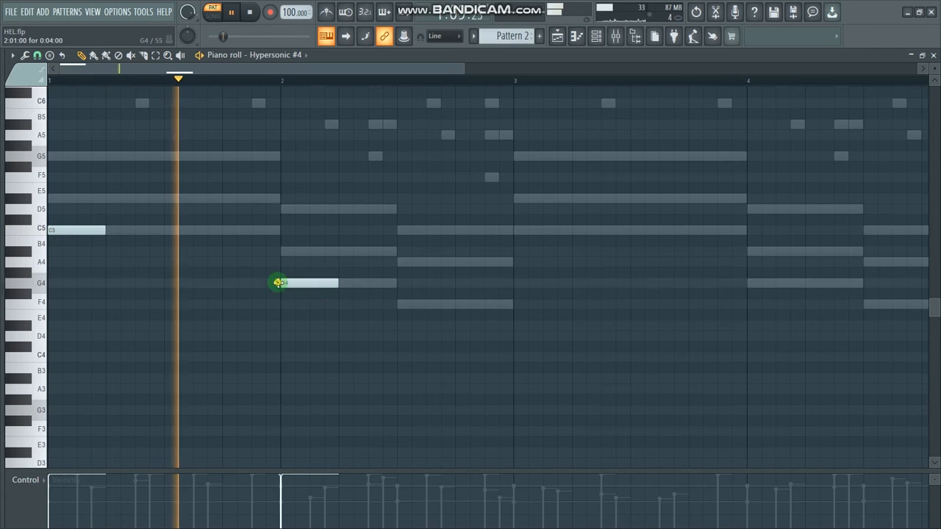
click(400, 302)
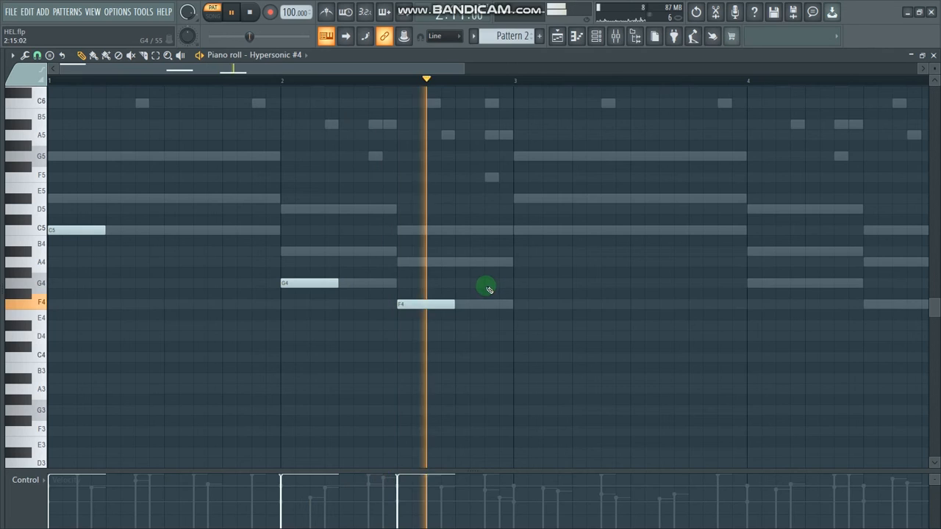
key(space)
key(space)
key(space)
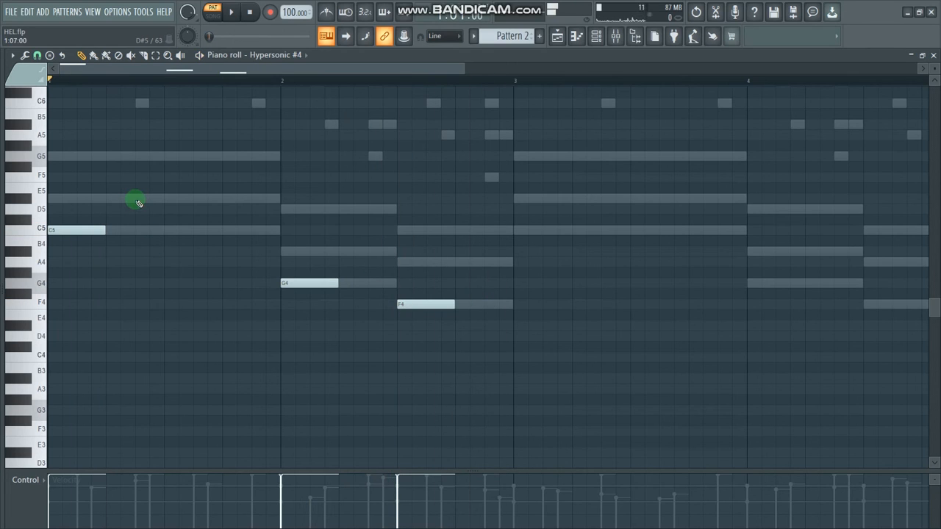
Step: Add one-beat D#5 and G5 sax notes on beats 2 and 3 of bar 1 and preview them
key(space)
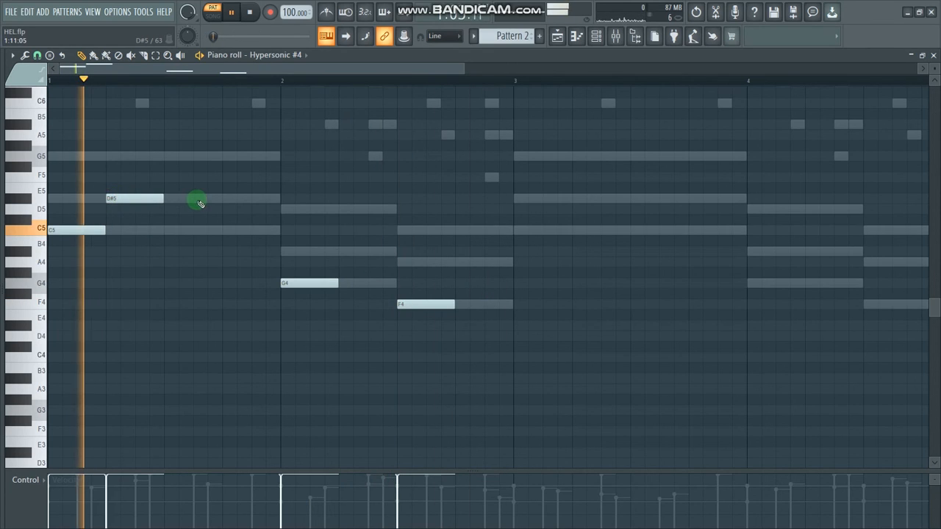
key(space)
key(space)
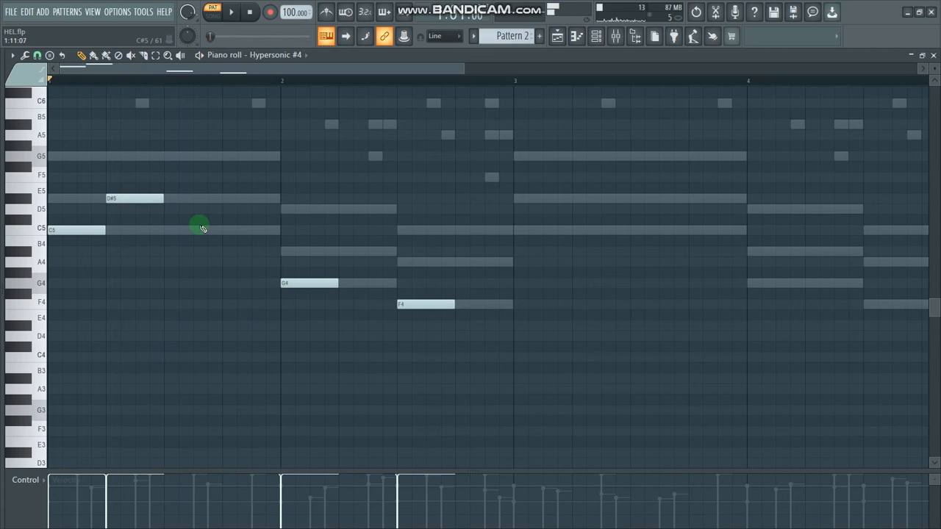
click(163, 158)
key(space)
key(space)
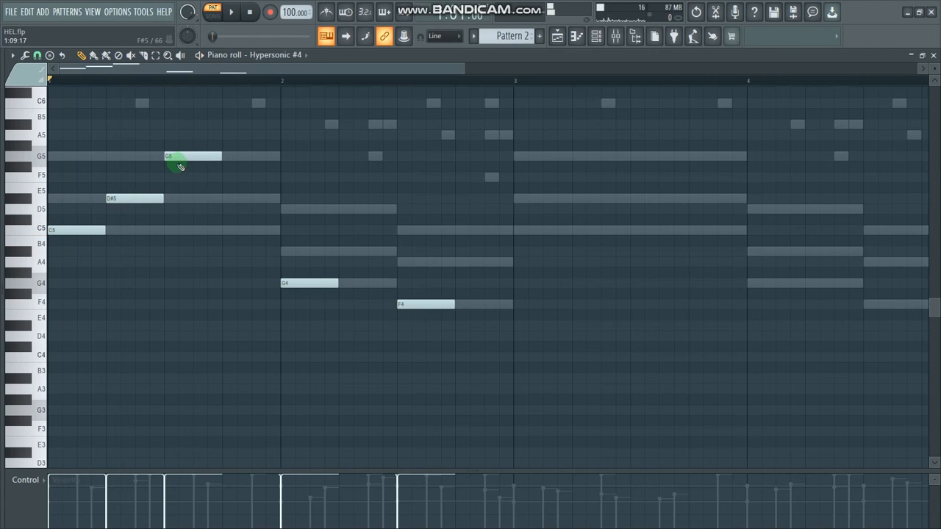
Step: Fill bar 2 with a one-beat A#4 on beat 2 and half-beat A4 and C5 notes on beat 4, playing it back
click(353, 251)
key(space)
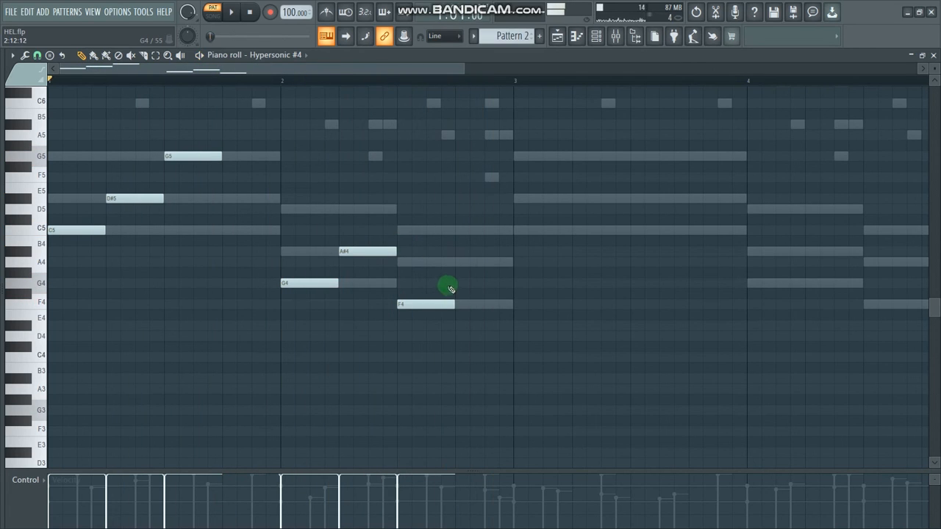
click(457, 265)
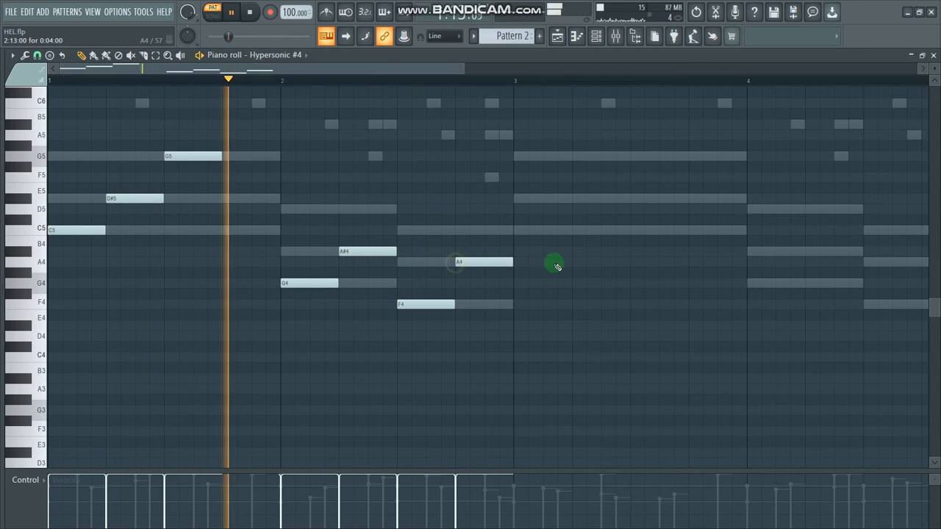
drag(513, 262, 493, 247)
click(489, 230)
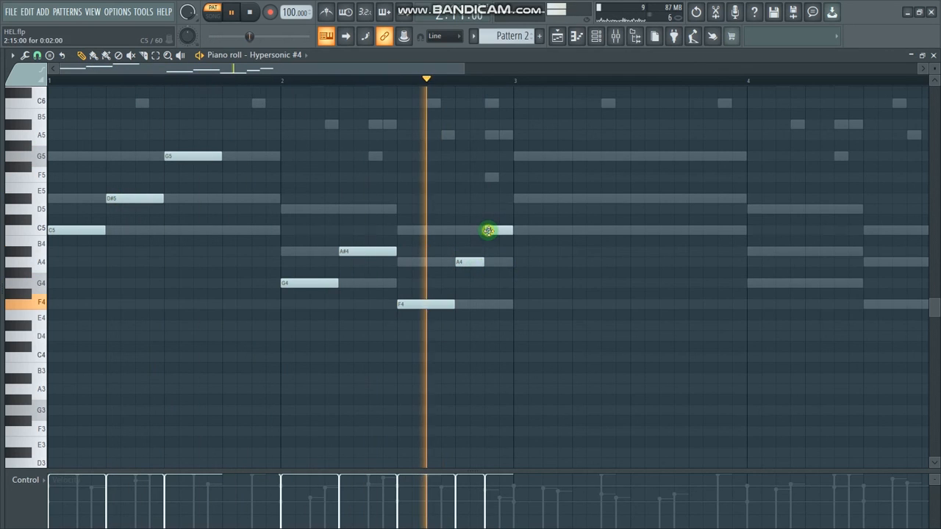
key(space)
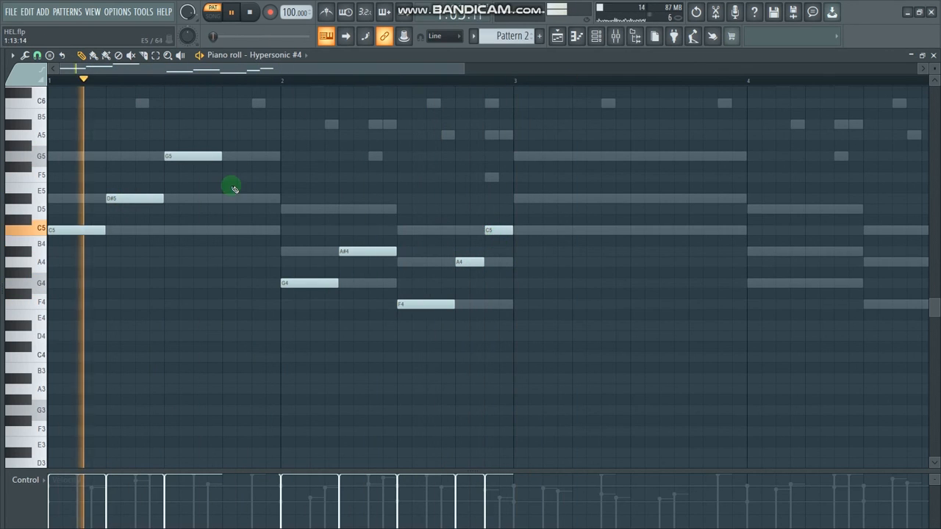
Step: Complete beat 4 of bar 1 with half-beat D#5 and C5 notes and play the two-bar phrase back
click(224, 199)
key(space)
scroll(294, 233, up, 2)
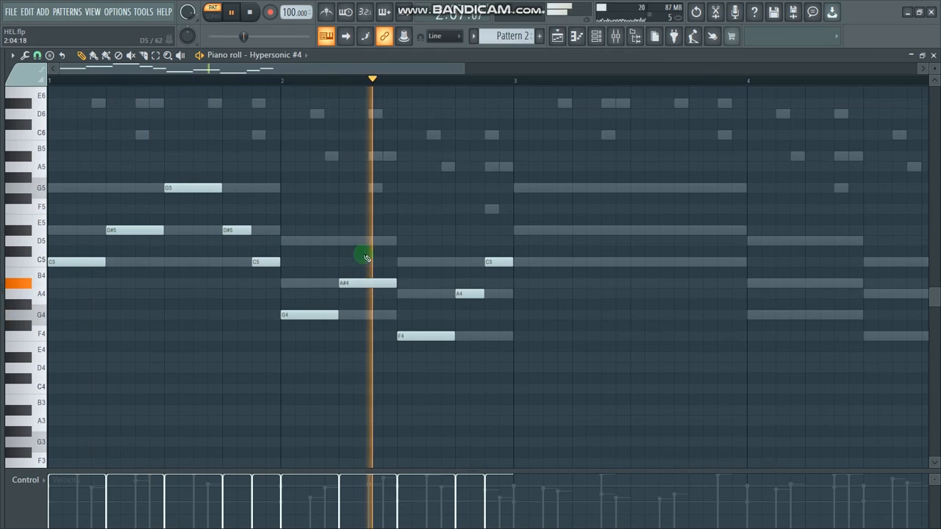
key(space)
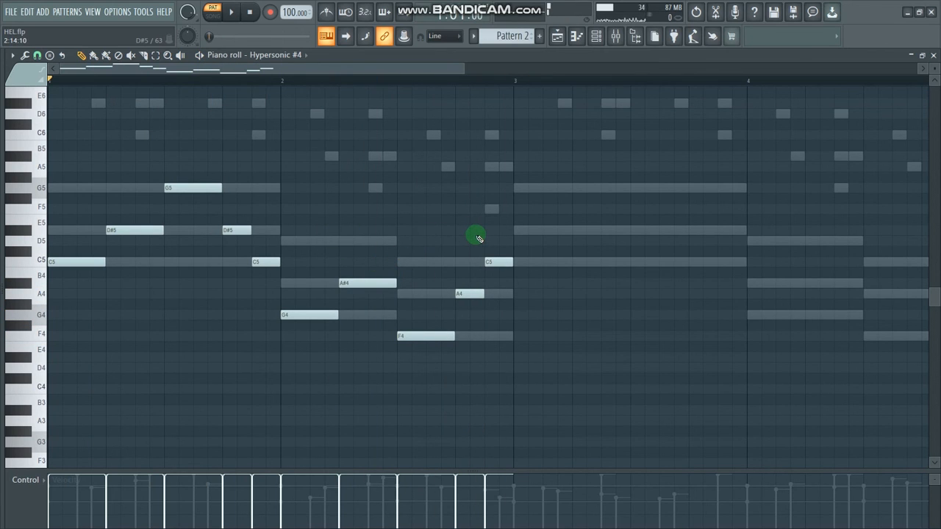
Step: Transpose the two-bar sax phrase up one octave and play it back
key(ctrl+Up)
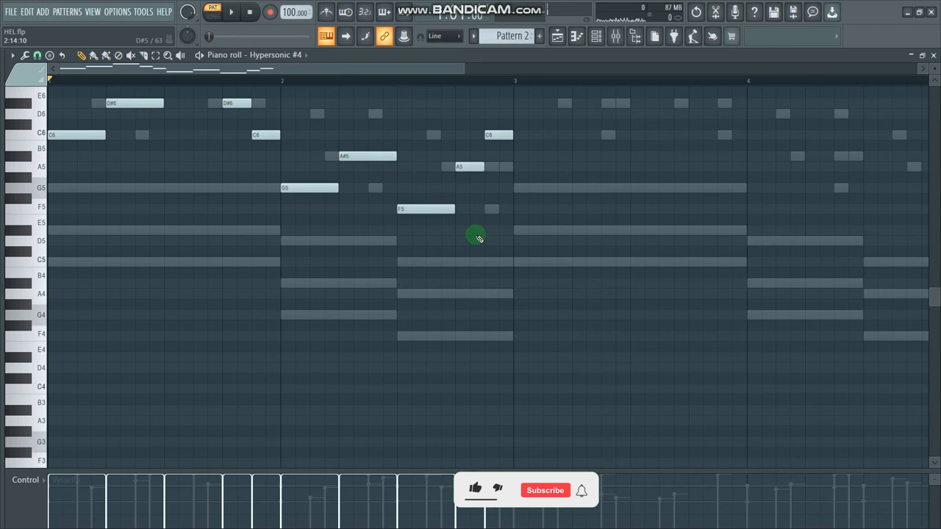
scroll(488, 269, up, 3)
key(space)
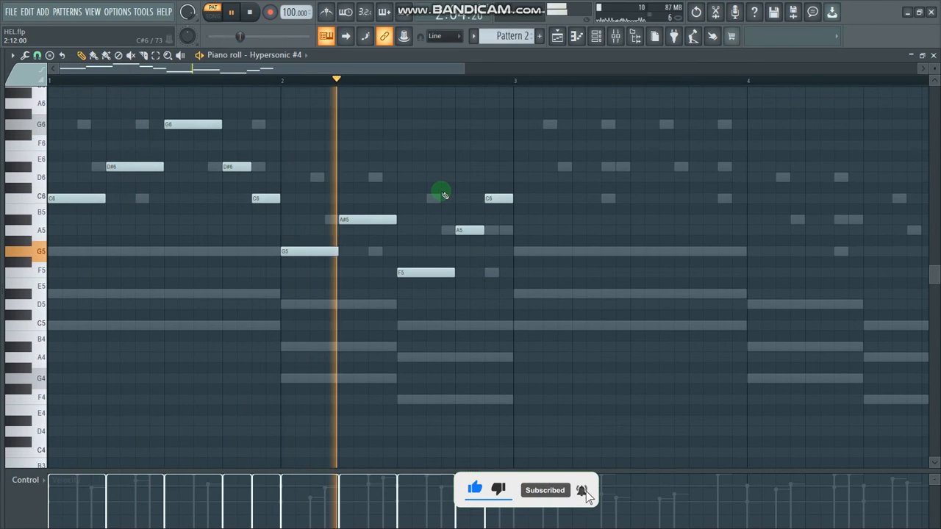
key(space)
Step: Duplicate the two-bar sax phrase into bars 3 and 4 and replace its final C6 with quarter-beat F5 and C5 notes
drag(517, 84, 3, 158)
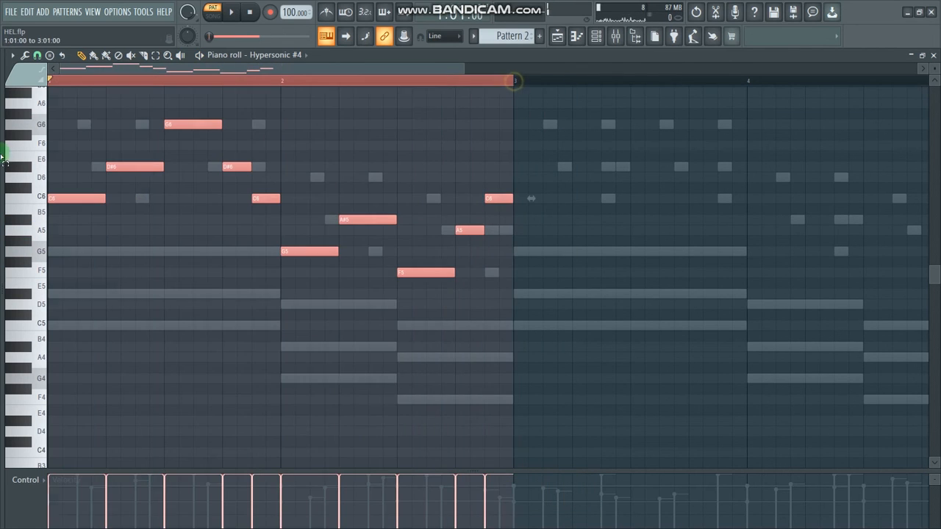
key(ctrl+b)
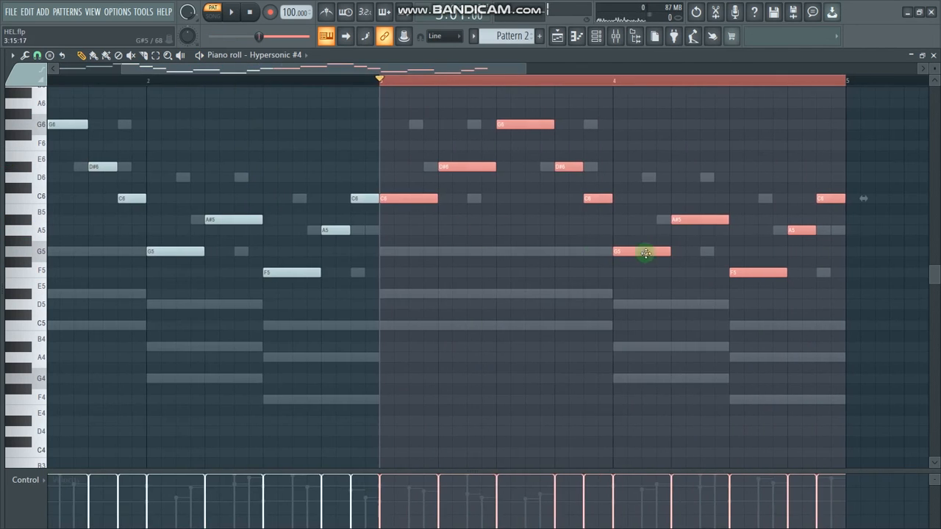
click(839, 263)
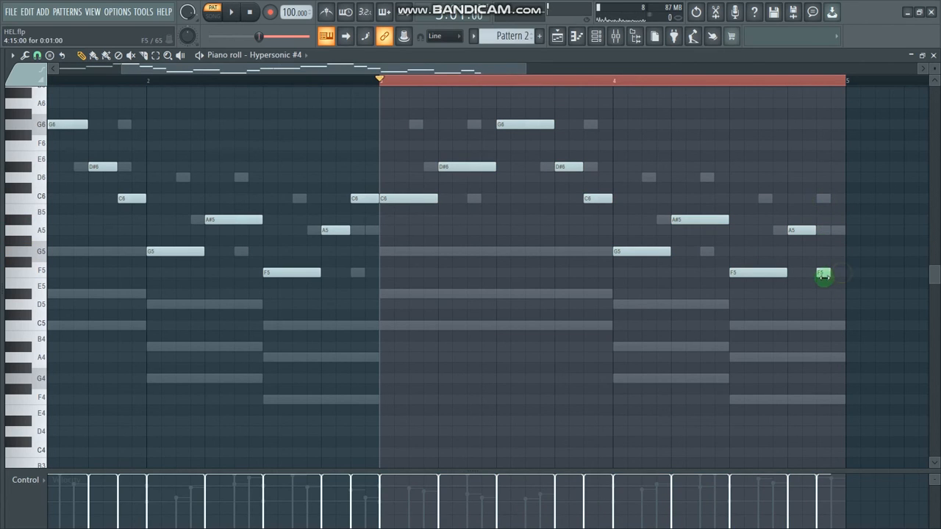
key(space)
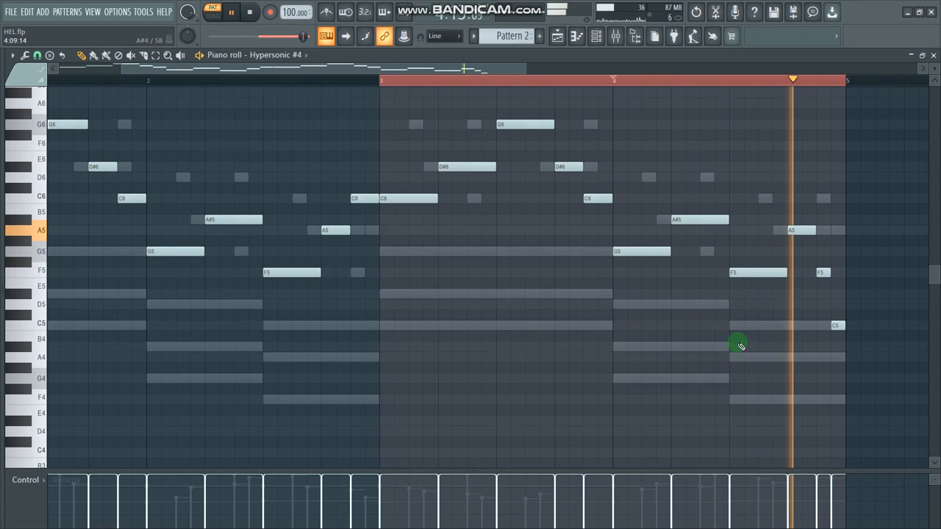
key(space)
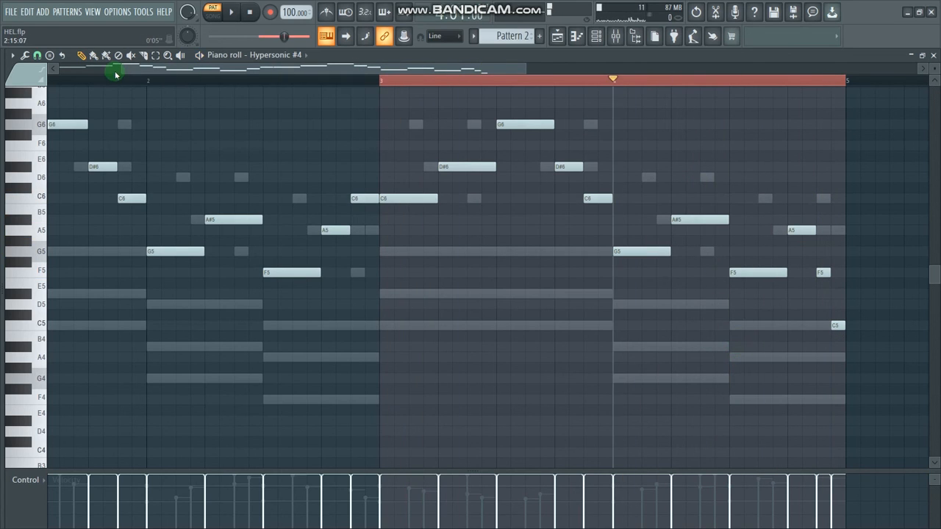
drag(98, 73, 64, 80)
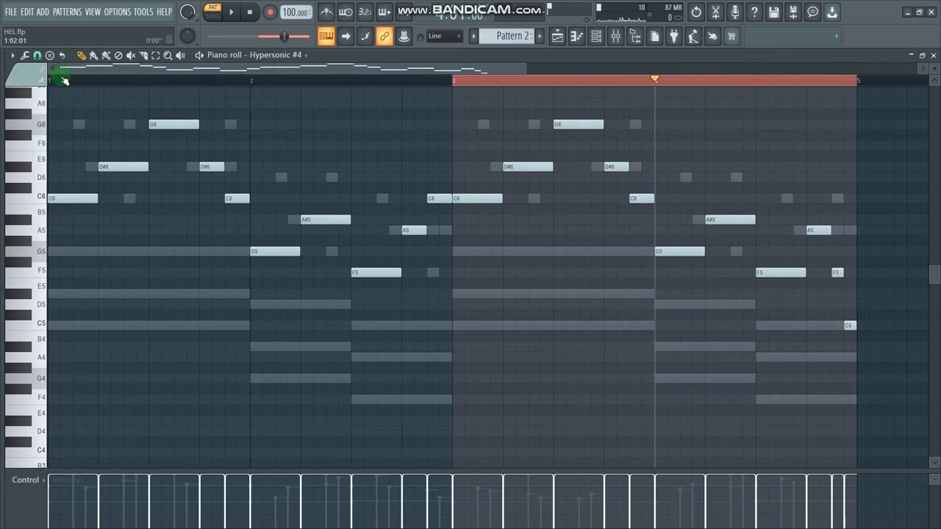
click(53, 80)
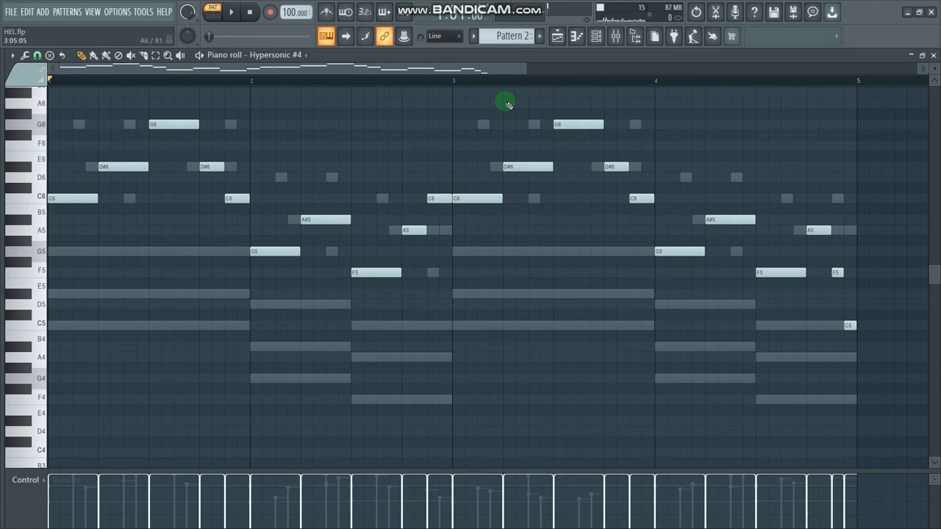
Step: Randomize the panning, velocity and release levels of the sax notes, with the release amount at 74%
scroll(595, 236, up, 2)
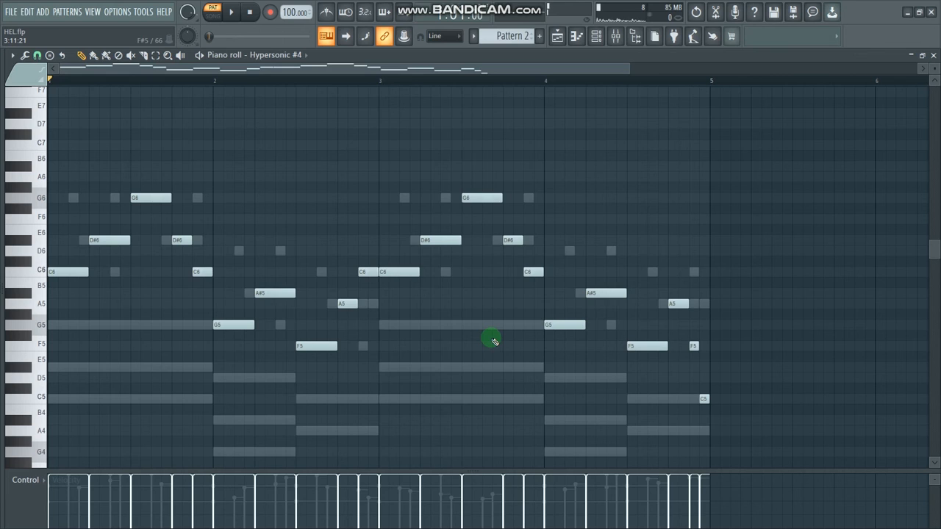
key(alt+r)
click(433, 331)
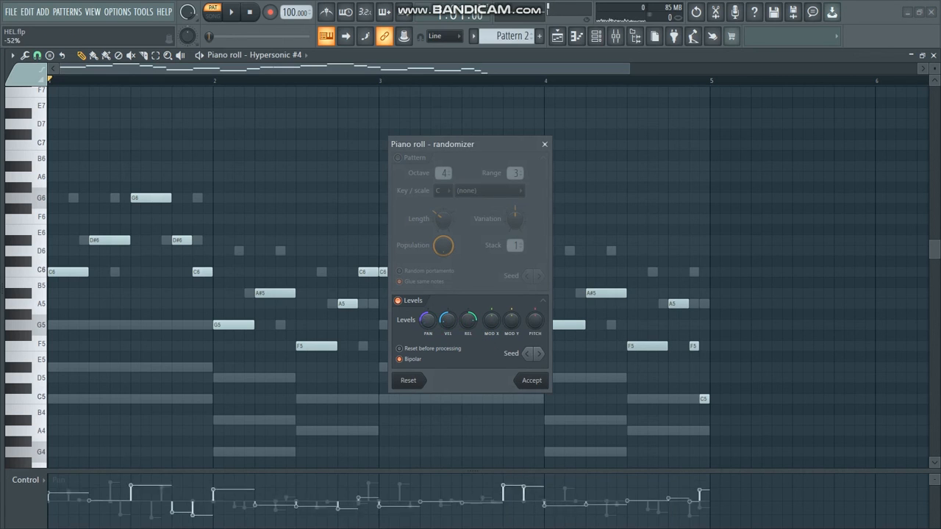
drag(469, 320, 468, 309)
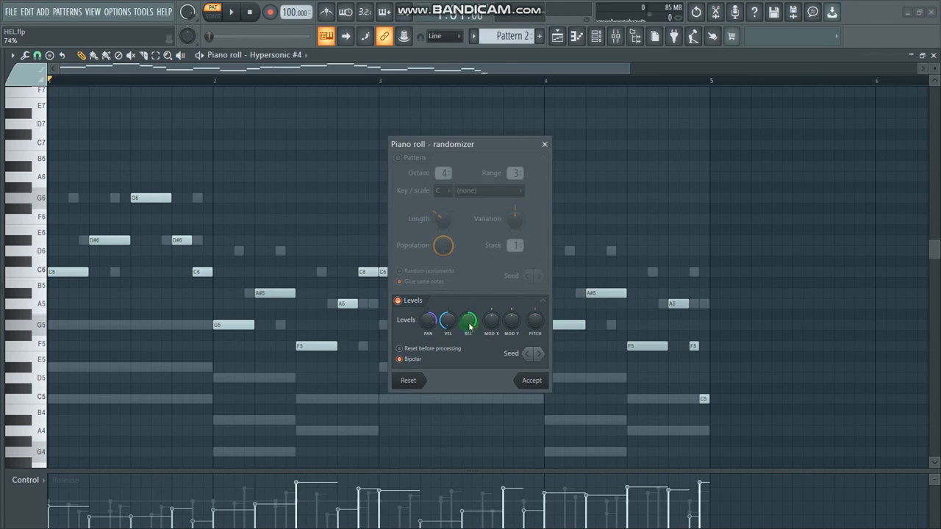
click(532, 381)
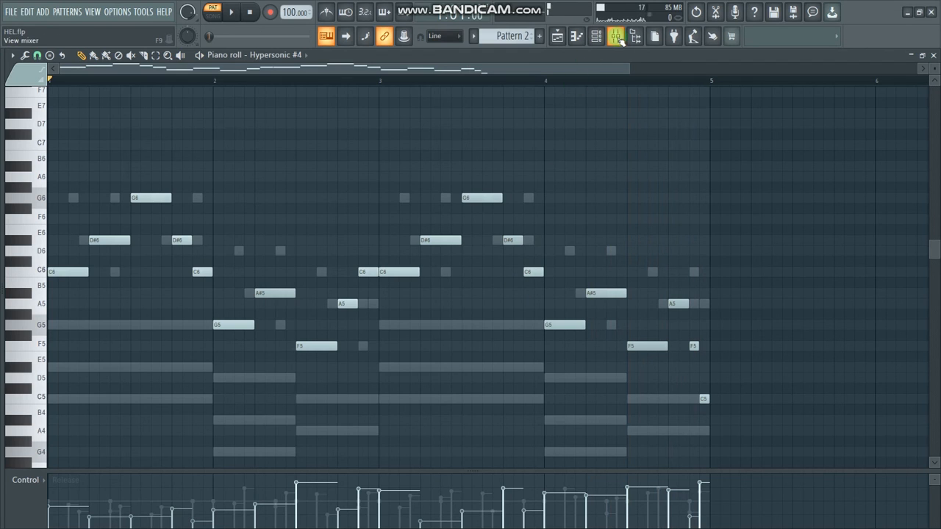
Step: Return to the playlist, switch to song mode and play the four-bar arrangement
click(559, 37)
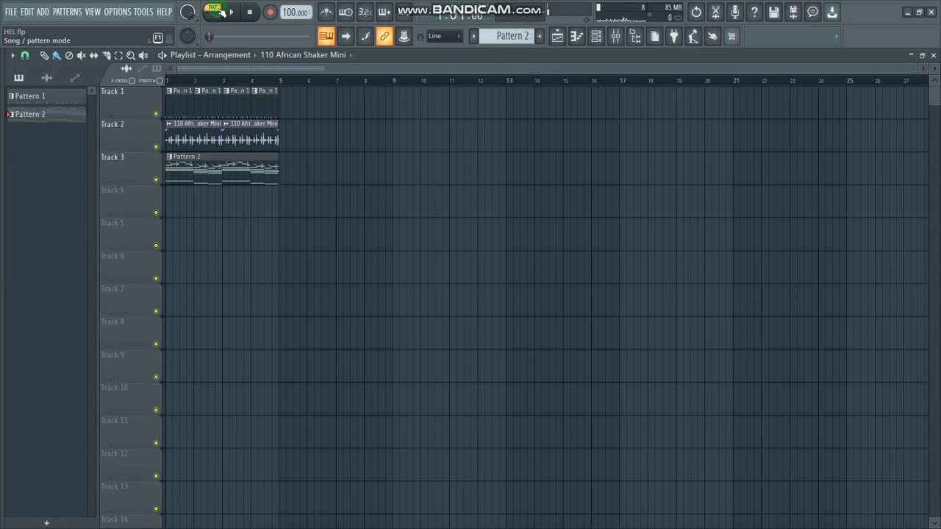
drag(913, 70, 479, 68)
key(space)
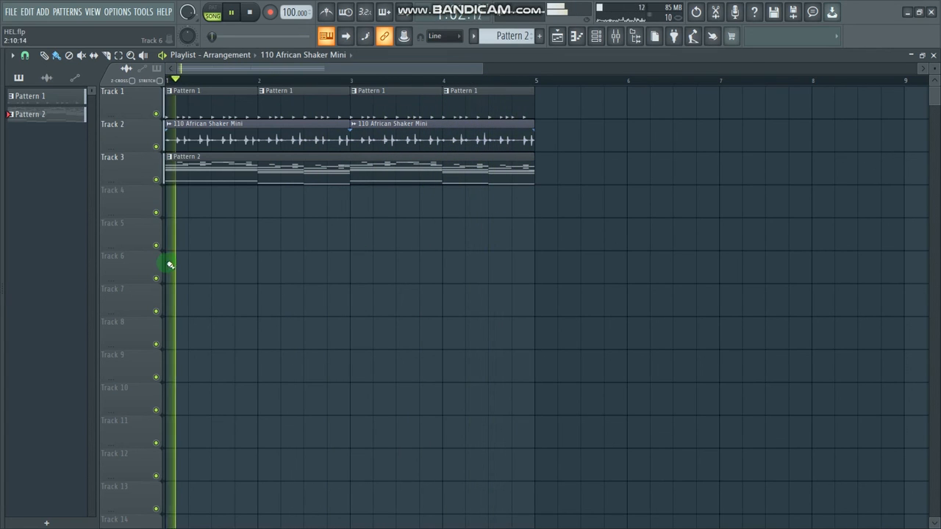
Step: Add the african sample from the recent files to Track 4, ending at the close of bar 4, and play it back
drag(2, 183, 84, 193)
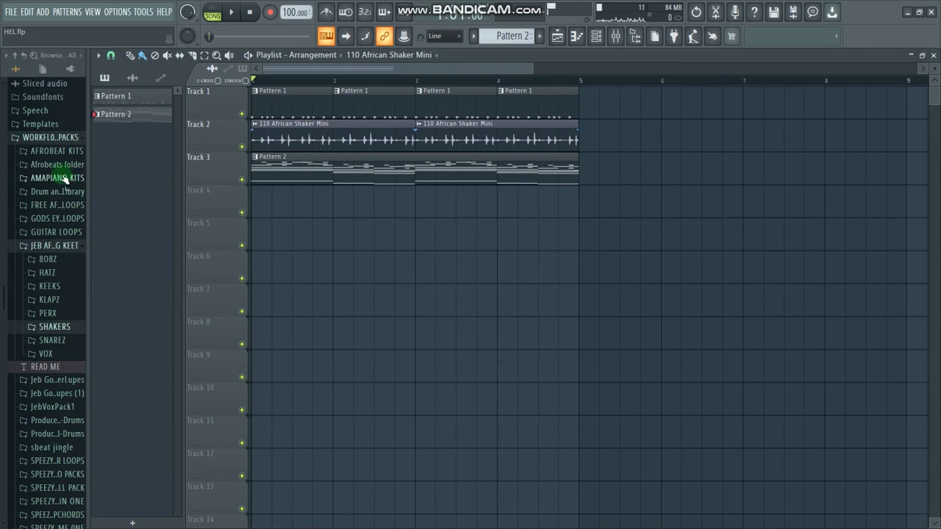
scroll(64, 182, up, 8)
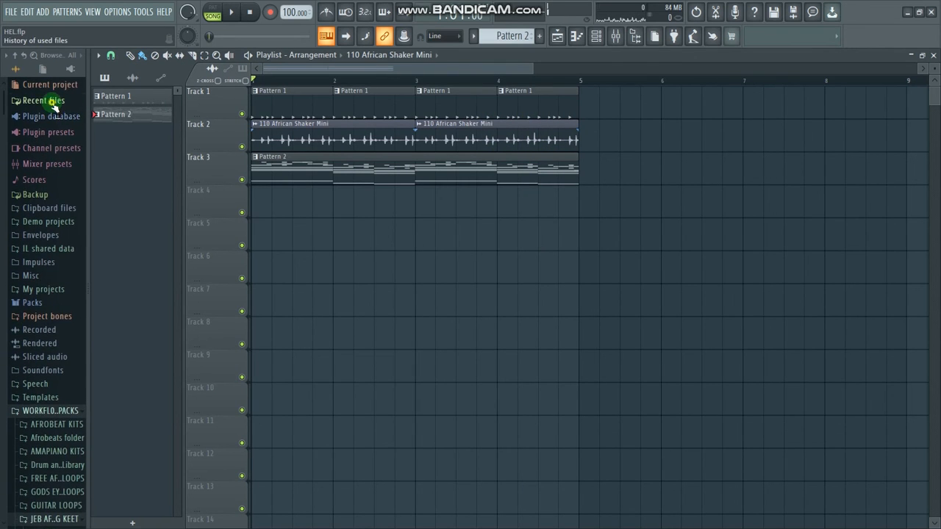
click(52, 102)
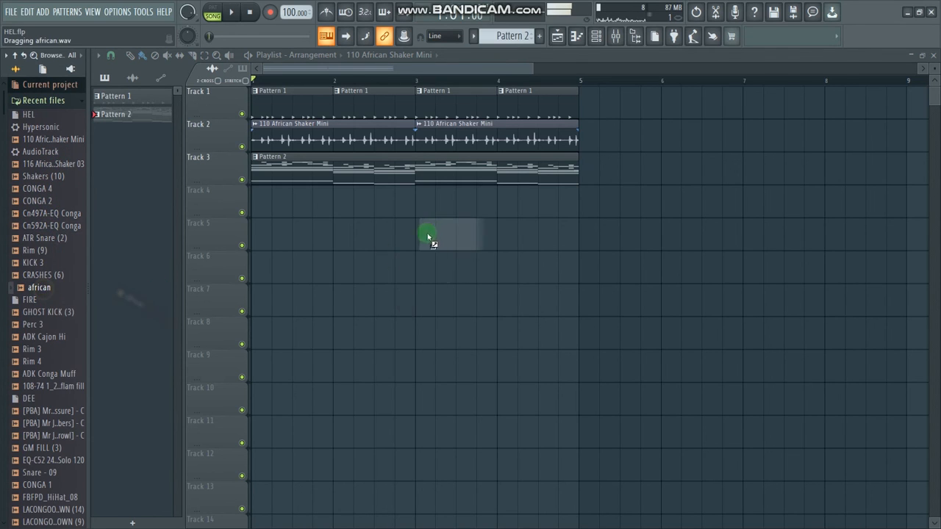
drag(495, 213, 511, 208)
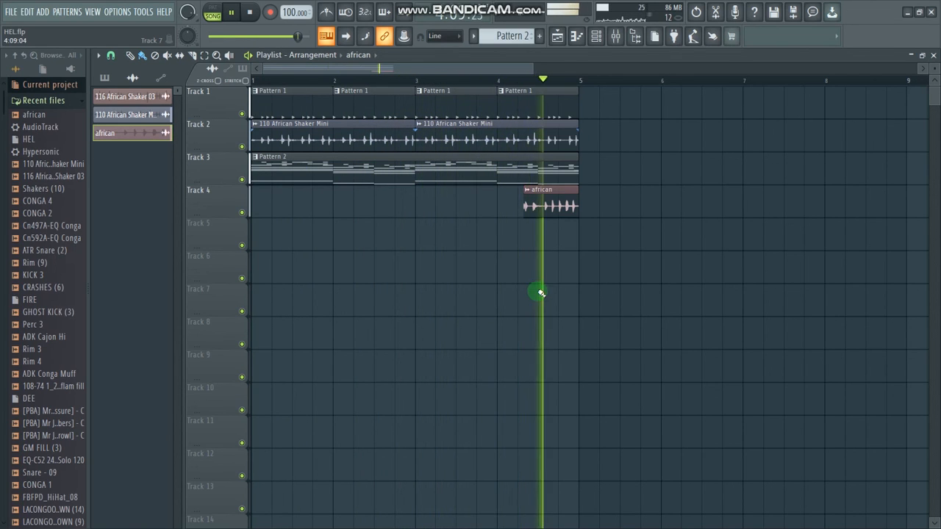
key(space)
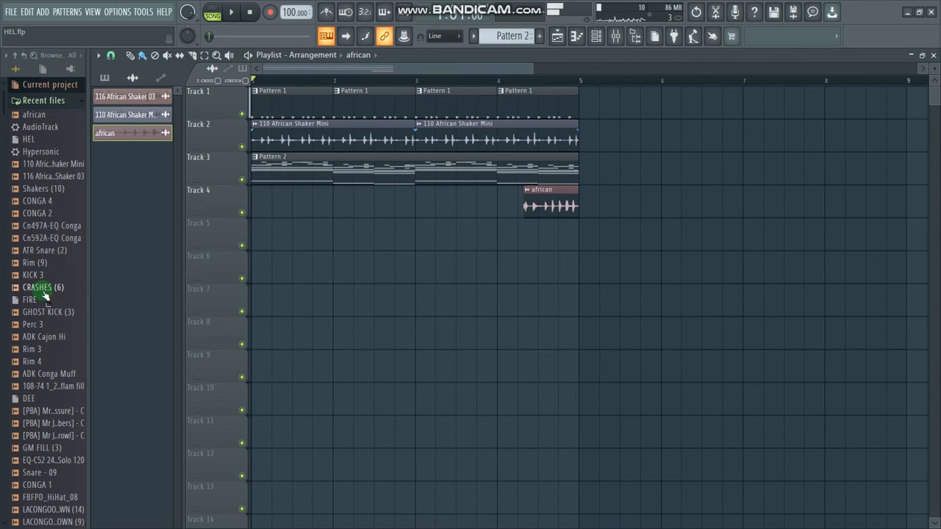
Step: Add the CRASHES (6) sample, reverse it at 45% volume, and place it on Track 5 ending where the african clip starts
drag(506, 268, 507, 270)
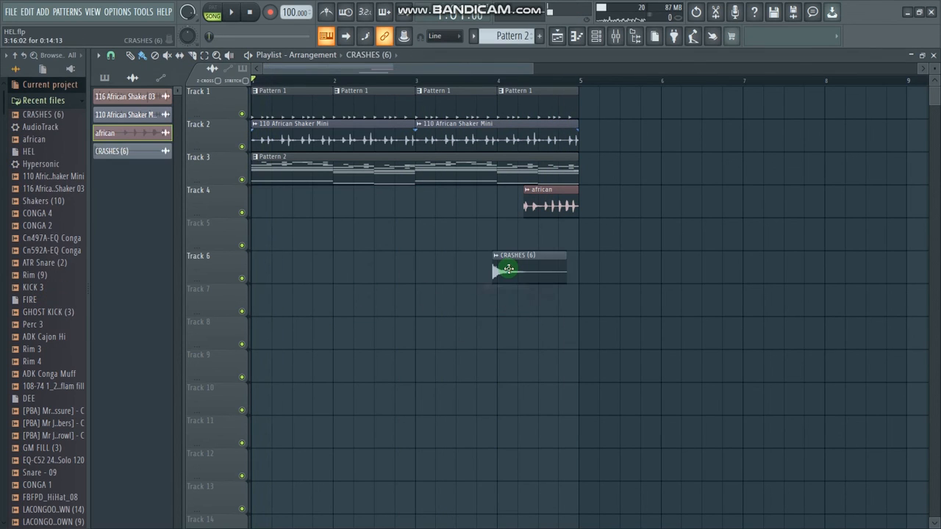
double_click(508, 270)
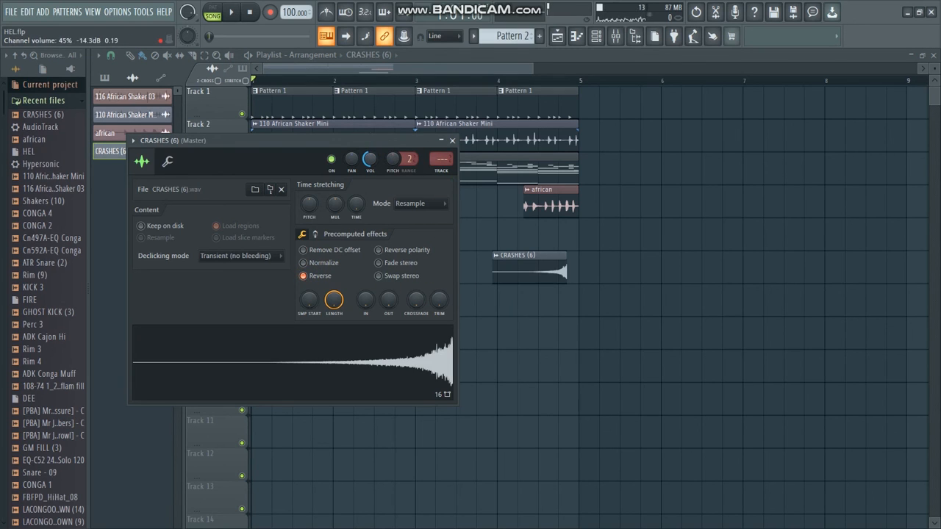
click(527, 268)
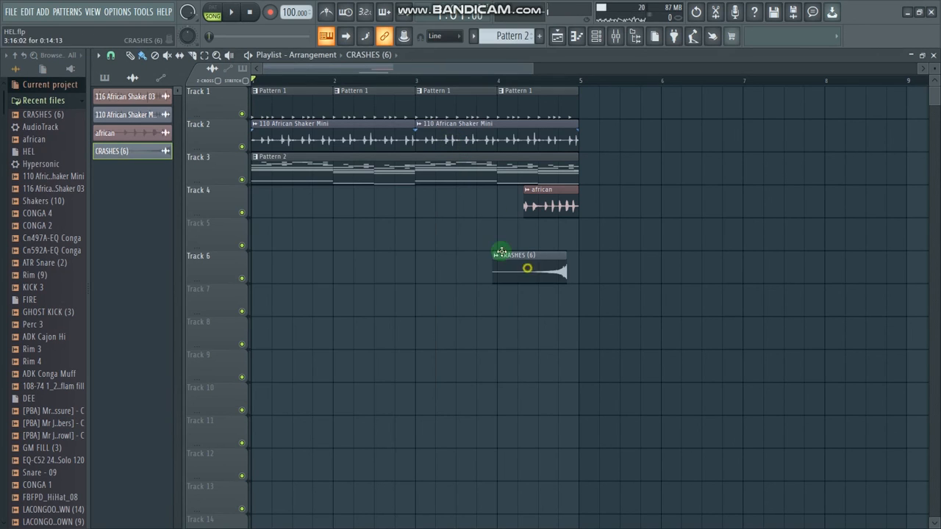
key(space)
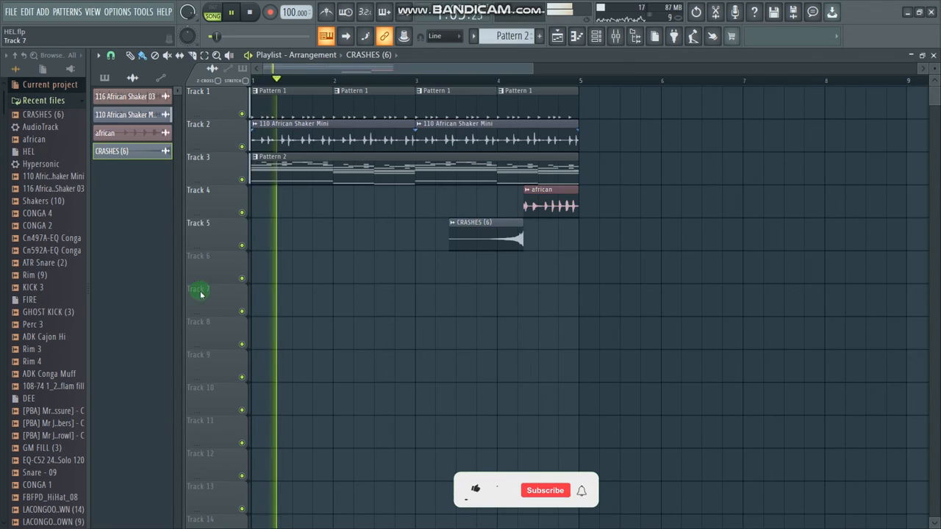